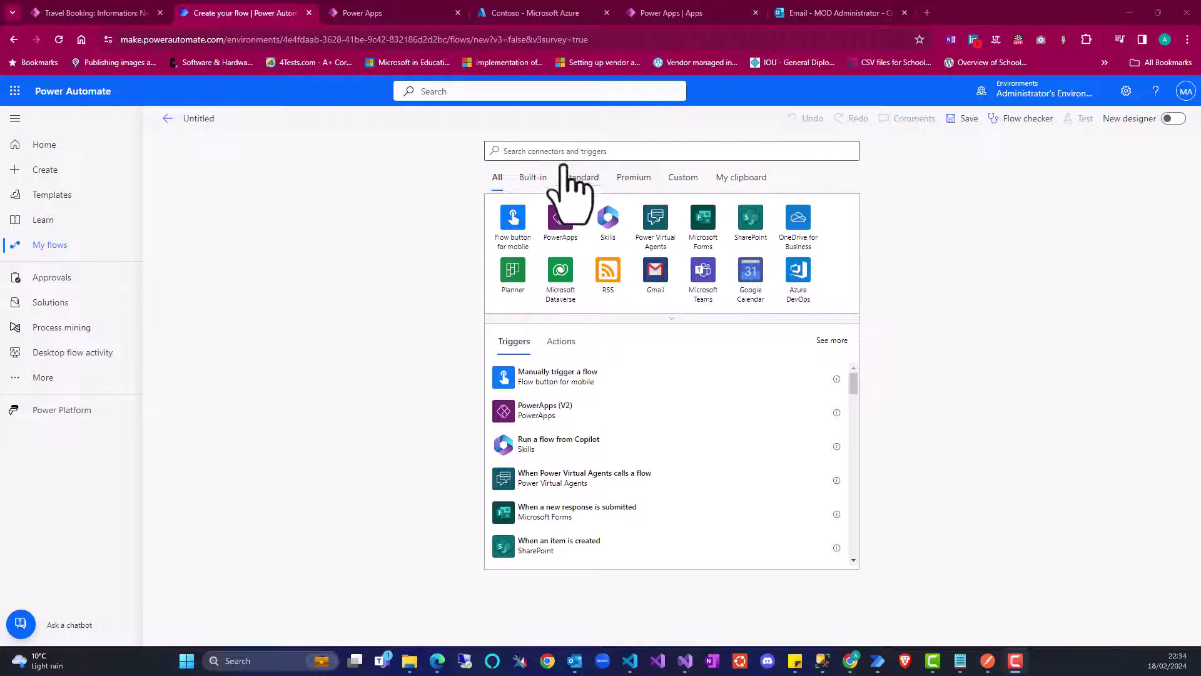
Start the flow with 'When an HTTP request is received', callable by any user in the tenant
click(569, 151)
text(ht)
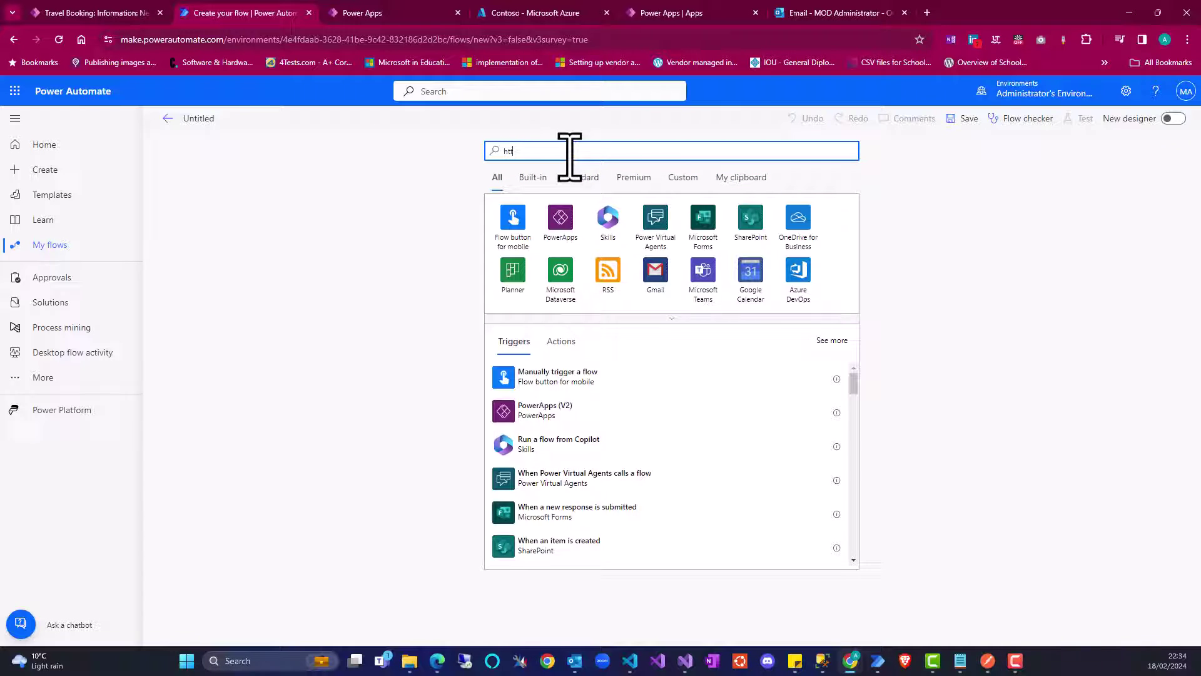
text(tp)
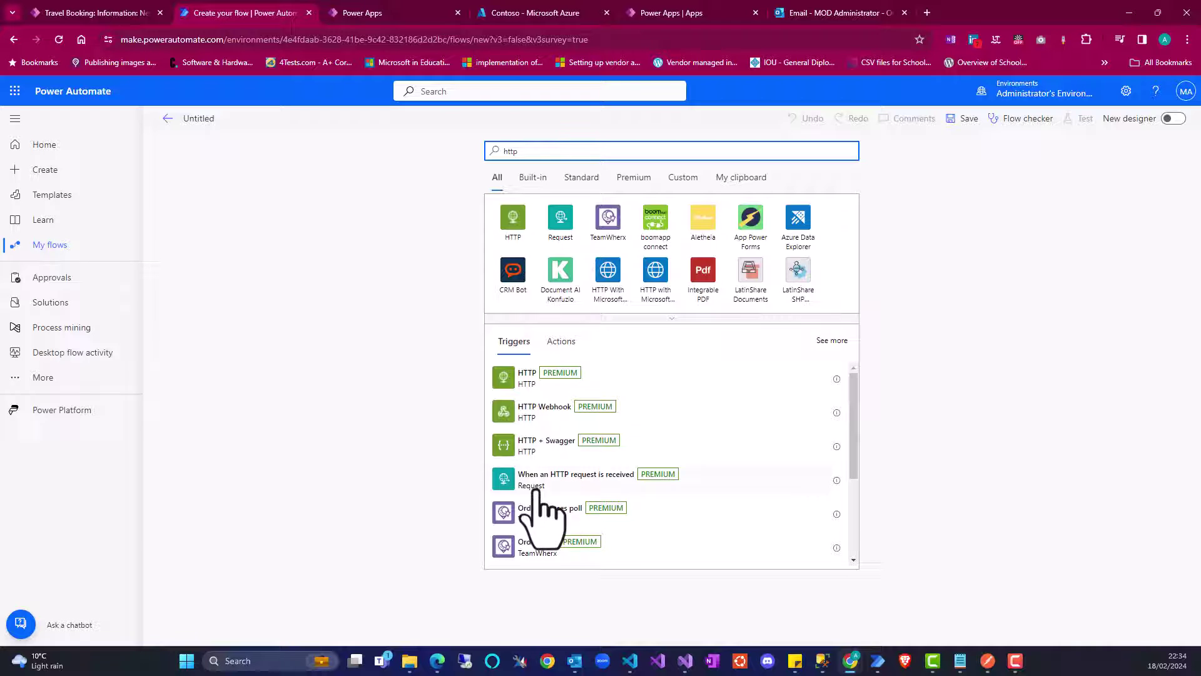
click(550, 482)
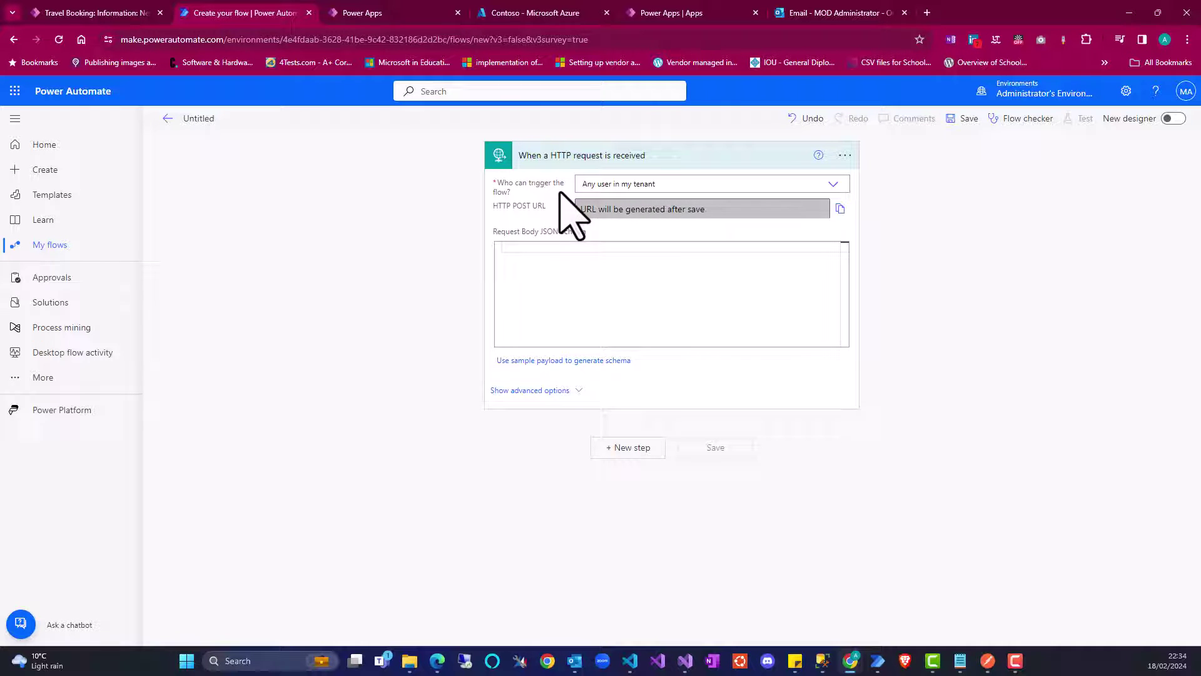
click(834, 185)
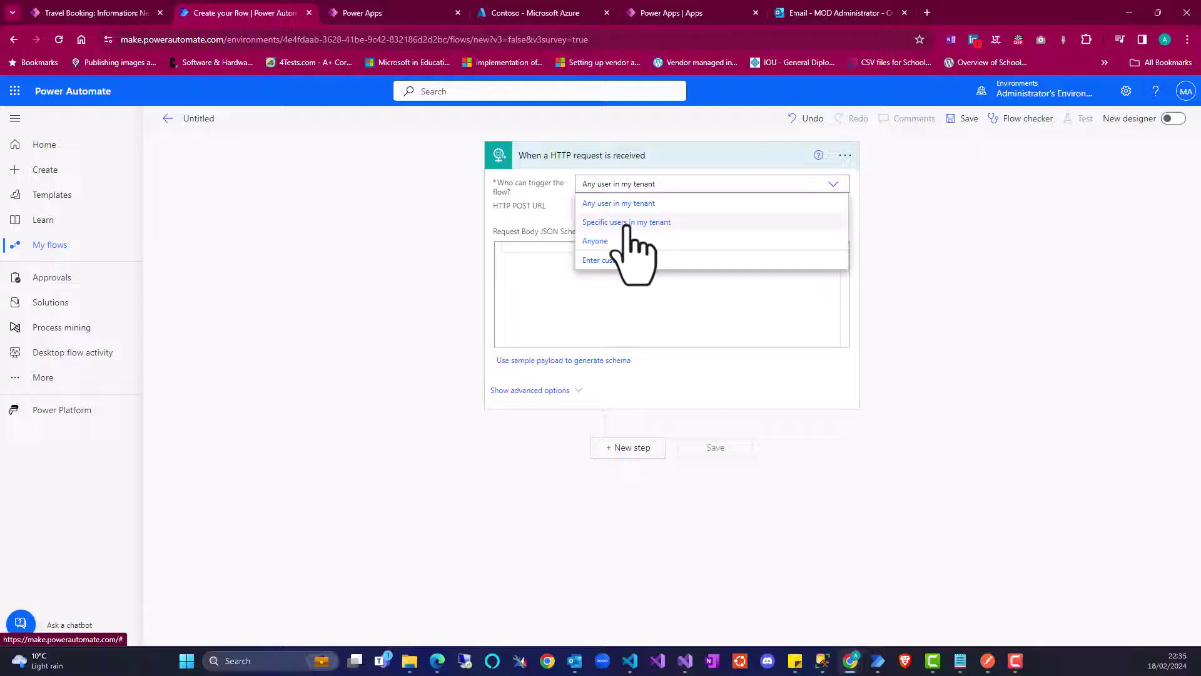
click(531, 227)
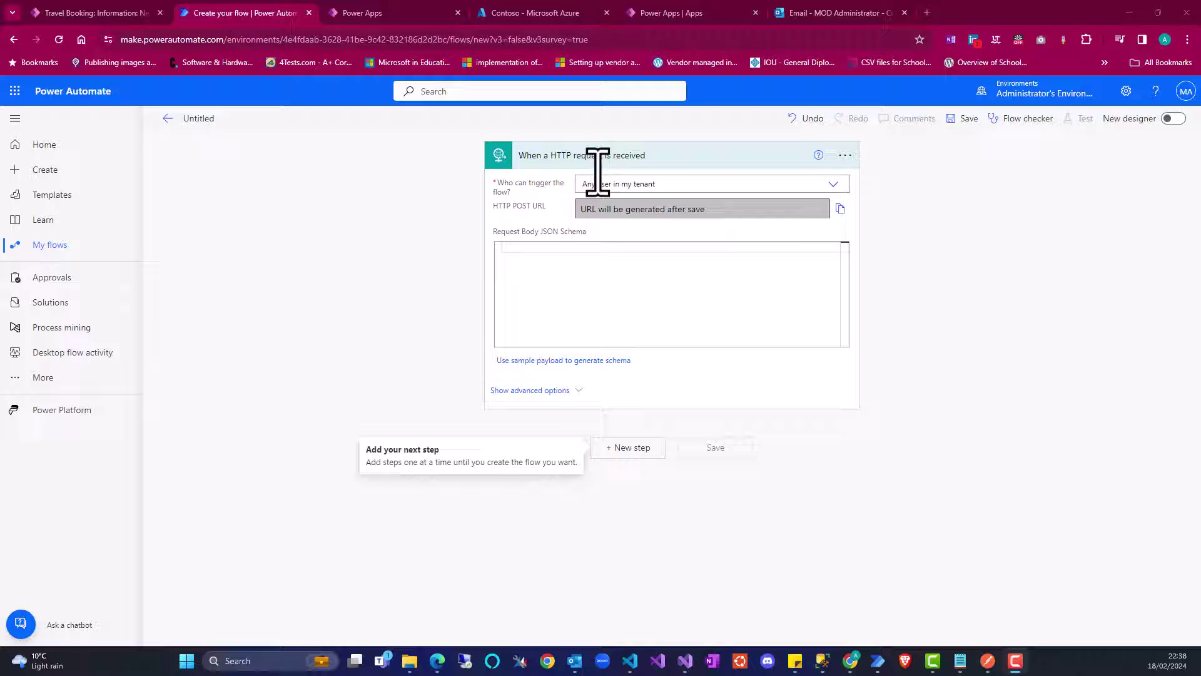
Add a new step below the HTTP trigger searching for 'send an email' actions, and expand the trigger
click(620, 448)
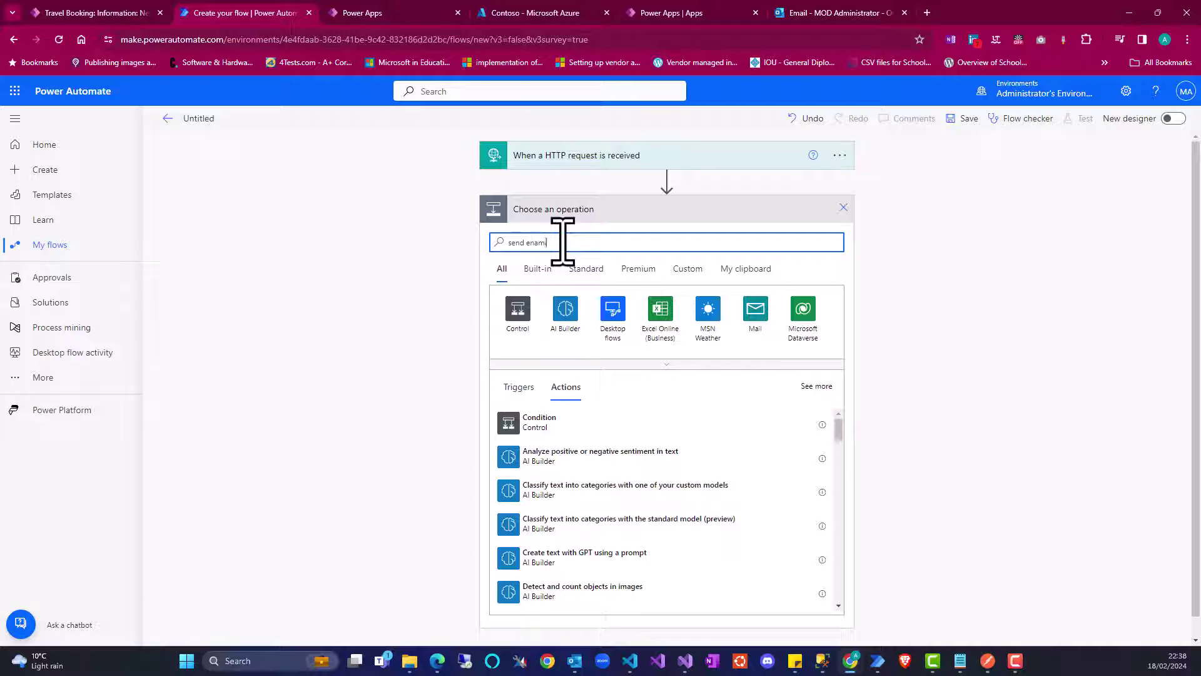
key(BackSpace)
key(BackSpace)
key(BackSpace)
key(BackSpace)
key(BackSpace)
key(BackSpace)
text(an )
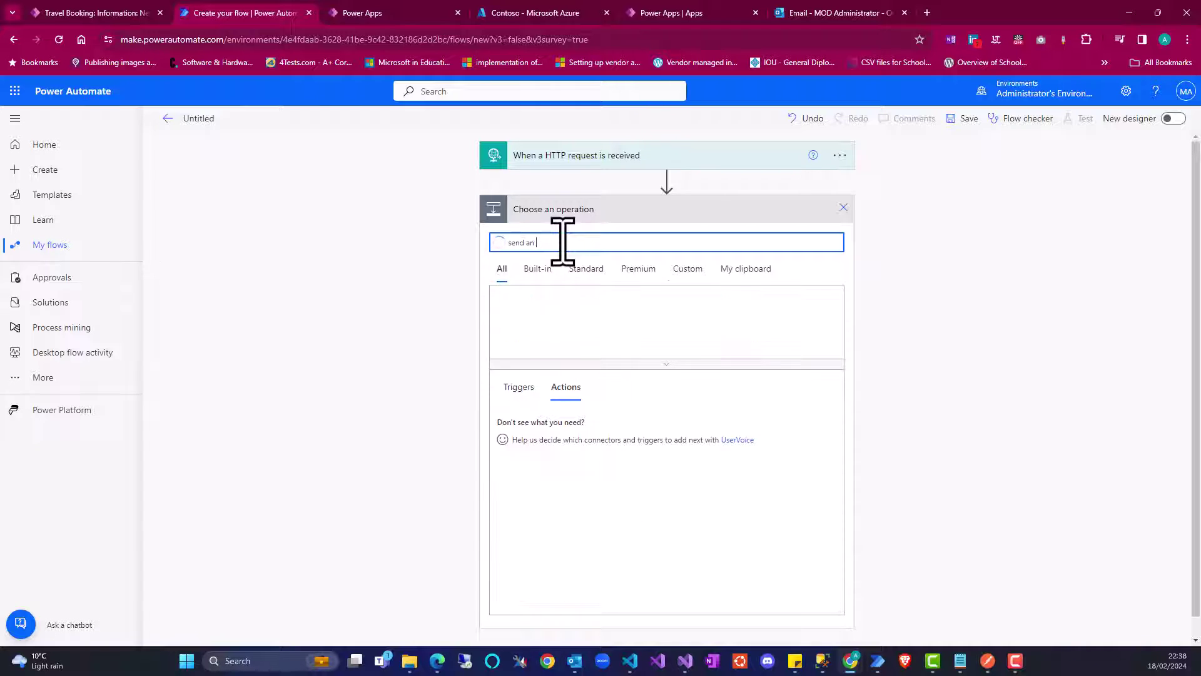
text(ememail)
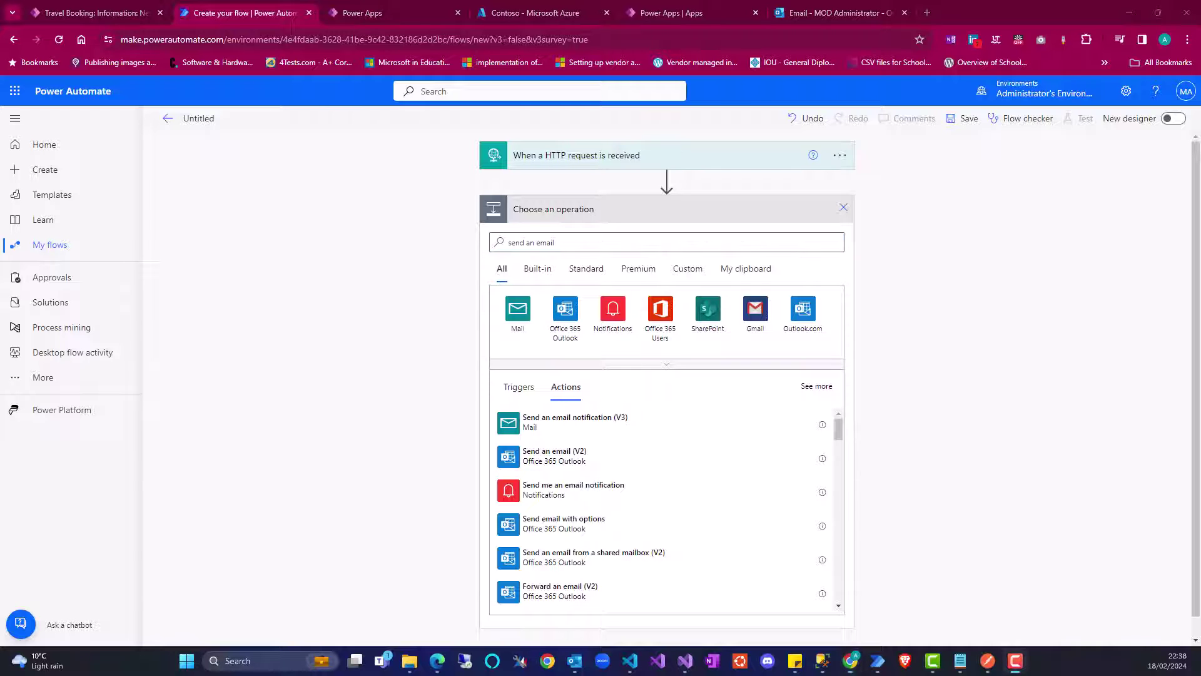
click(603, 162)
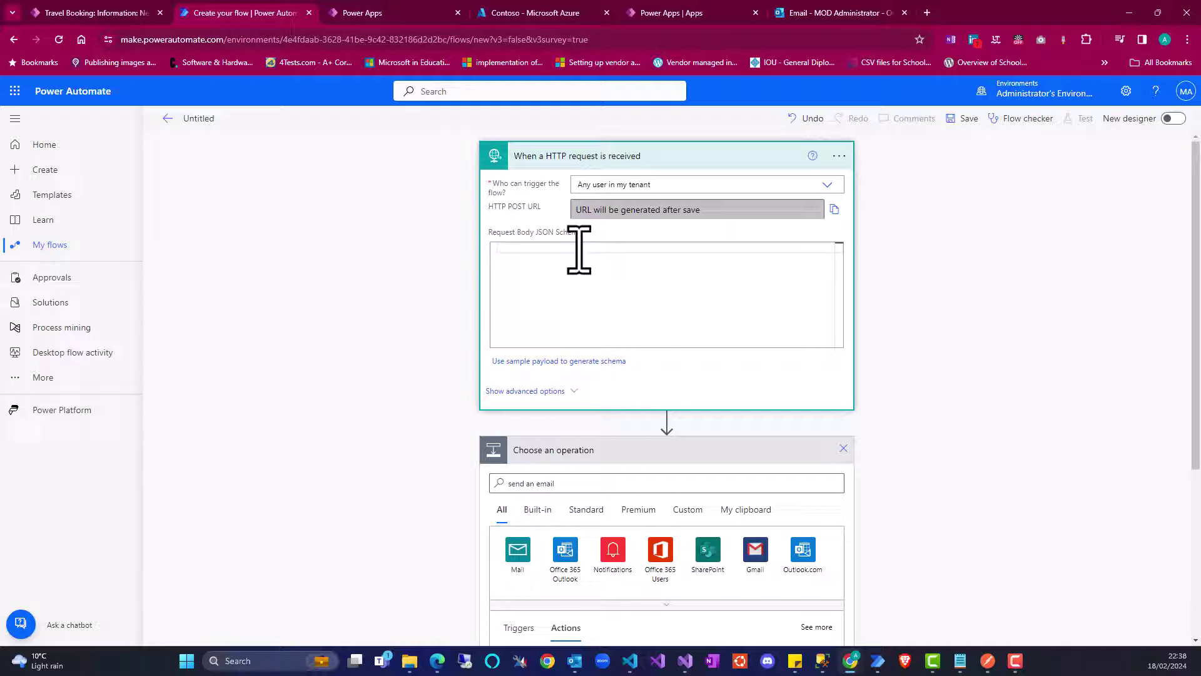
Copy the Notepad sample JSON with torecipient, subject and body fields, then return to the designer
click(960, 660)
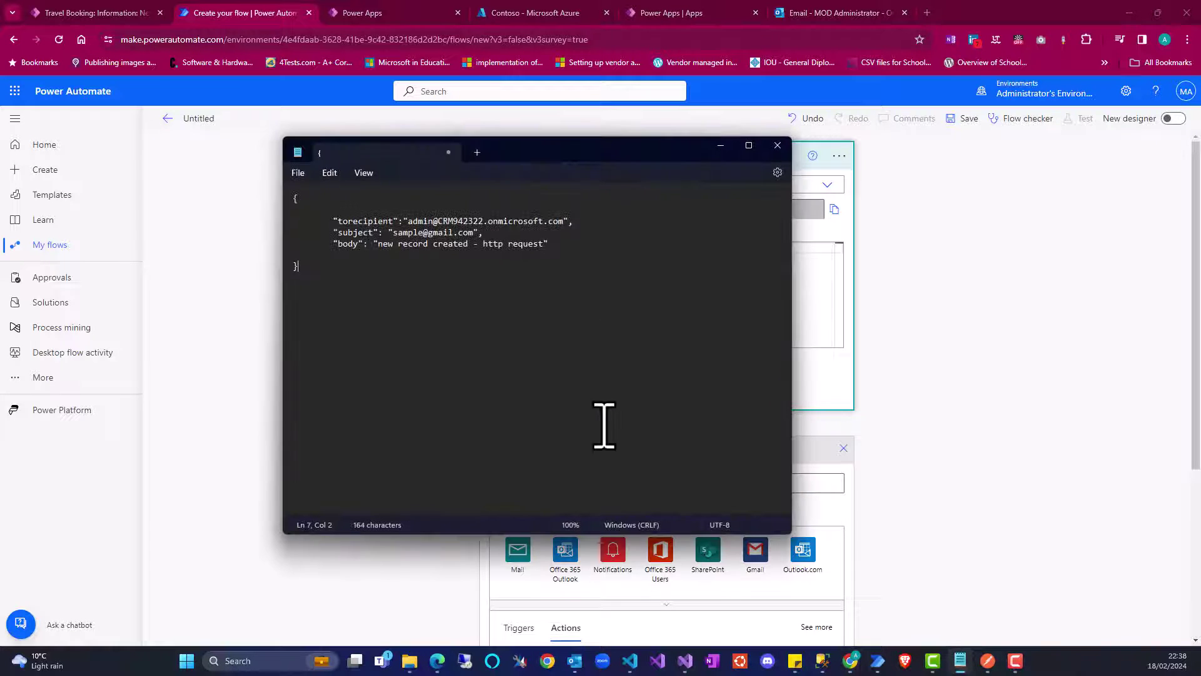
key(ctrl+a)
key(ctrl+c)
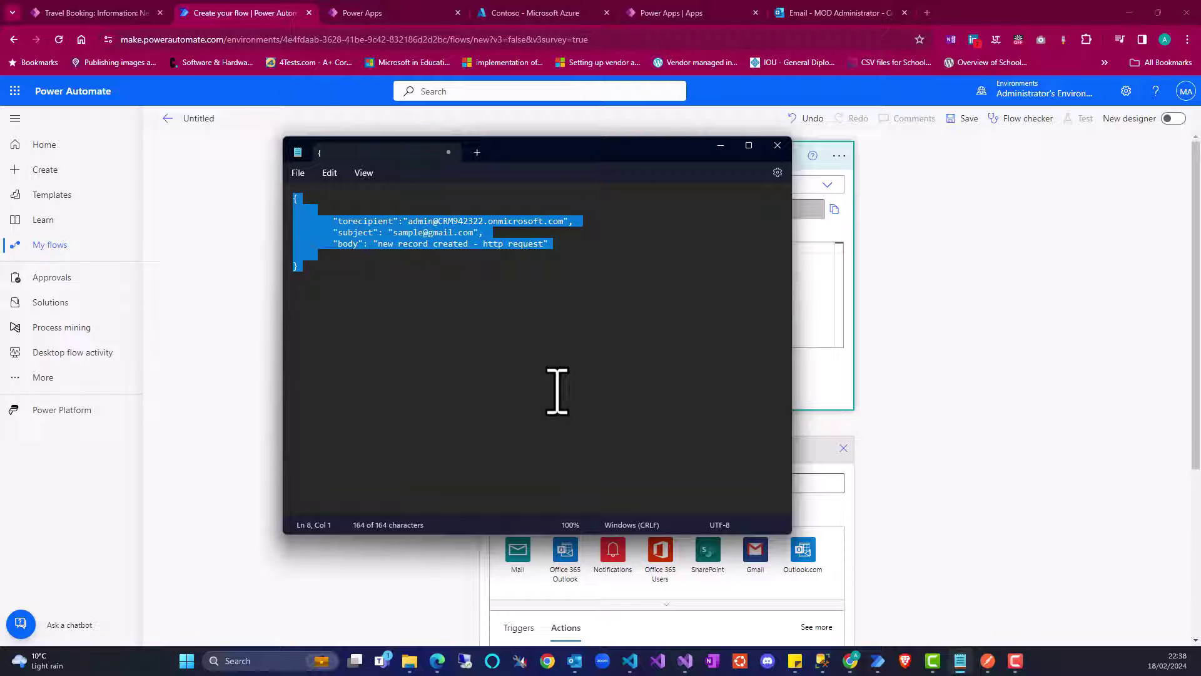
click(556, 392)
click(403, 269)
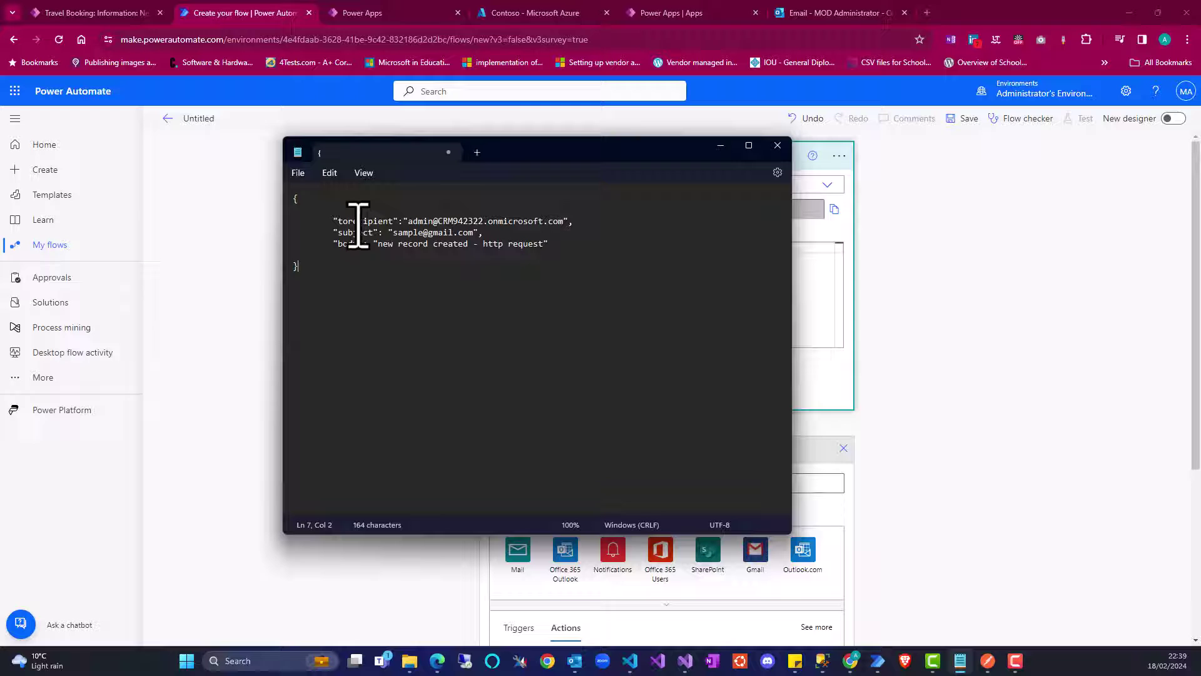
mouse_move(362, 221)
mouse_down()
mouse_move(338, 221)
mouse_move(373, 232)
mouse_up()
double_click(388, 221)
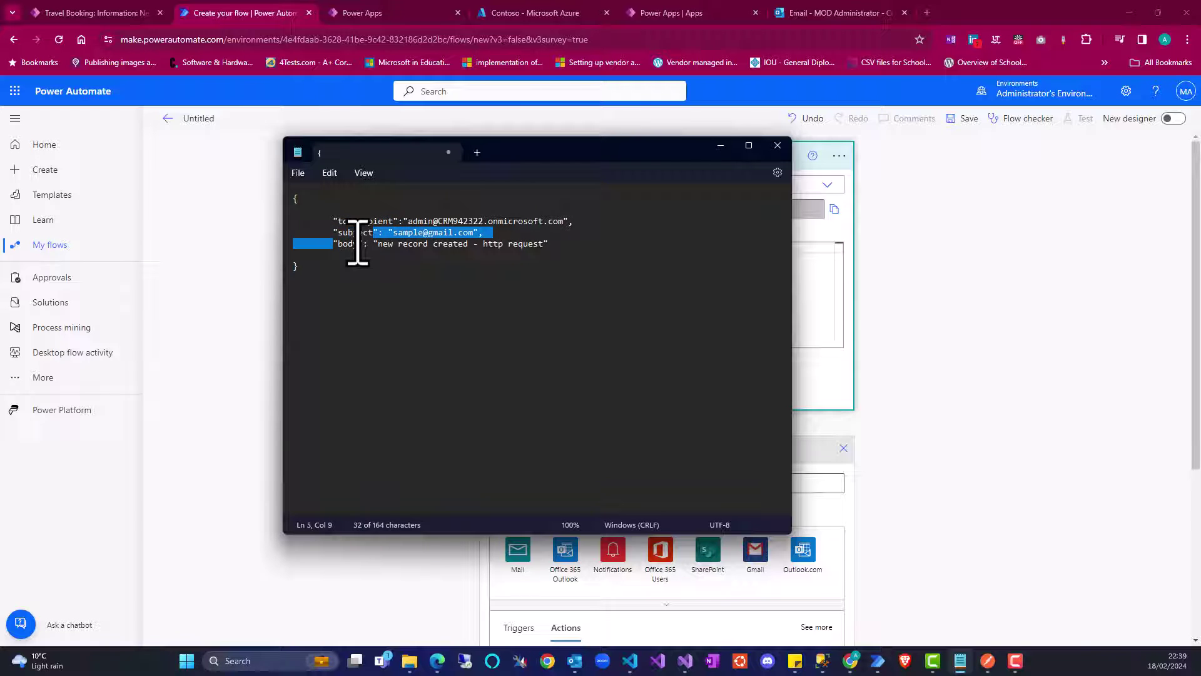
click(611, 244)
click(811, 292)
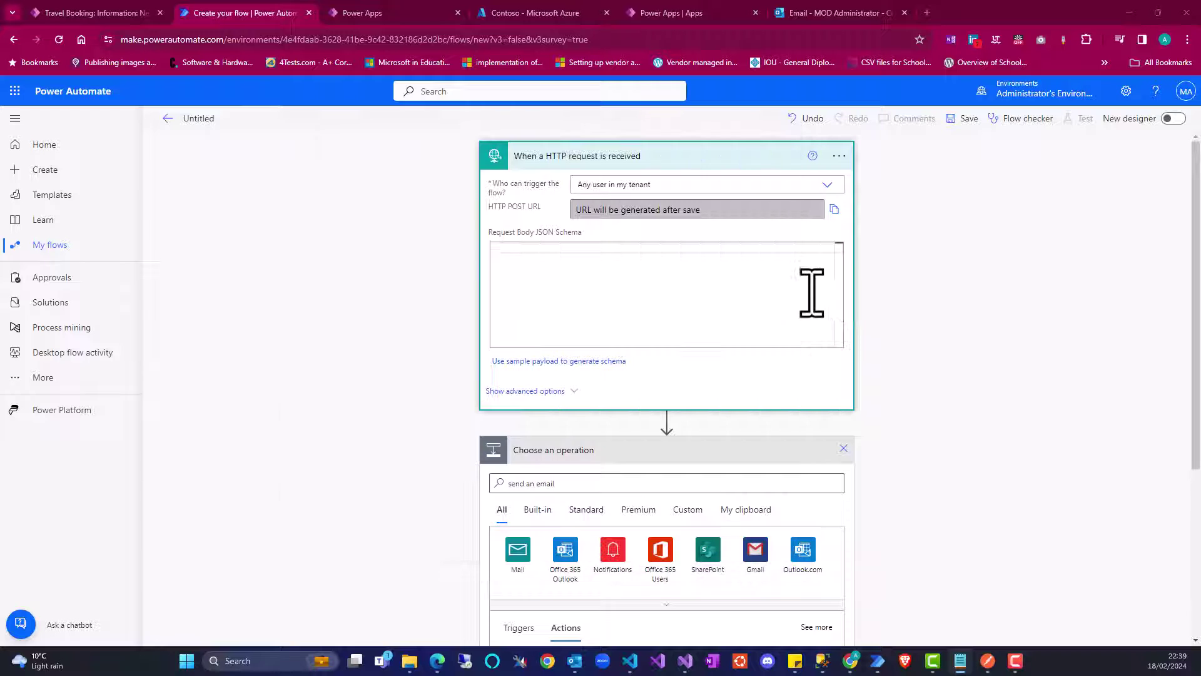
Generate the HTTP trigger's request body schema from the pasted sample JSON payload
click(538, 361)
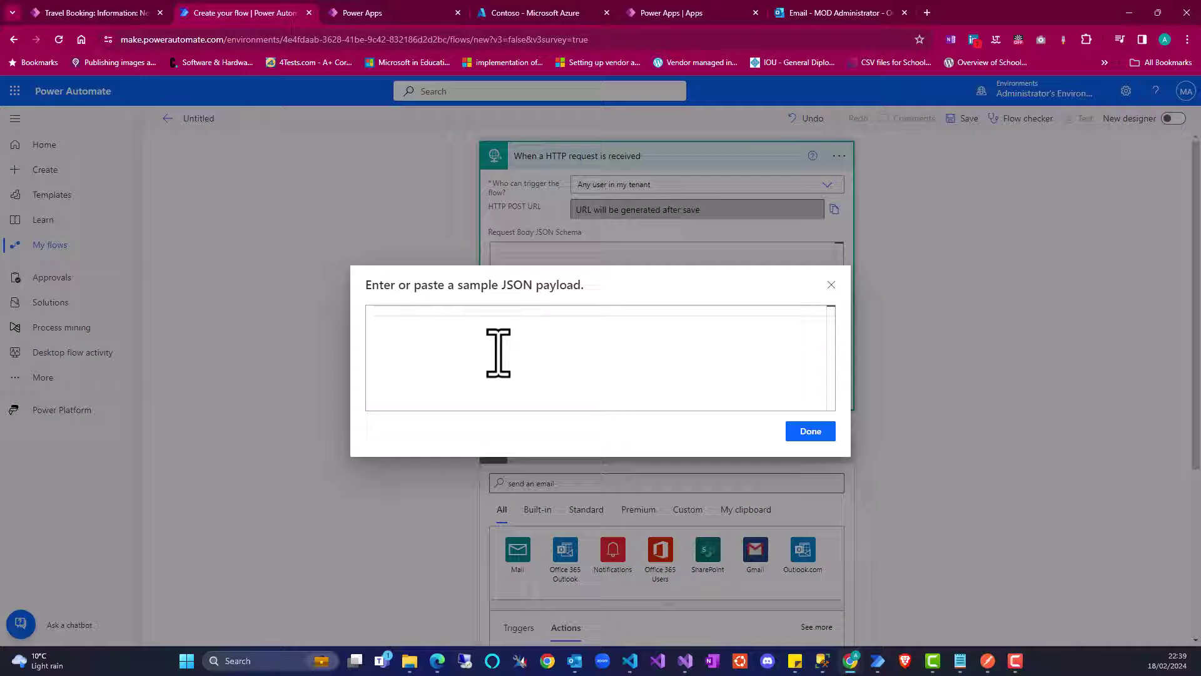
key(ctrl+v)
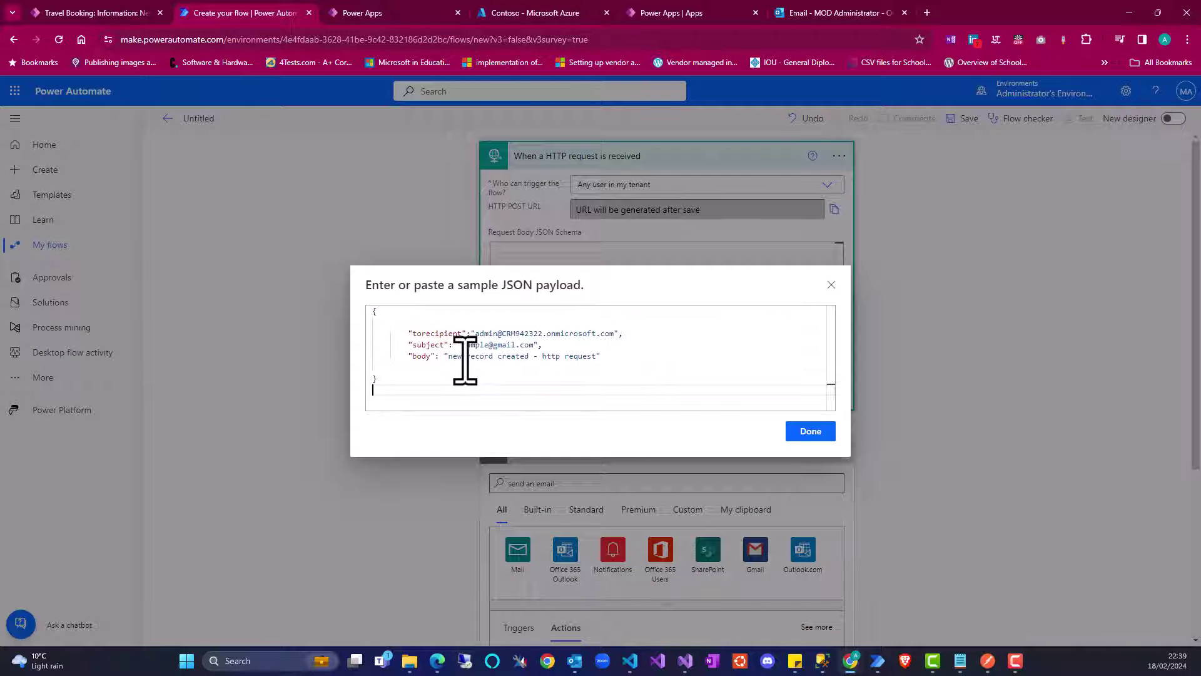
click(811, 432)
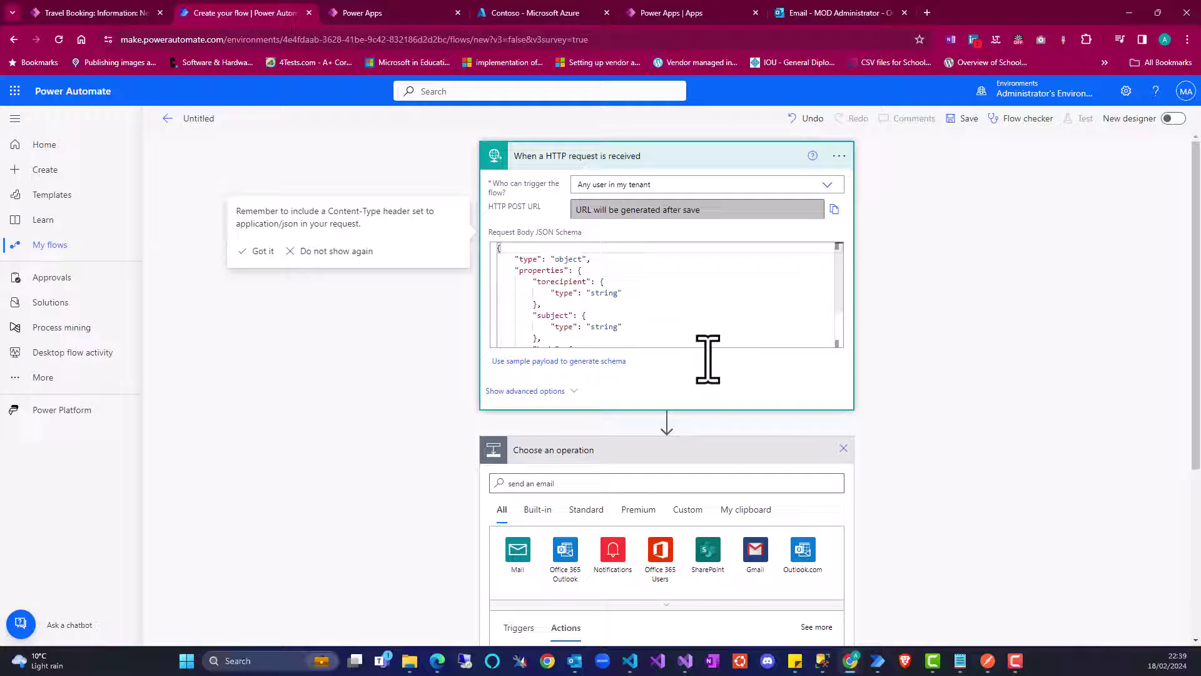
Review the generated schema's torecipient, subject and body string properties
scroll(638, 300, down, 2)
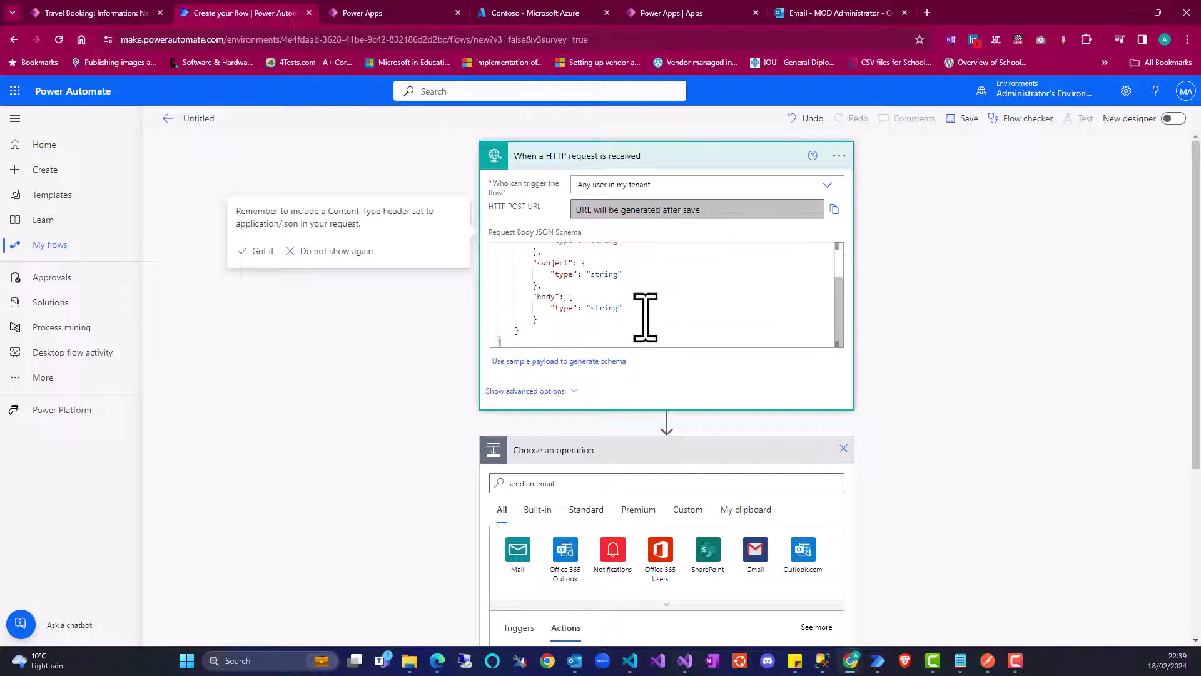
scroll(633, 315, up, 1)
scroll(626, 307, up, 1)
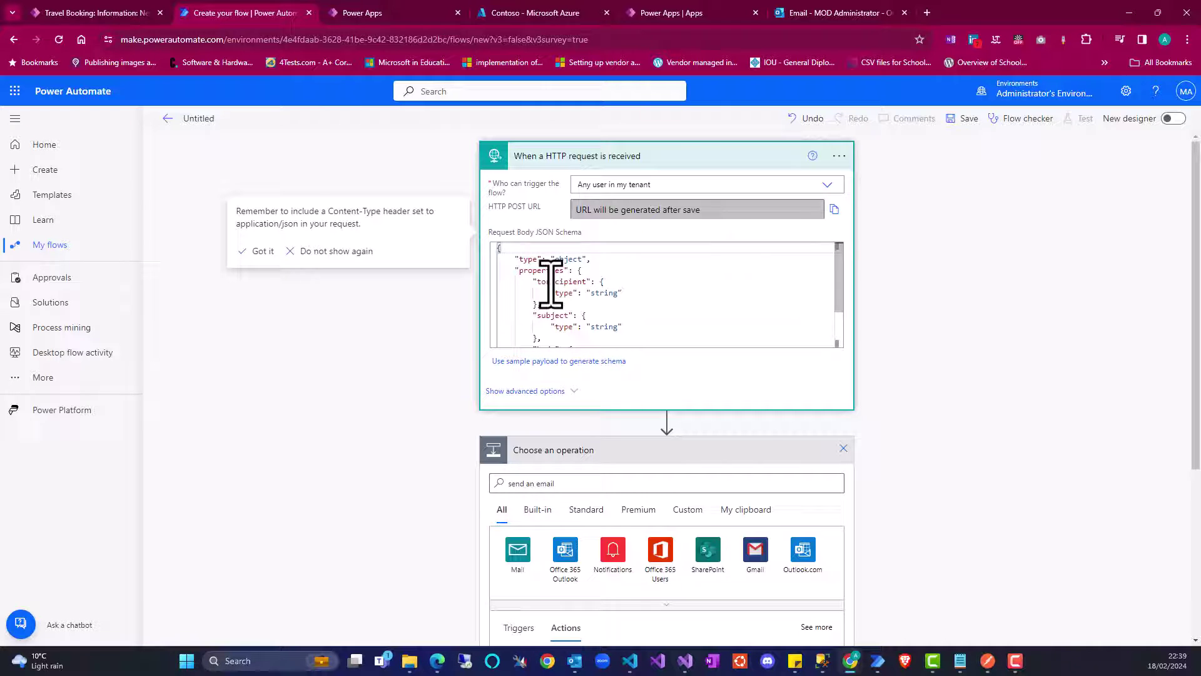
drag(538, 282, 577, 281)
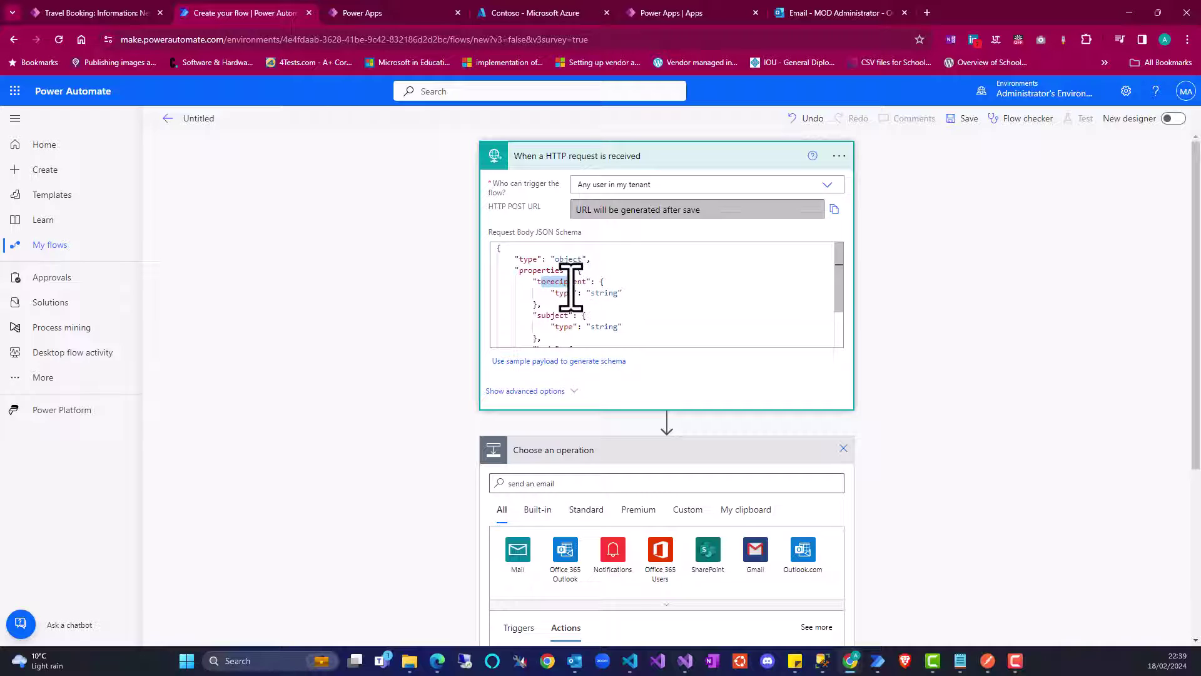
scroll(568, 295, down, 1)
click(549, 282)
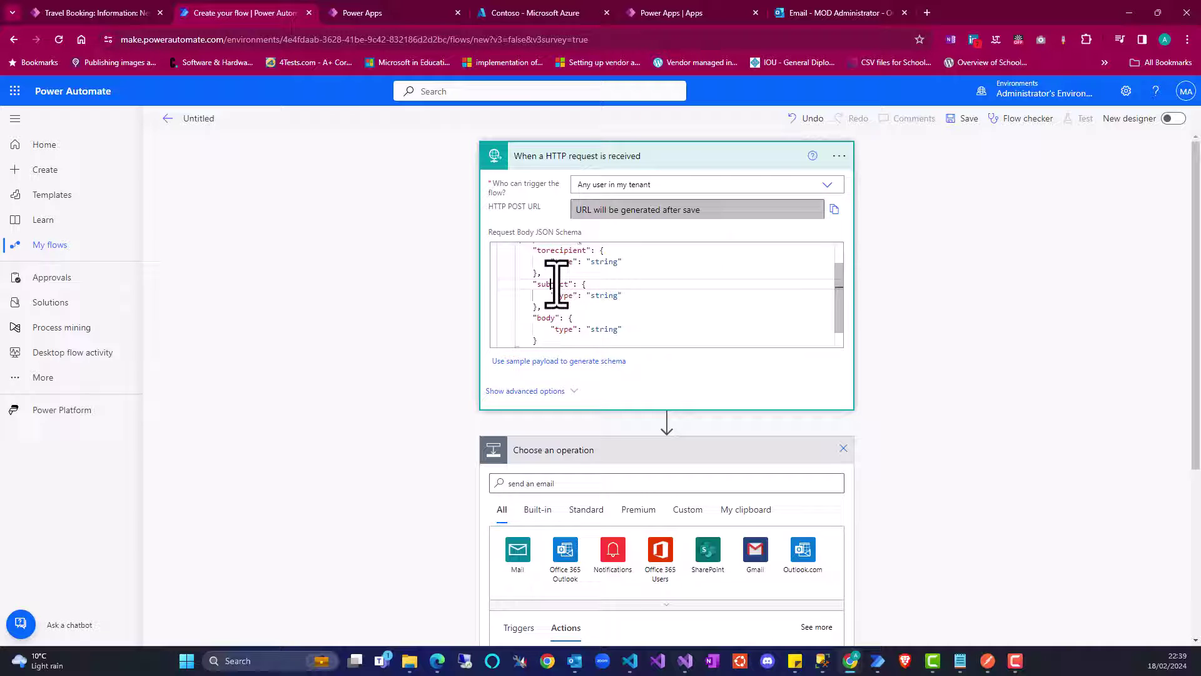
click(544, 318)
scroll(739, 472, down, 2)
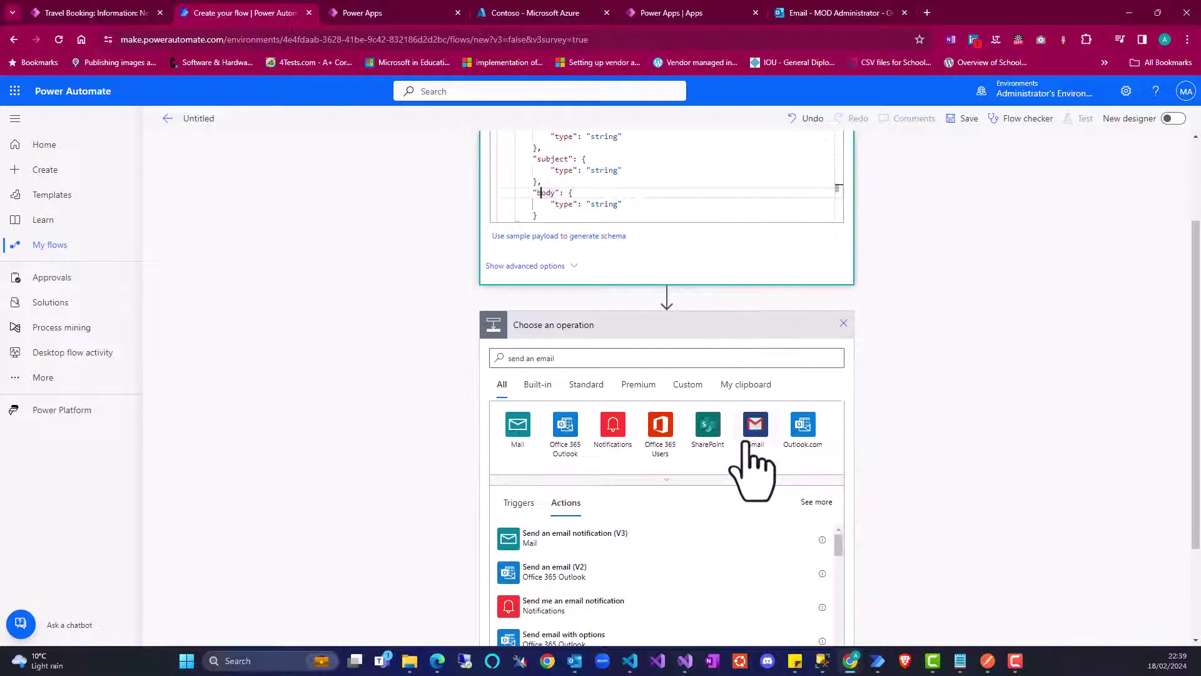
scroll(720, 388, up, 2)
scroll(626, 488, down, 3)
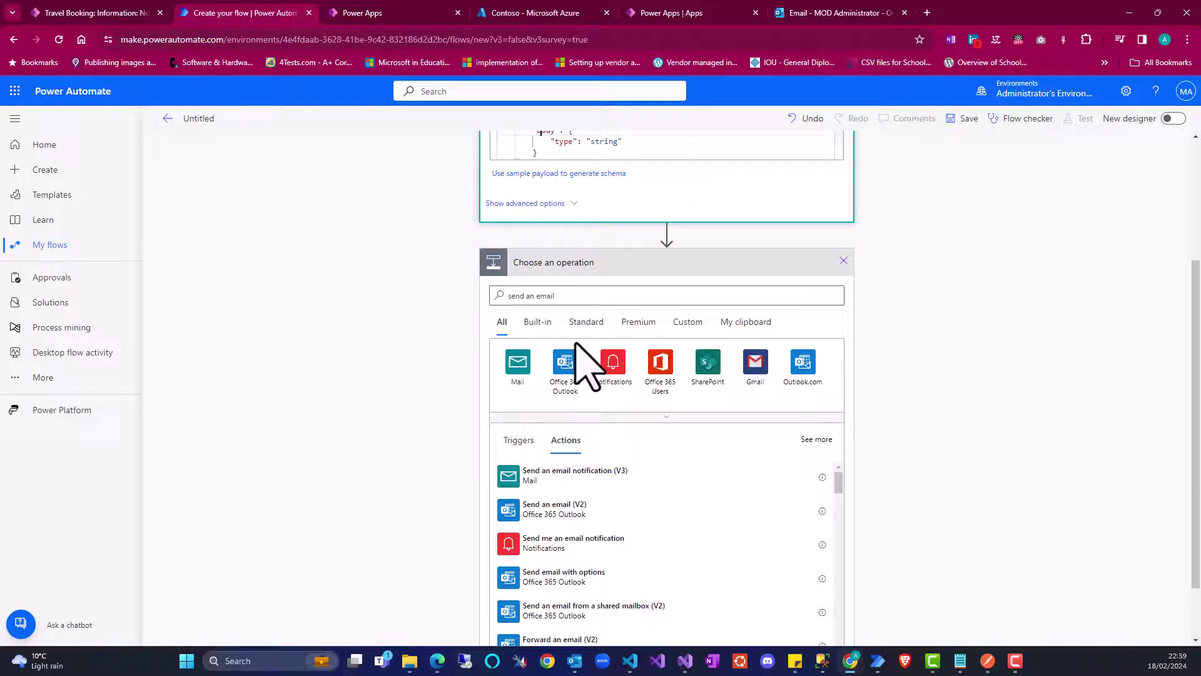
Add Office 365 Outlook Send an email (V2) with To set to the request's torecipient
click(560, 508)
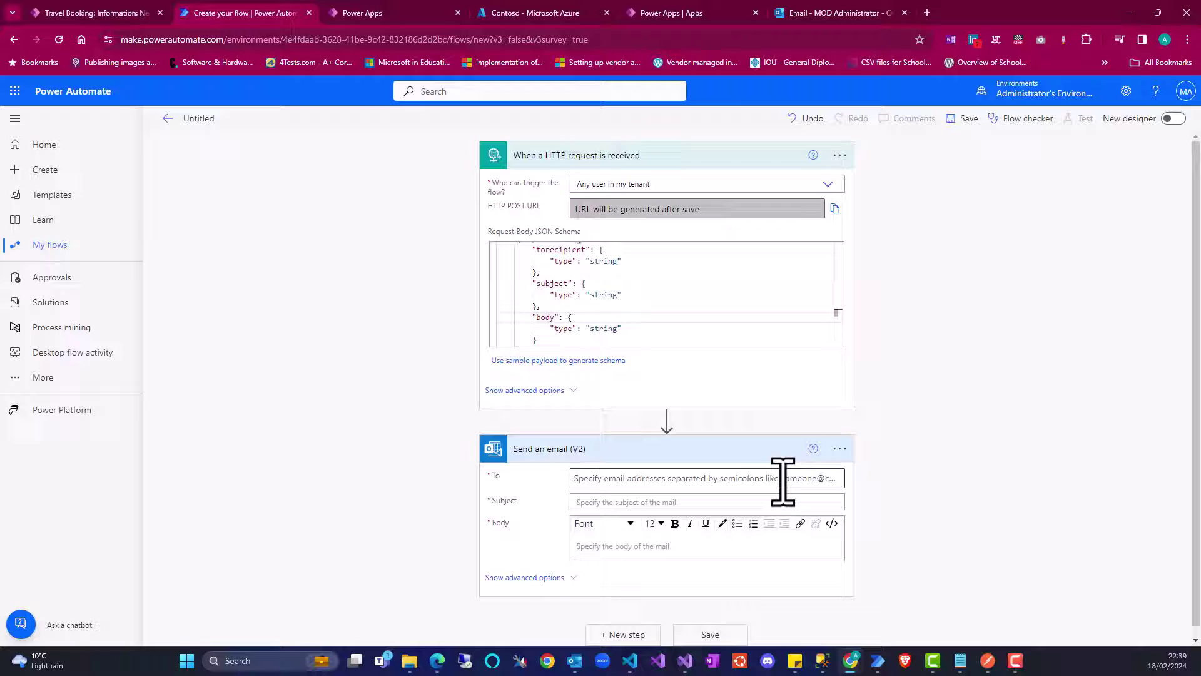
click(716, 478)
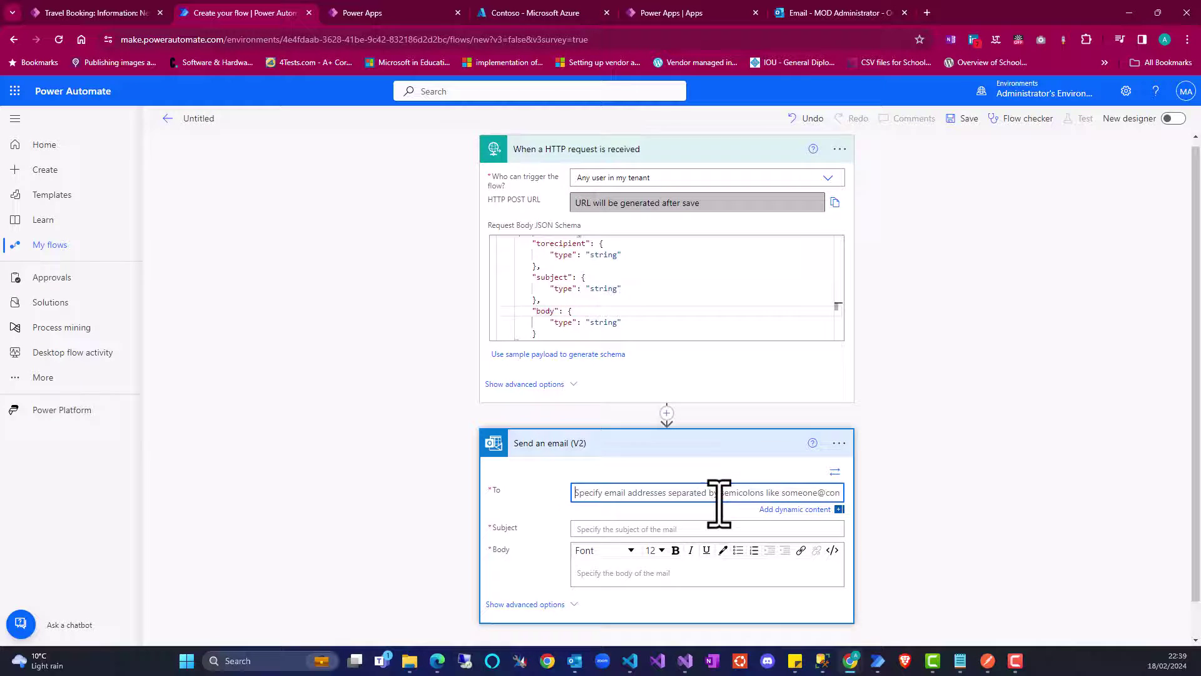
scroll(719, 499, down, 1)
click(716, 452)
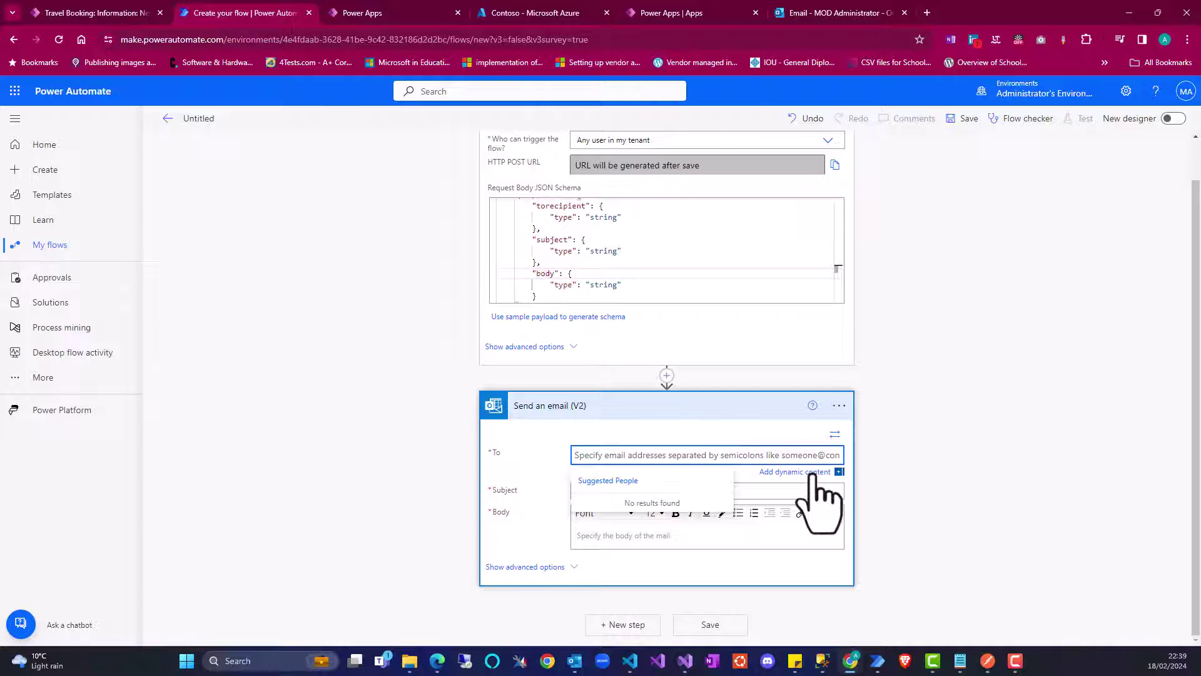
click(839, 471)
click(925, 550)
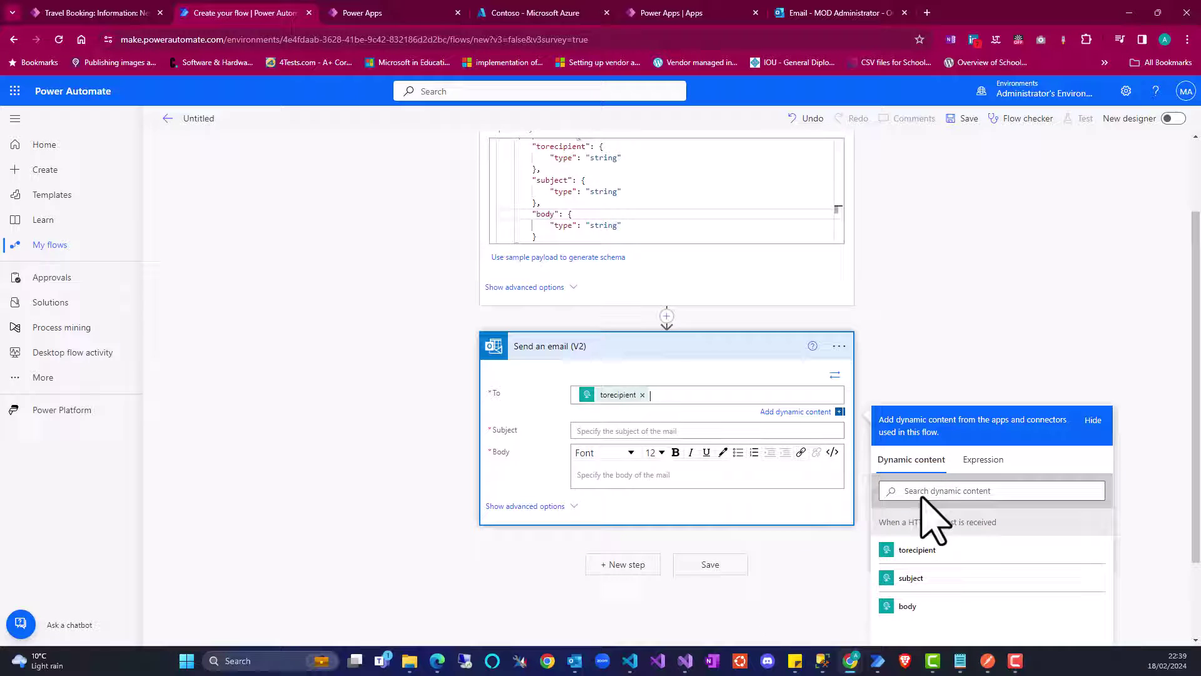
click(636, 432)
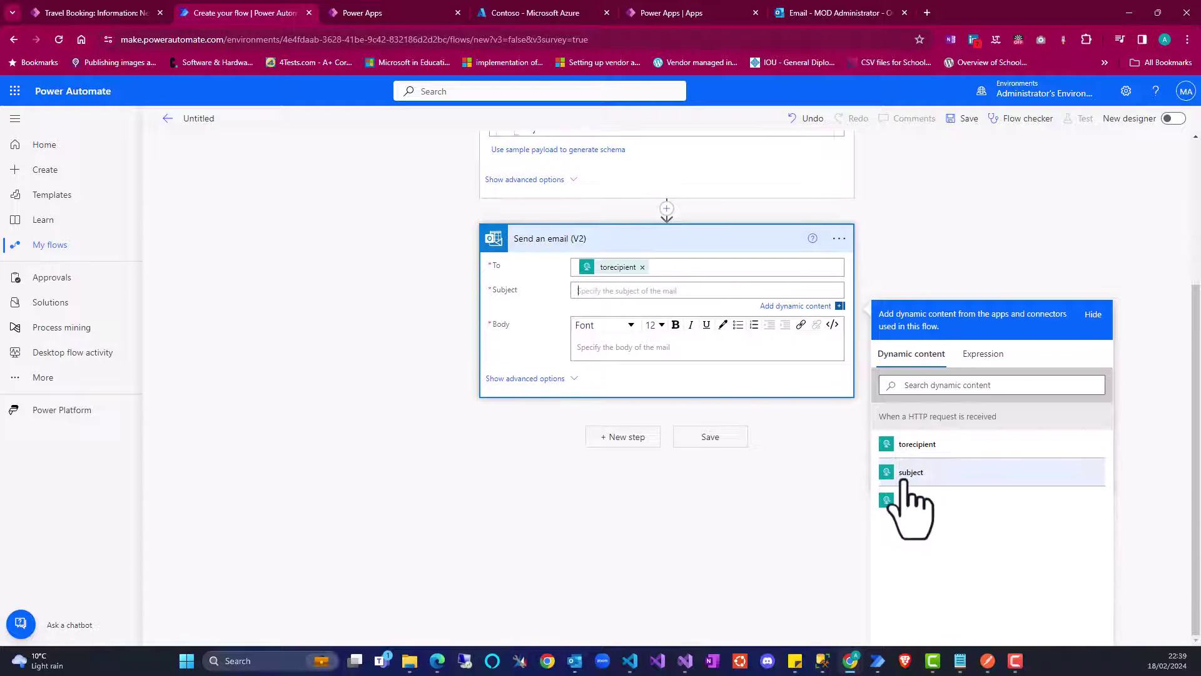
Fill the email's Subject and Body with the request's subject and body values
click(888, 474)
click(606, 349)
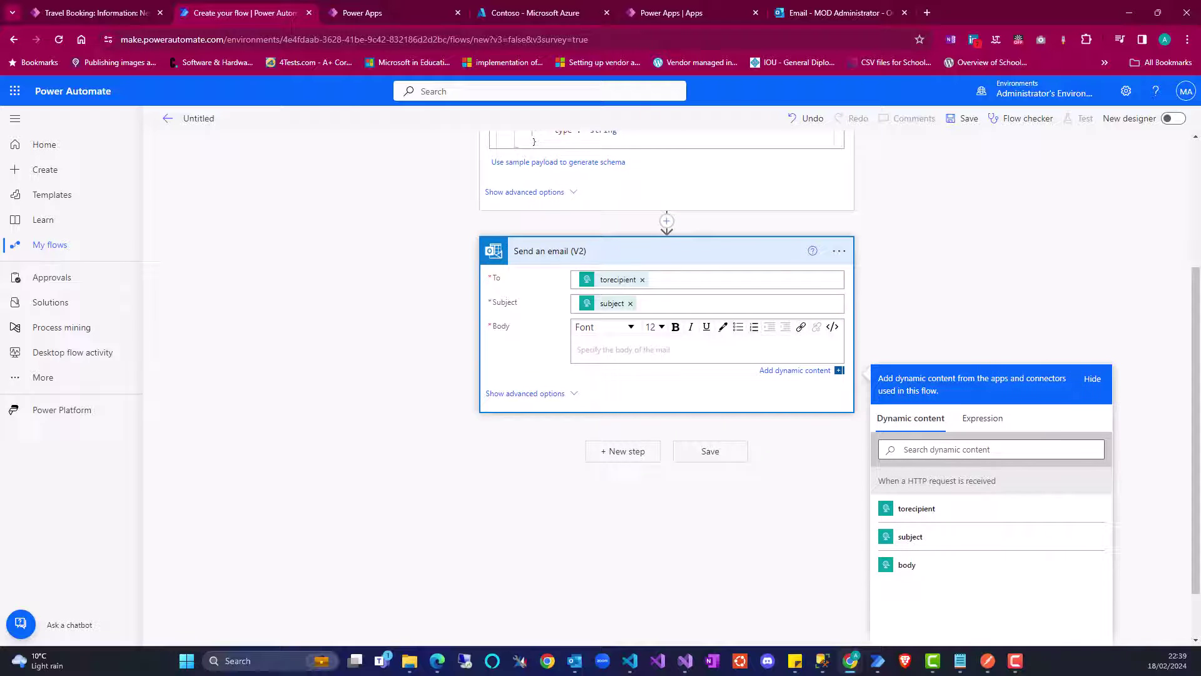
click(910, 566)
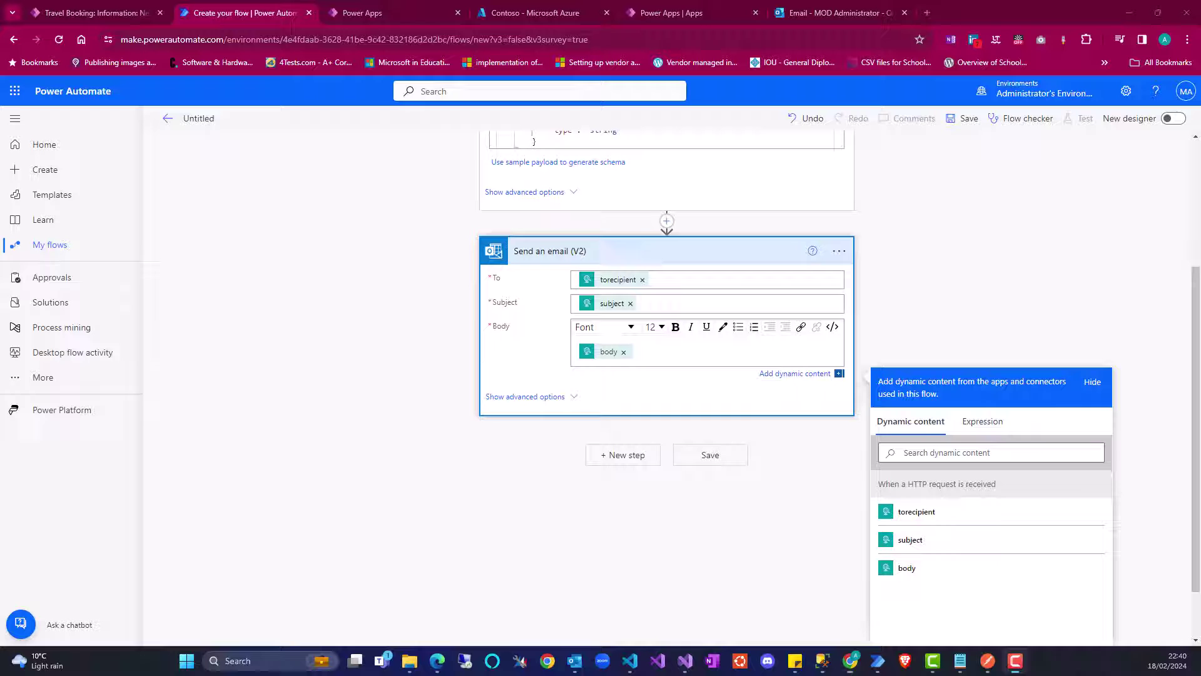
click(1001, 144)
scroll(1001, 144, up, 3)
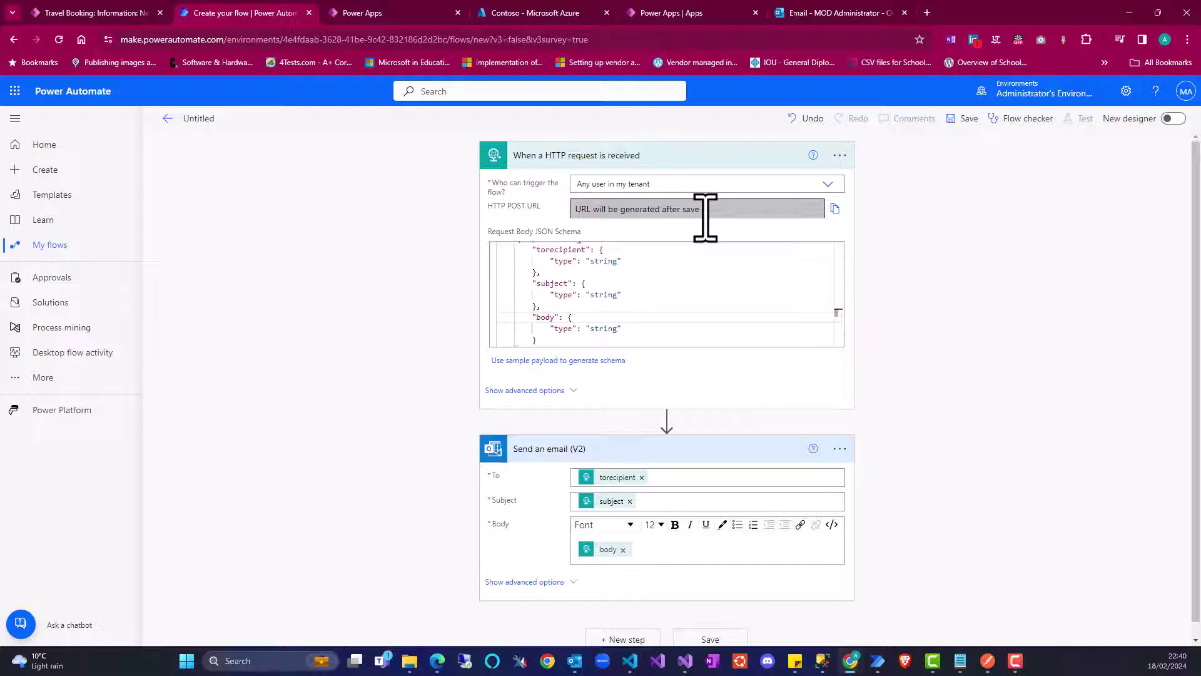
Save the flow and copy the generated HTTP POST URL from the trigger
click(958, 121)
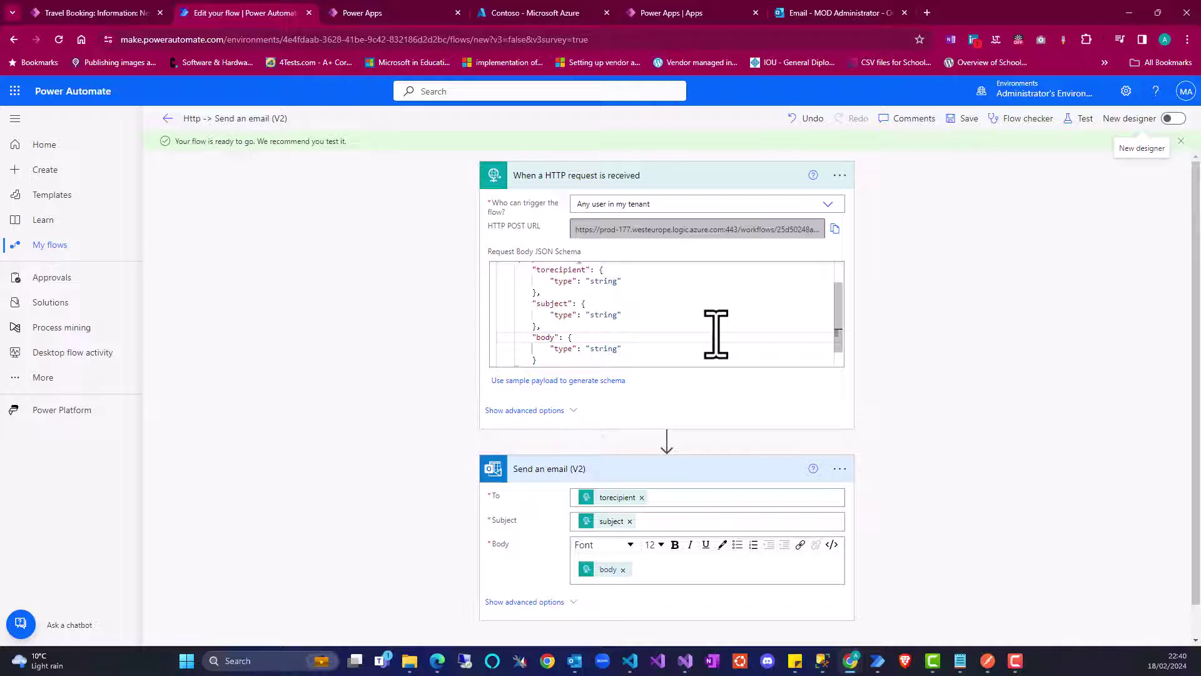
click(812, 229)
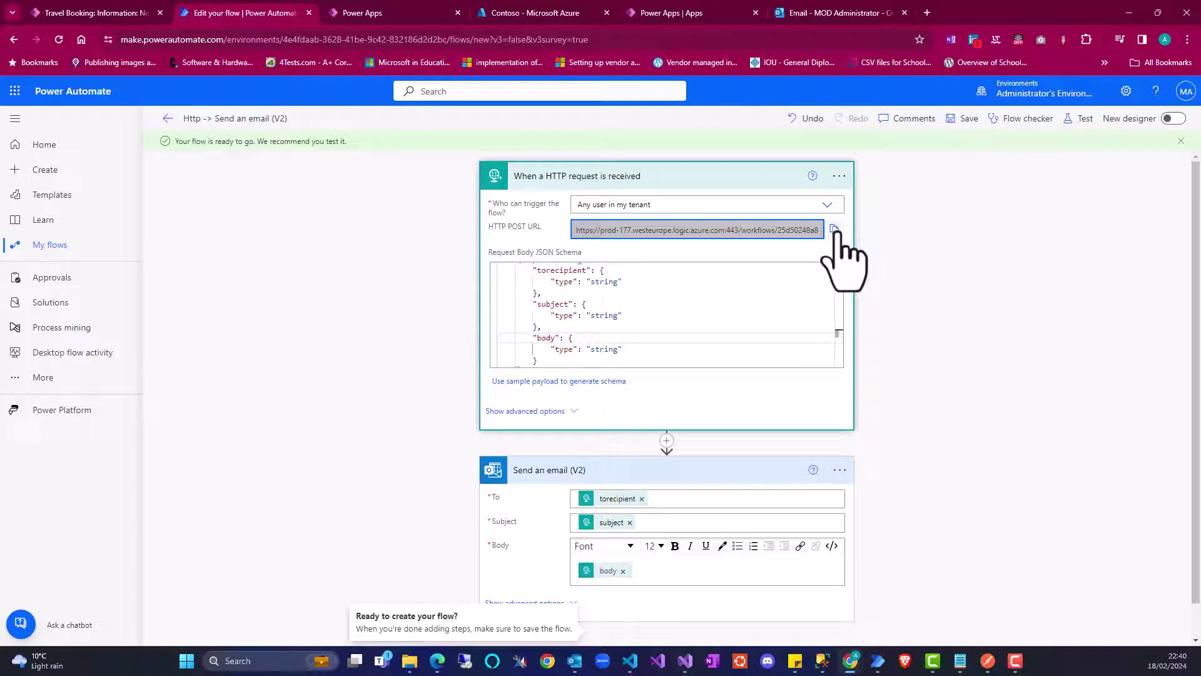
click(836, 230)
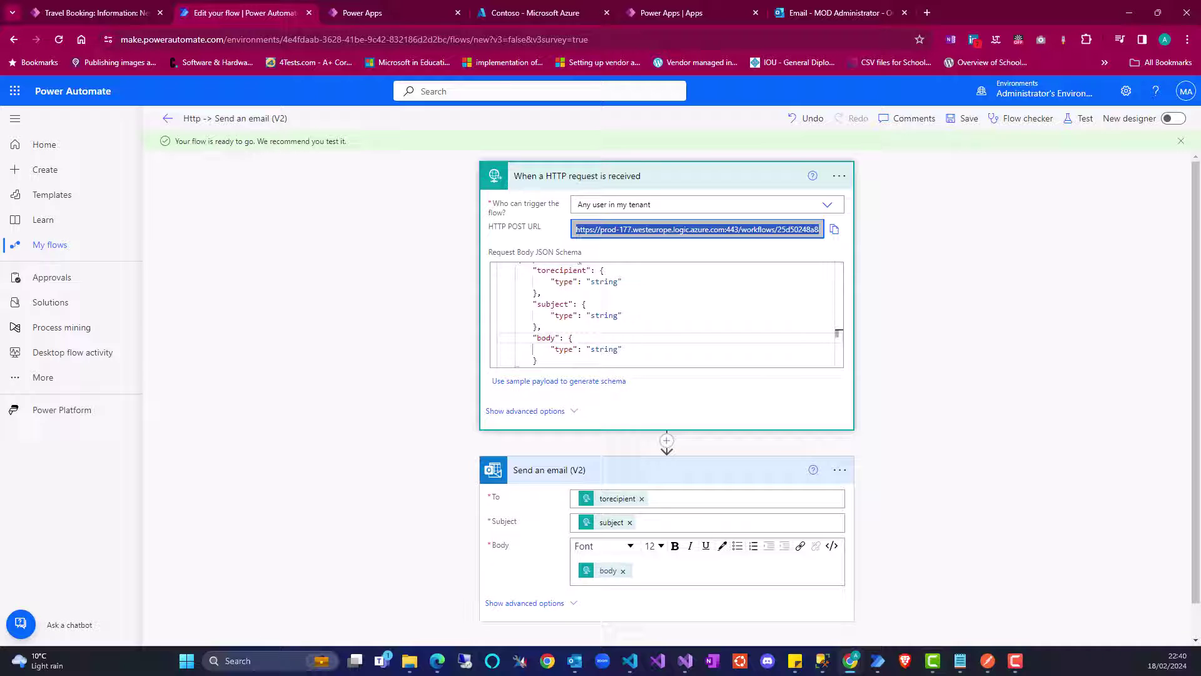
Paste the HTTP POST URL into the Notepad notes below the JSON
click(961, 662)
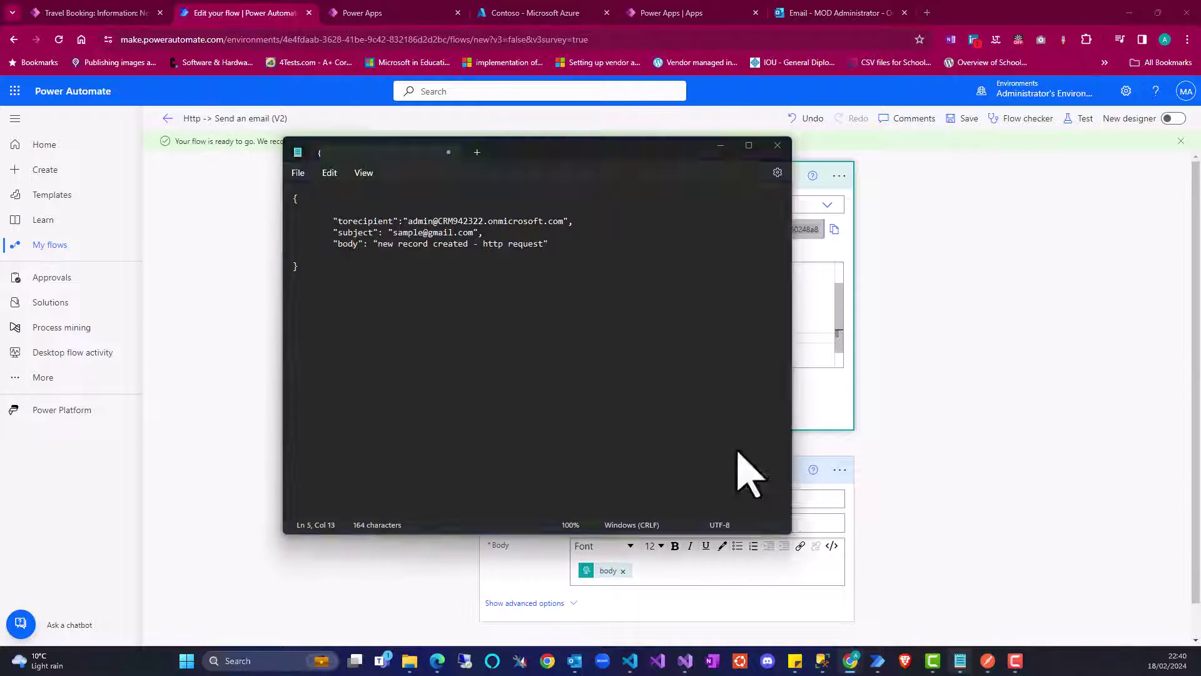
click(377, 285)
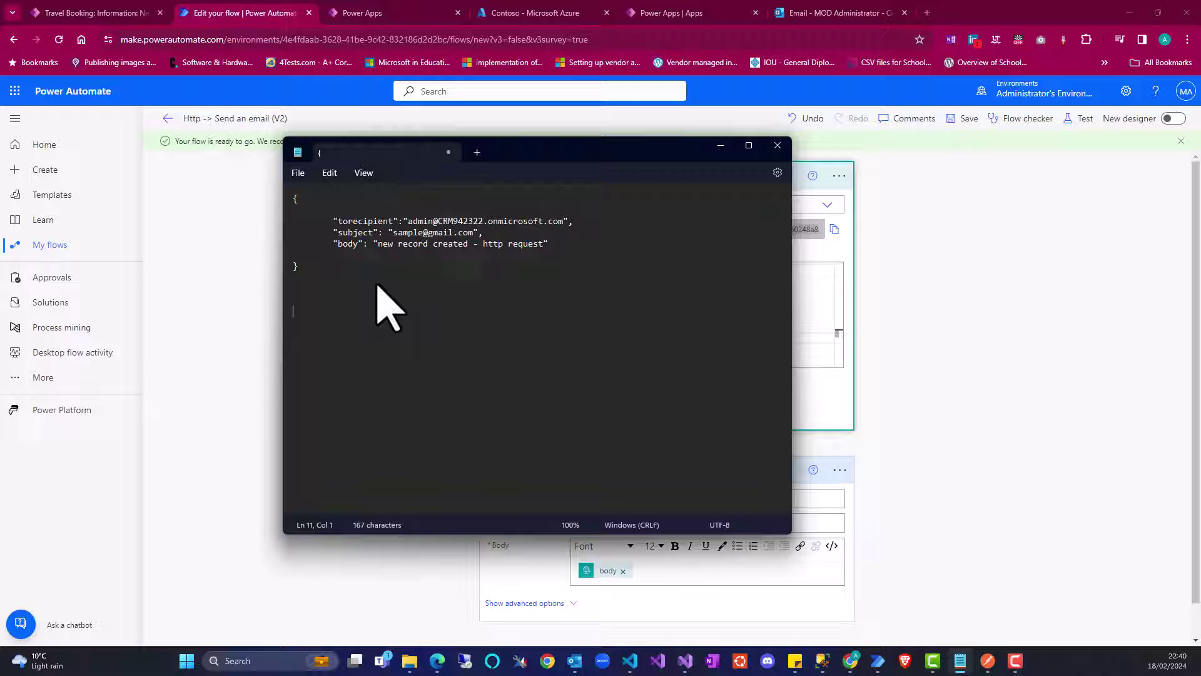
key(ctrl+v)
click(955, 379)
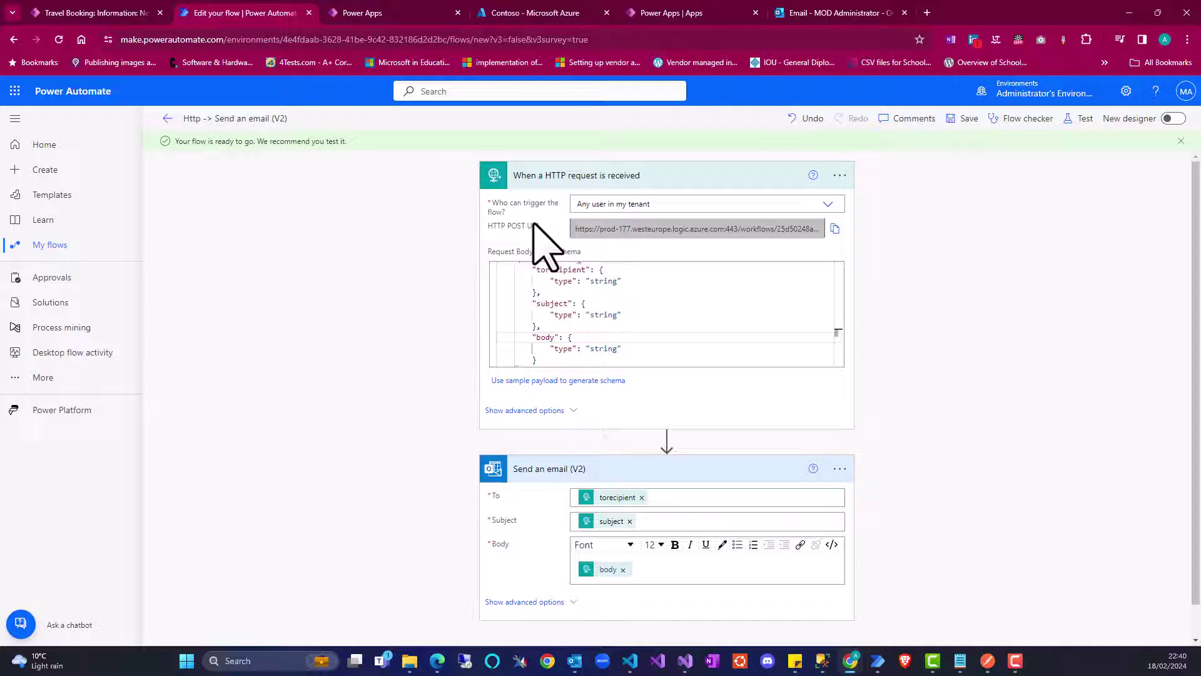
Rename the flow to 'http request demo', save it, and go to its details page
triple_click(250, 119)
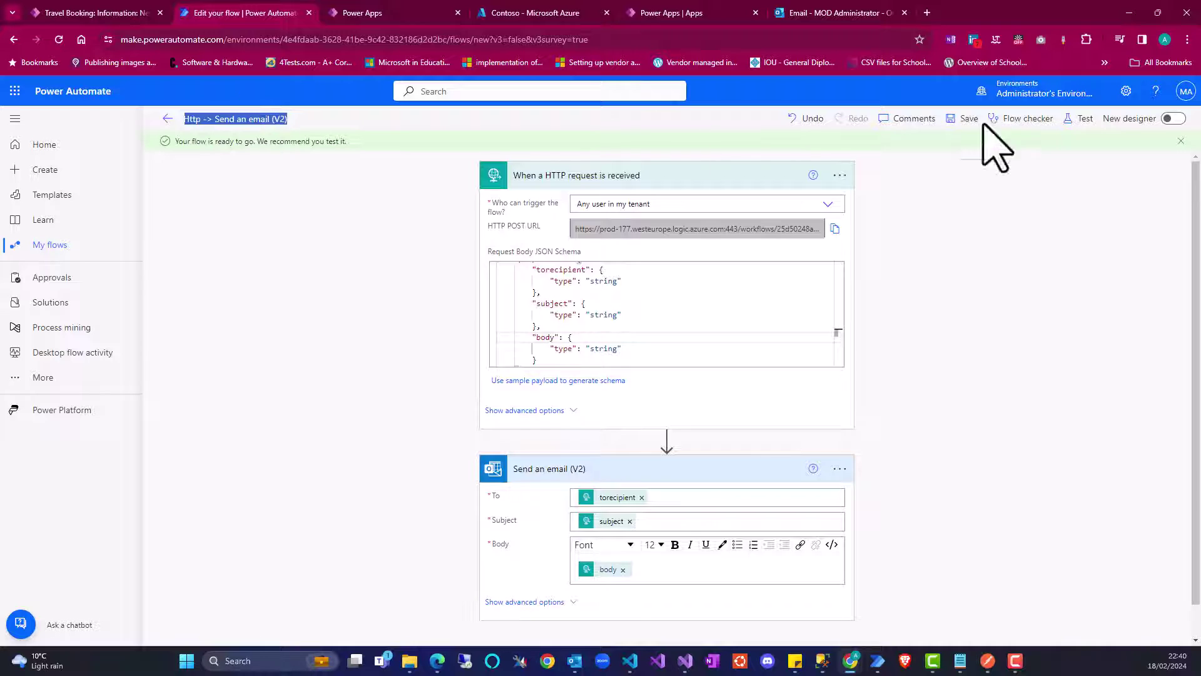
text(http request demo)
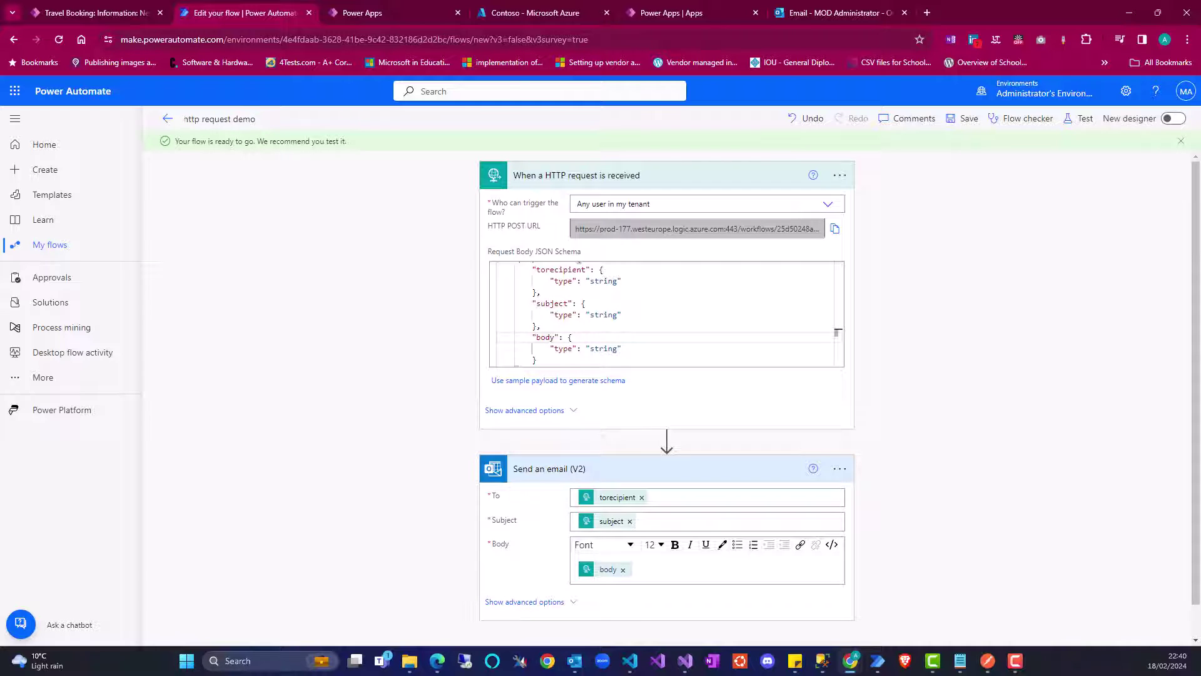
click(968, 120)
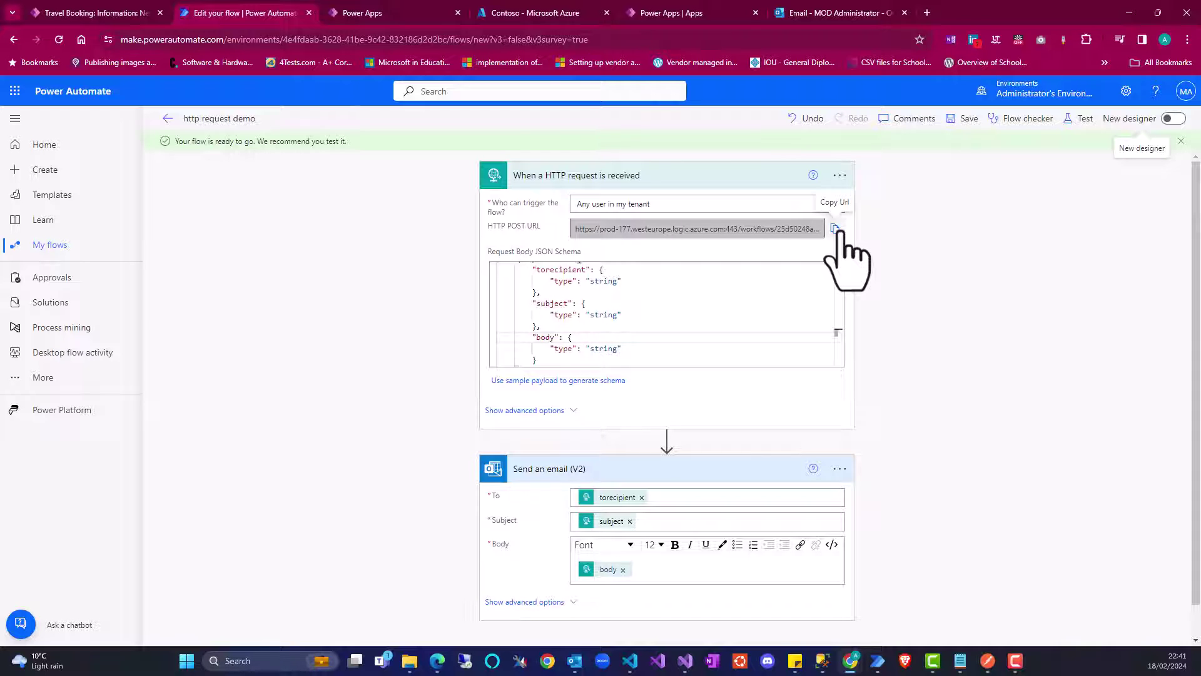
click(167, 118)
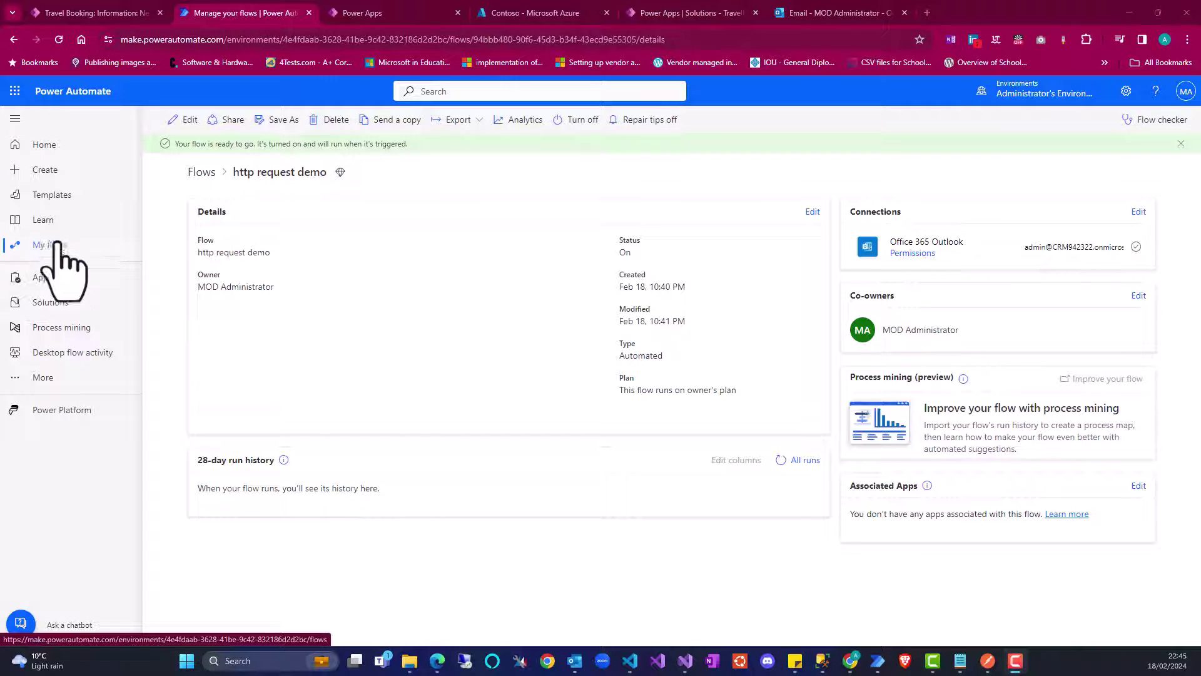
Create a blank automated cloud flow, skipping setup, in the classic designer
click(50, 171)
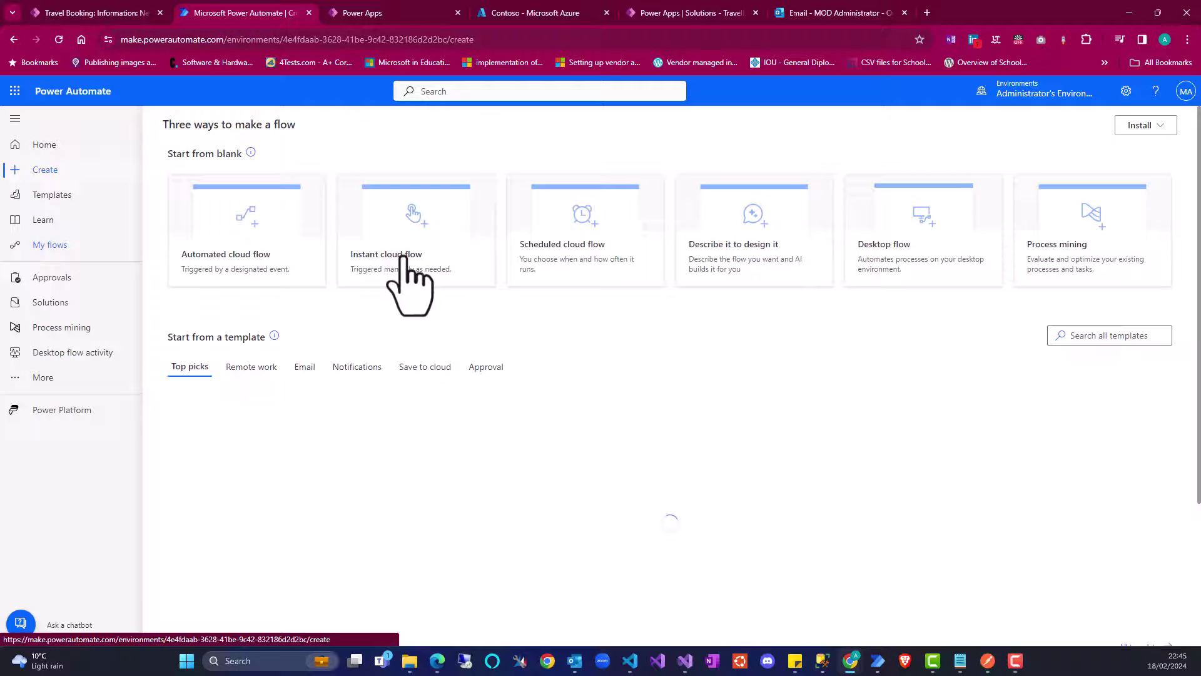
click(213, 251)
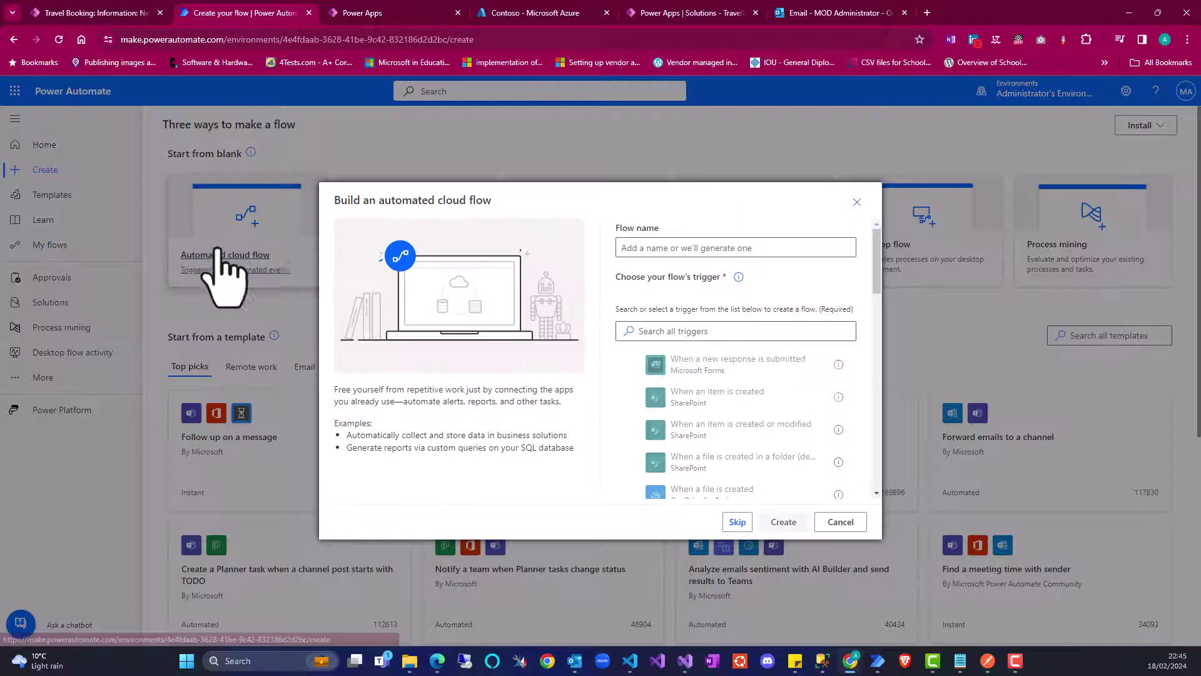
click(737, 522)
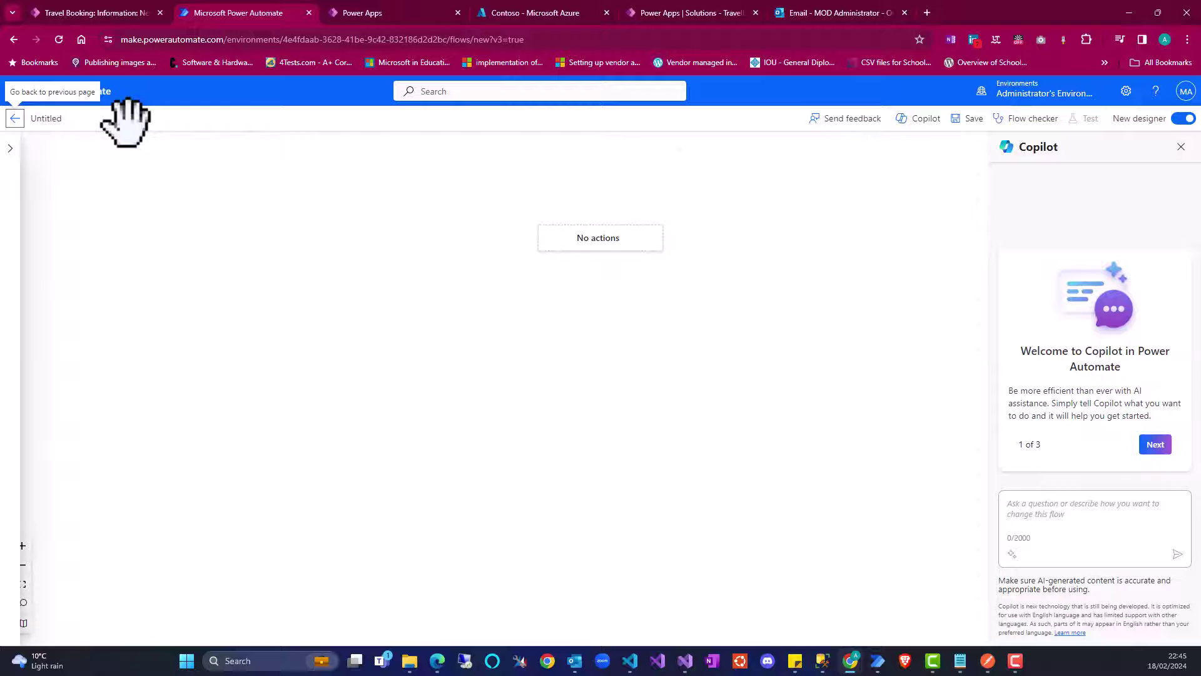
click(1183, 119)
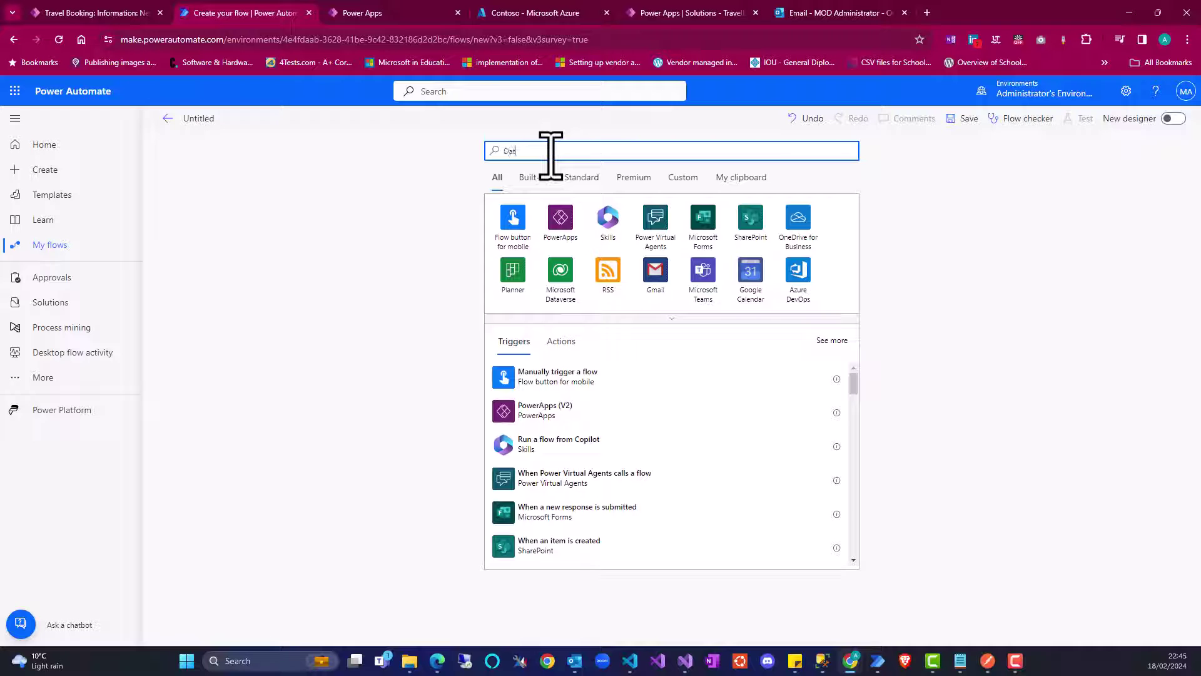
Add the Dataverse 'When a row is added, modified or deleted' trigger with change type Added
text(avers)
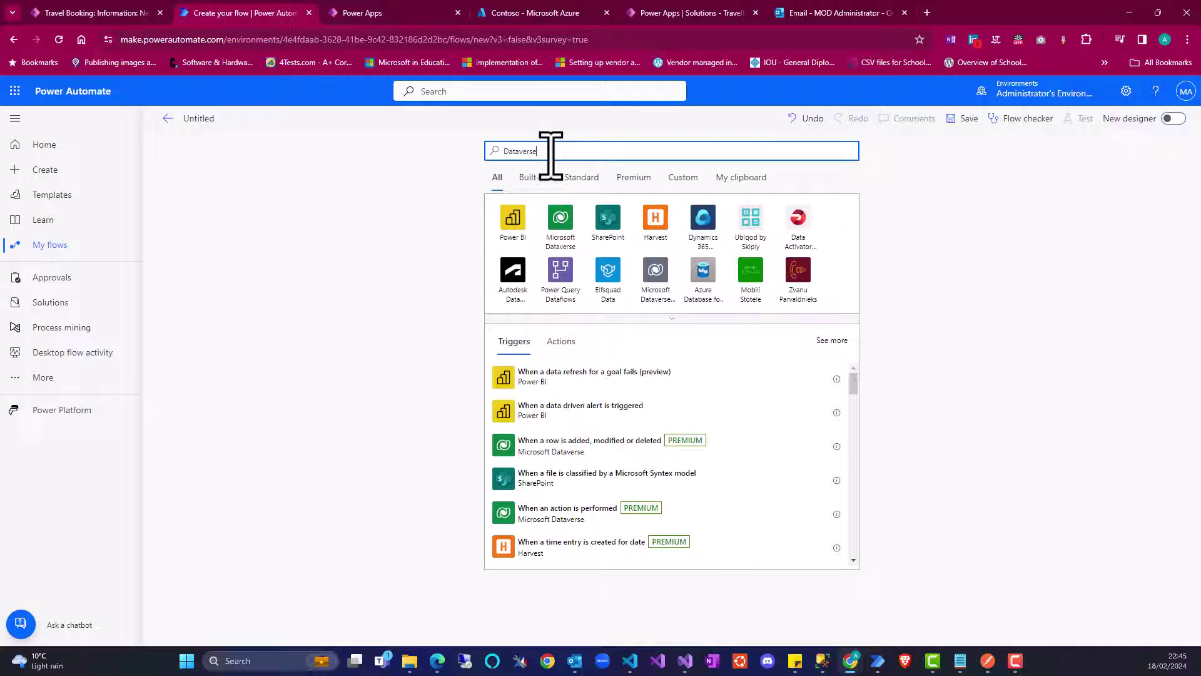
text(e)
click(514, 216)
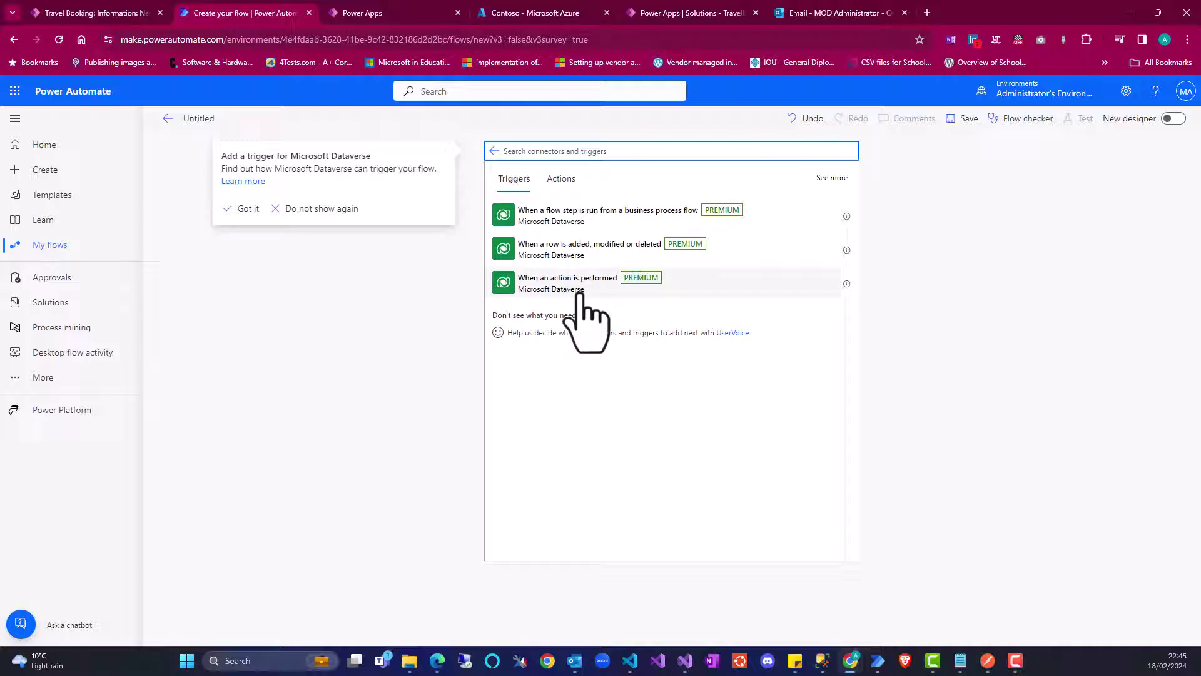
click(558, 251)
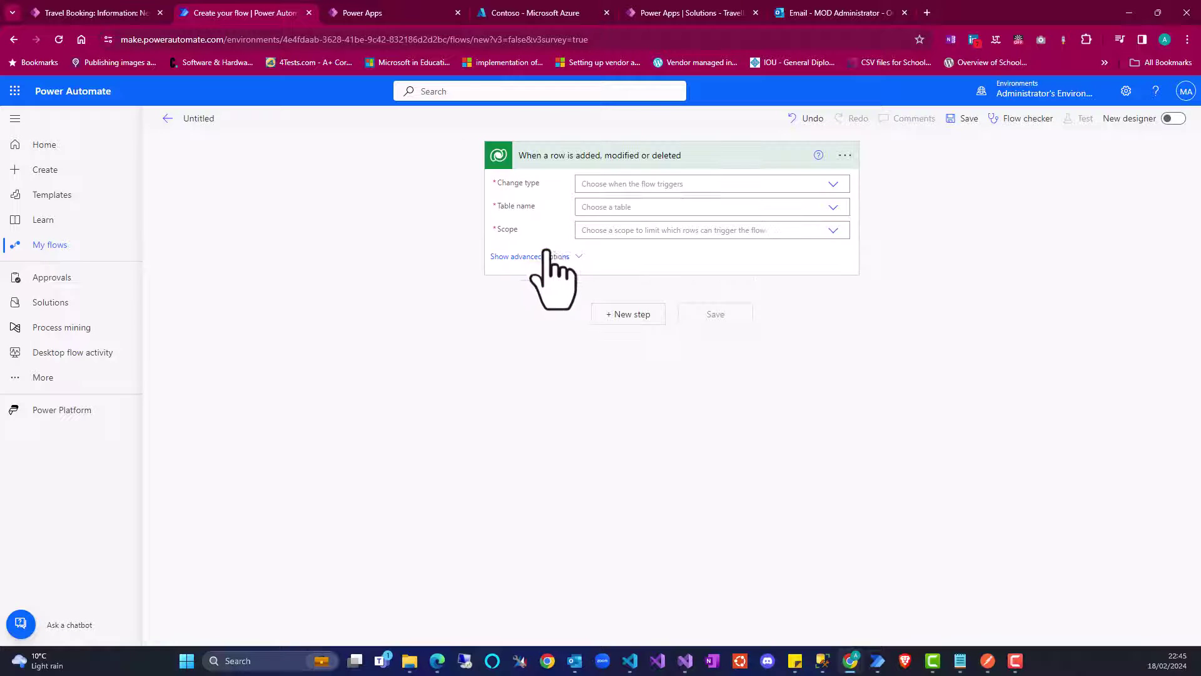
click(602, 185)
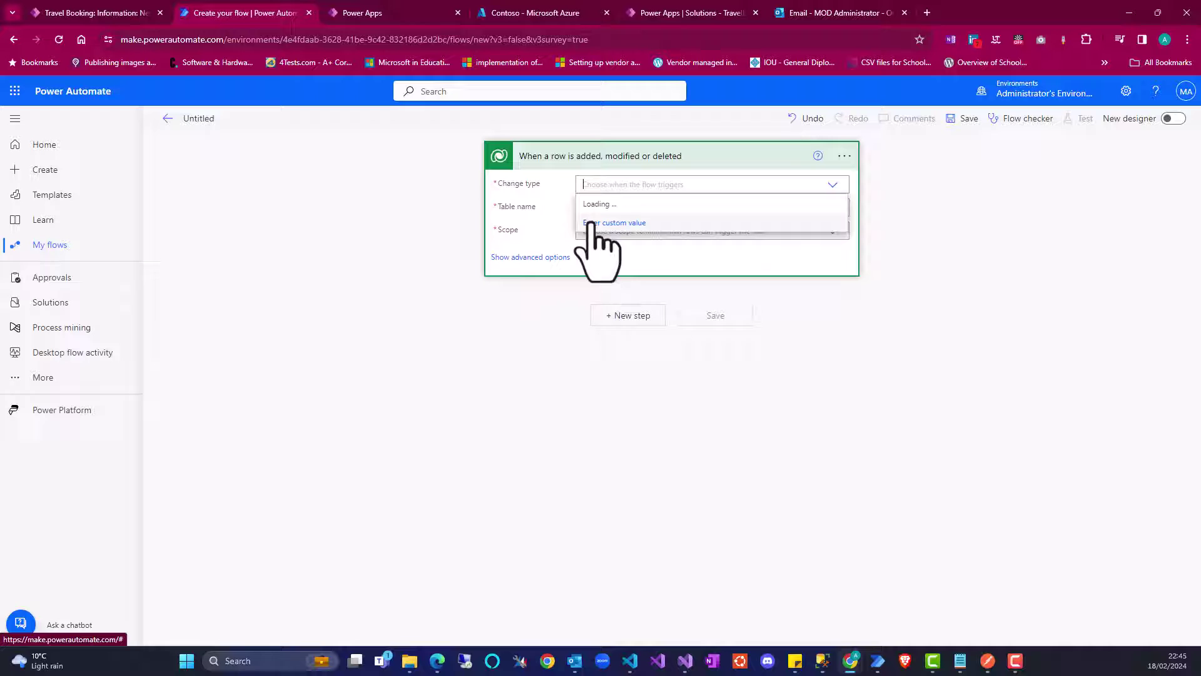
click(608, 205)
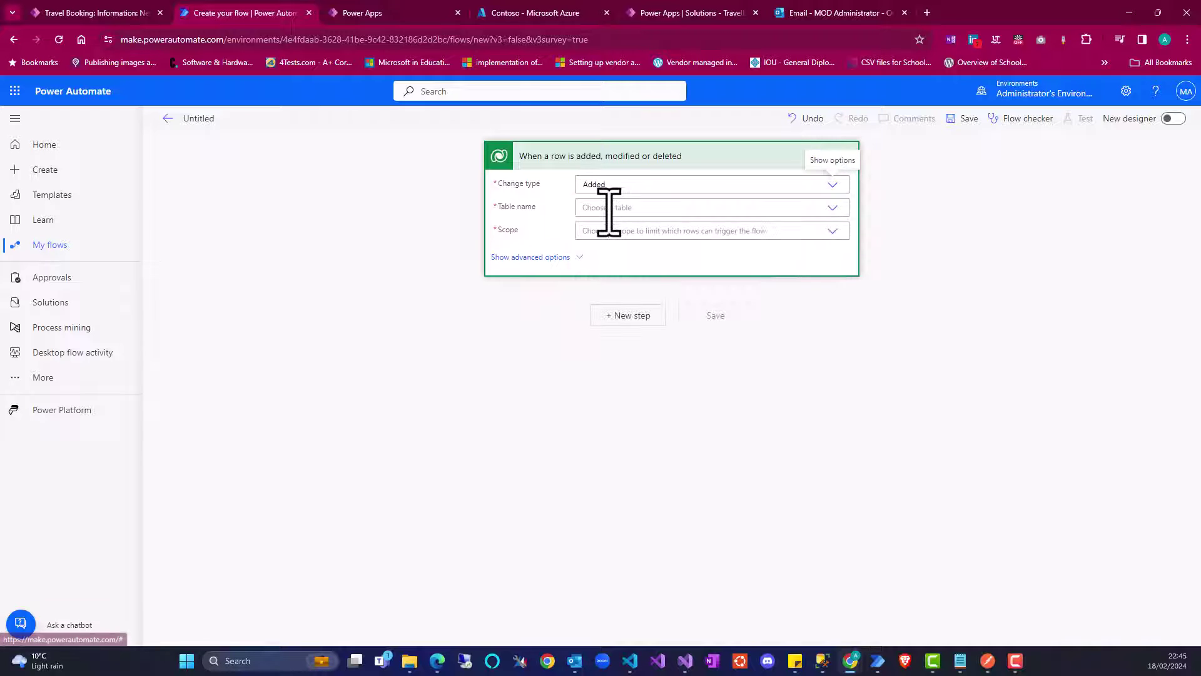
Set the trigger's table to Travel Bookings and its scope to Organization
click(609, 209)
text(book)
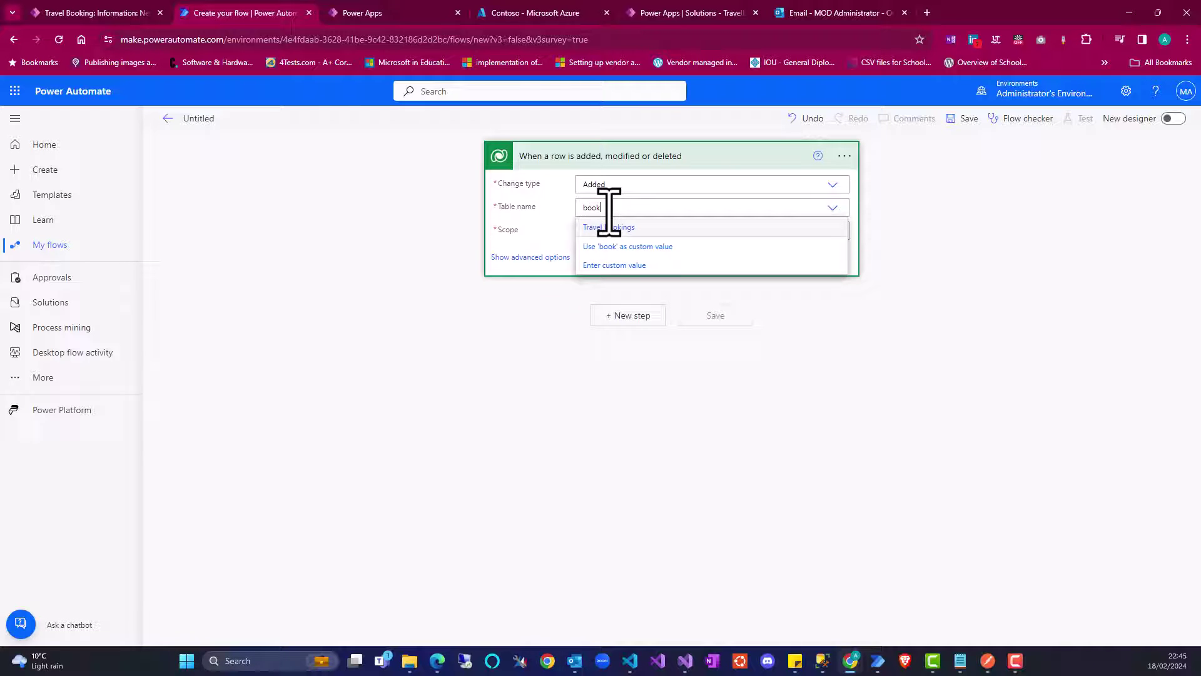
click(604, 230)
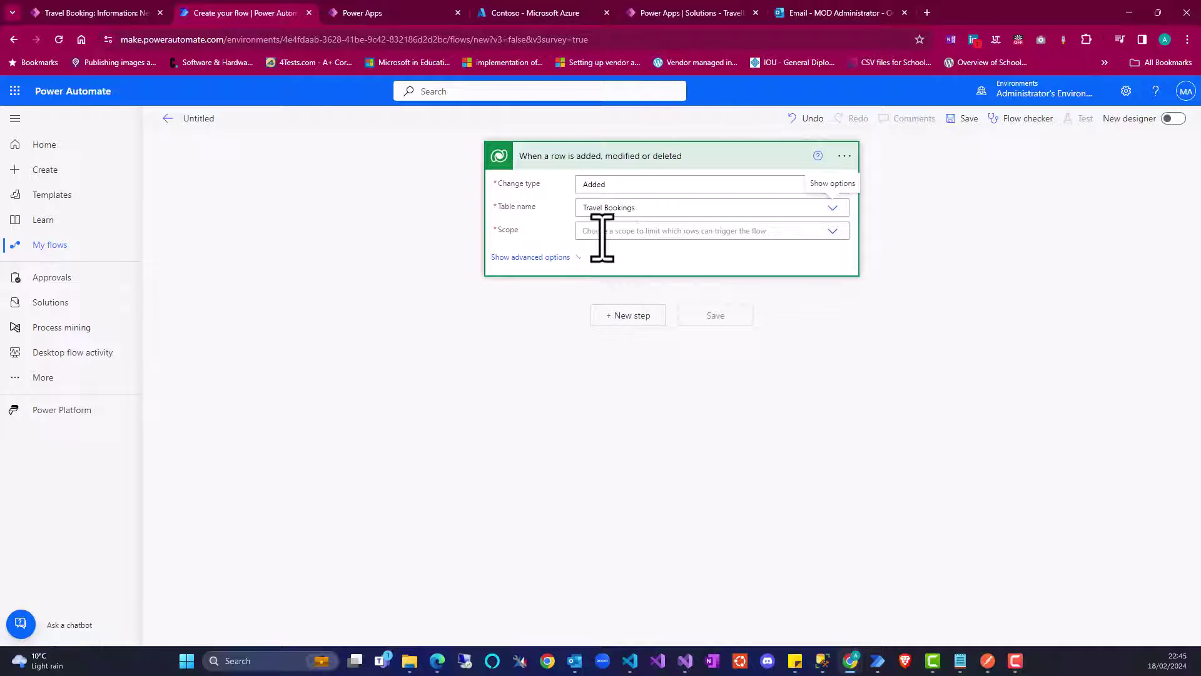
click(618, 231)
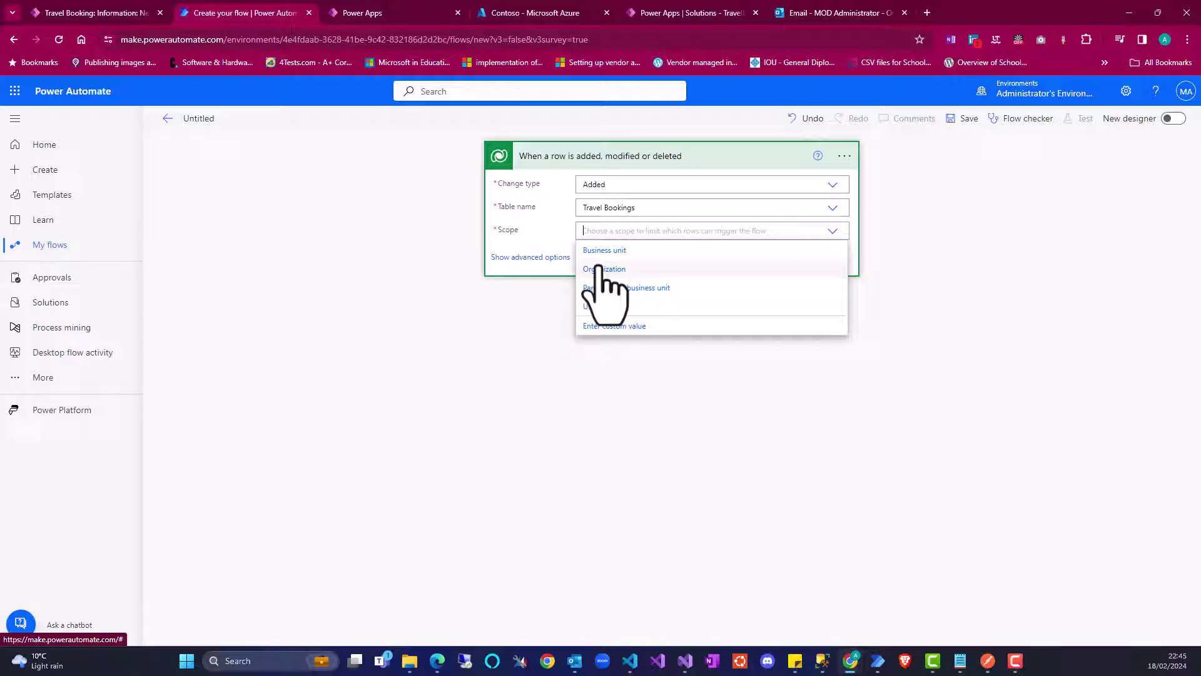
click(601, 268)
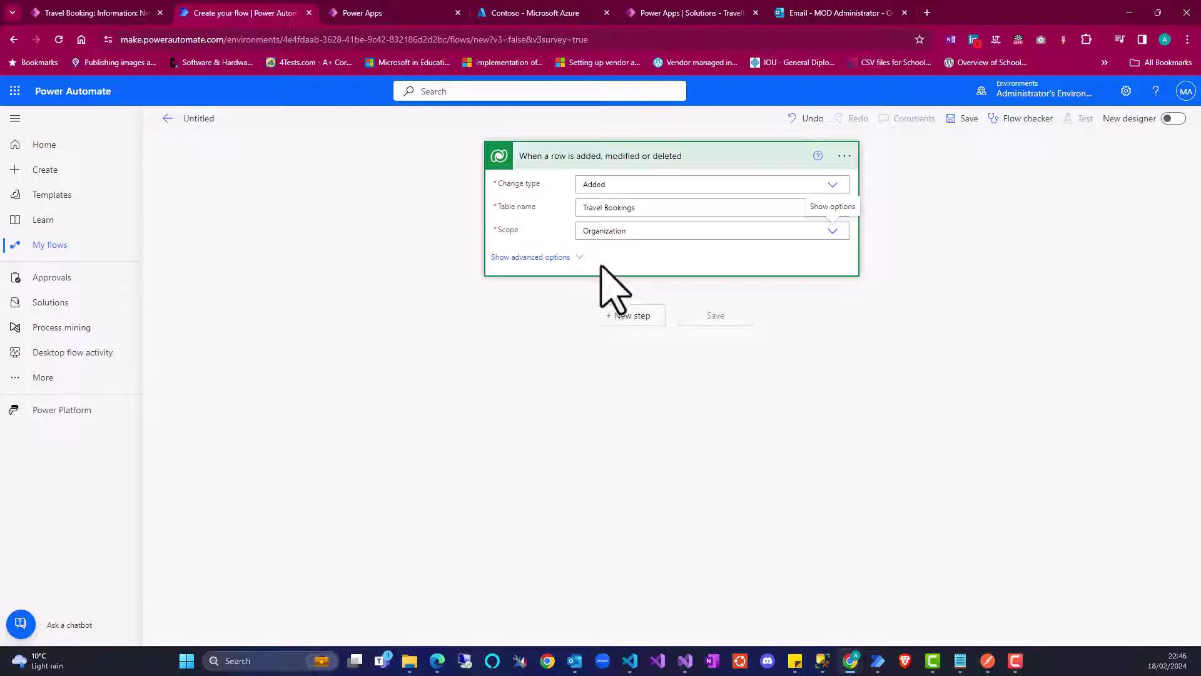
Add an HTTP action after the Dataverse trigger with method POST, ready for the URI
click(626, 316)
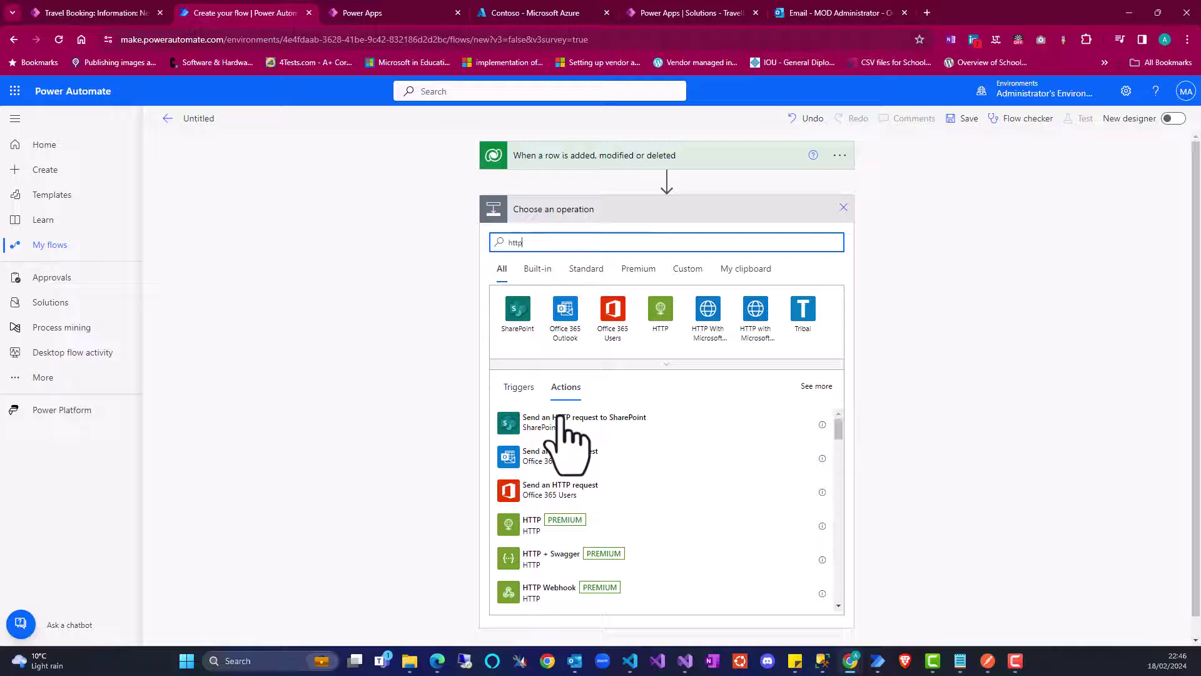
click(546, 530)
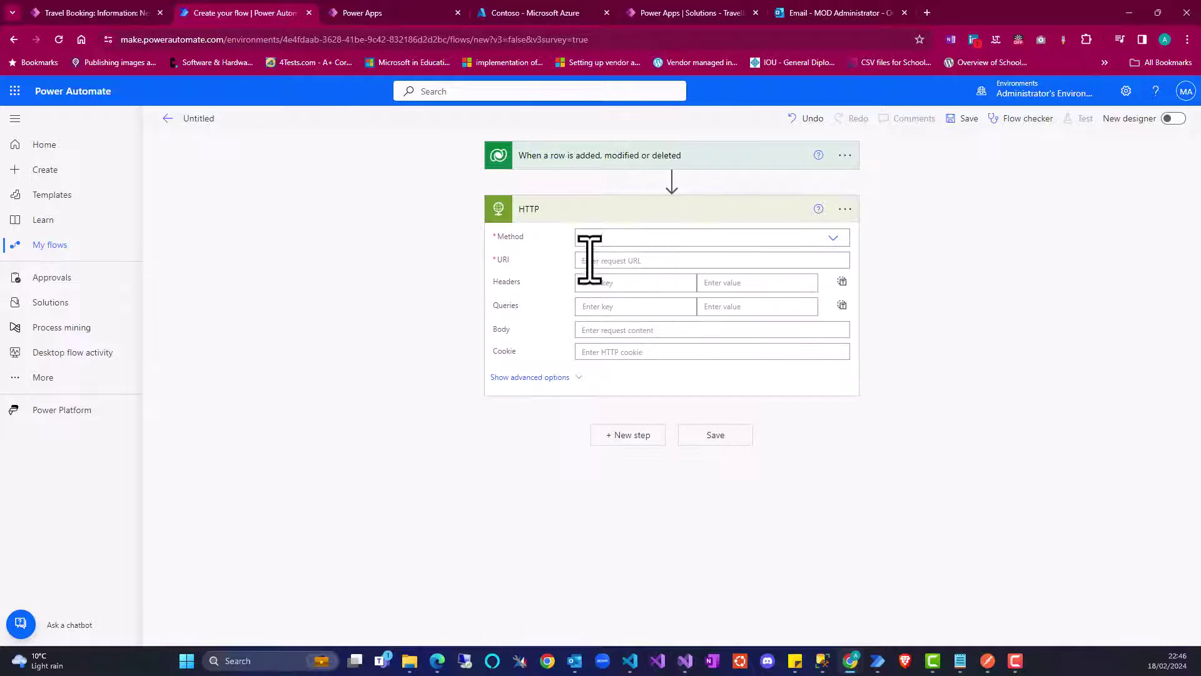
click(601, 241)
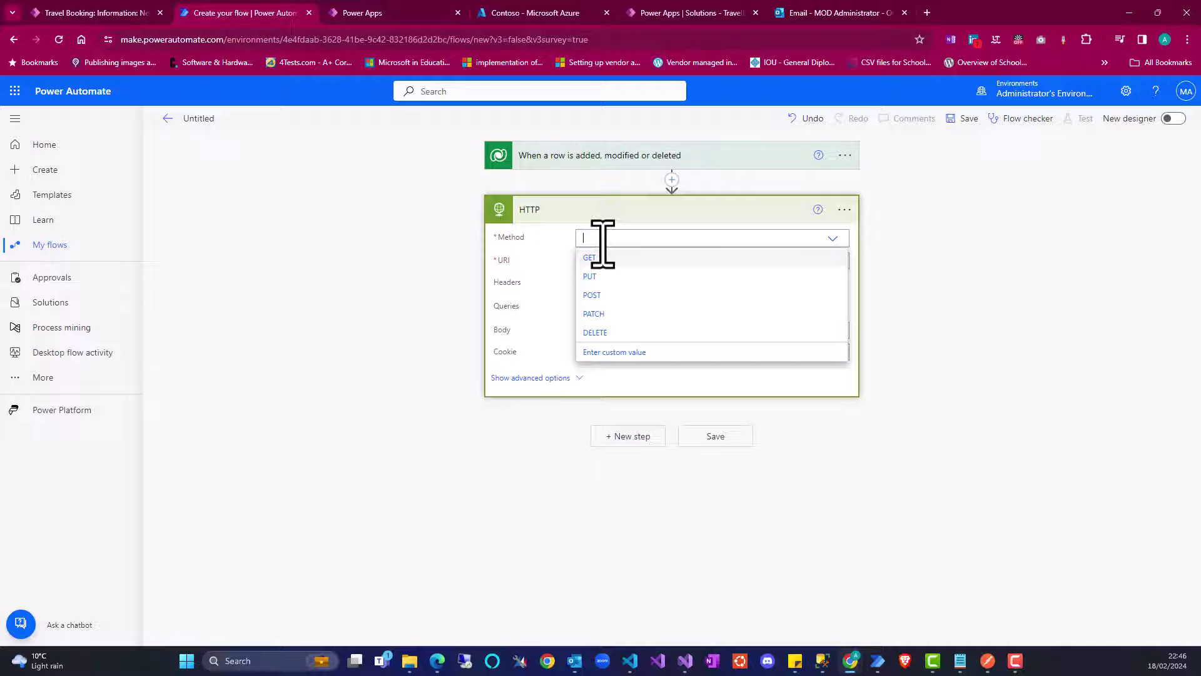
click(600, 295)
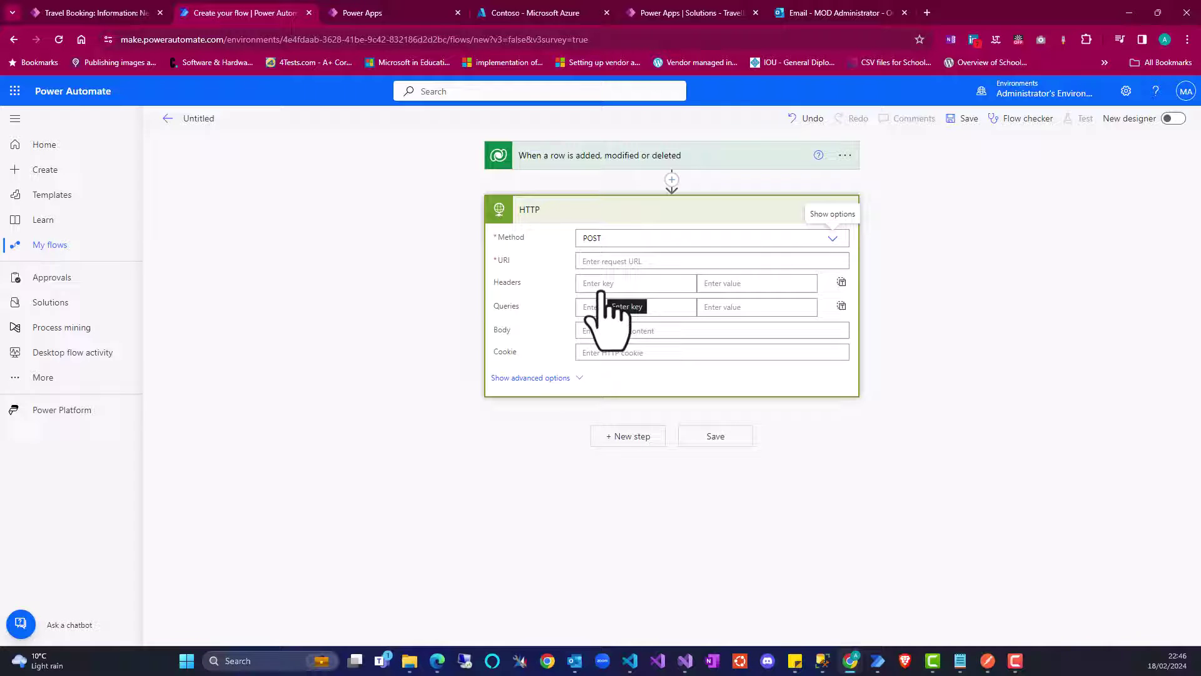
click(616, 261)
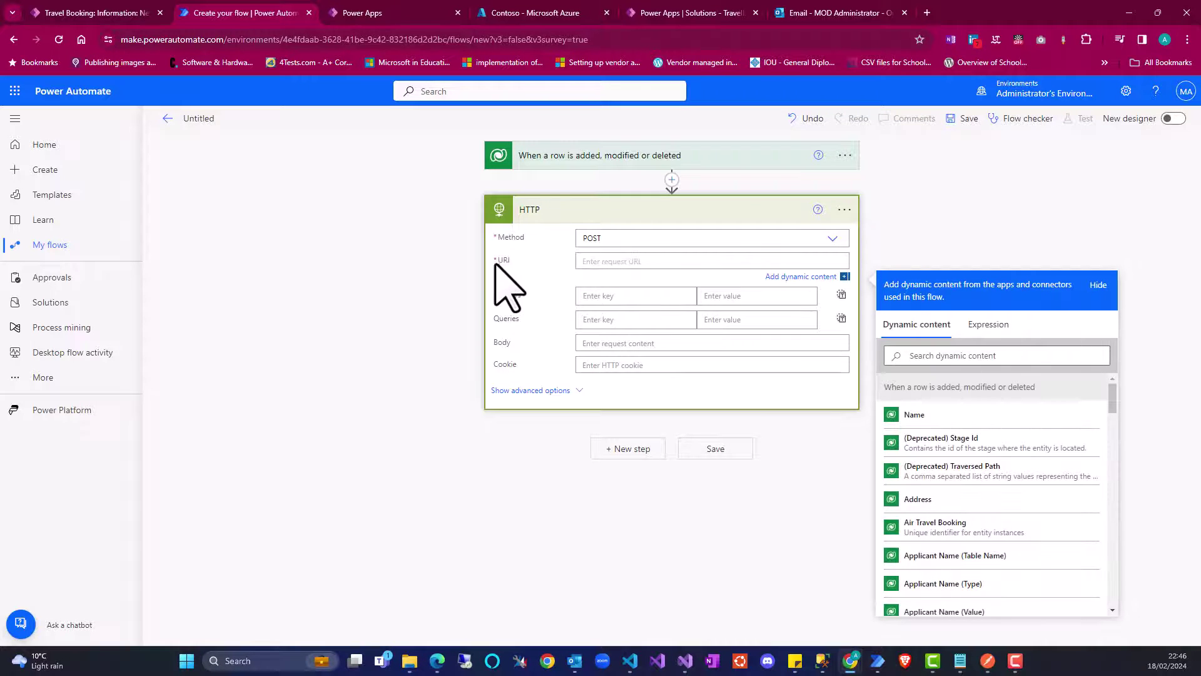
drag(494, 260, 527, 276)
Paste the logic.azure.com trigger URL from Notepad into the HTTP action's URI
click(961, 660)
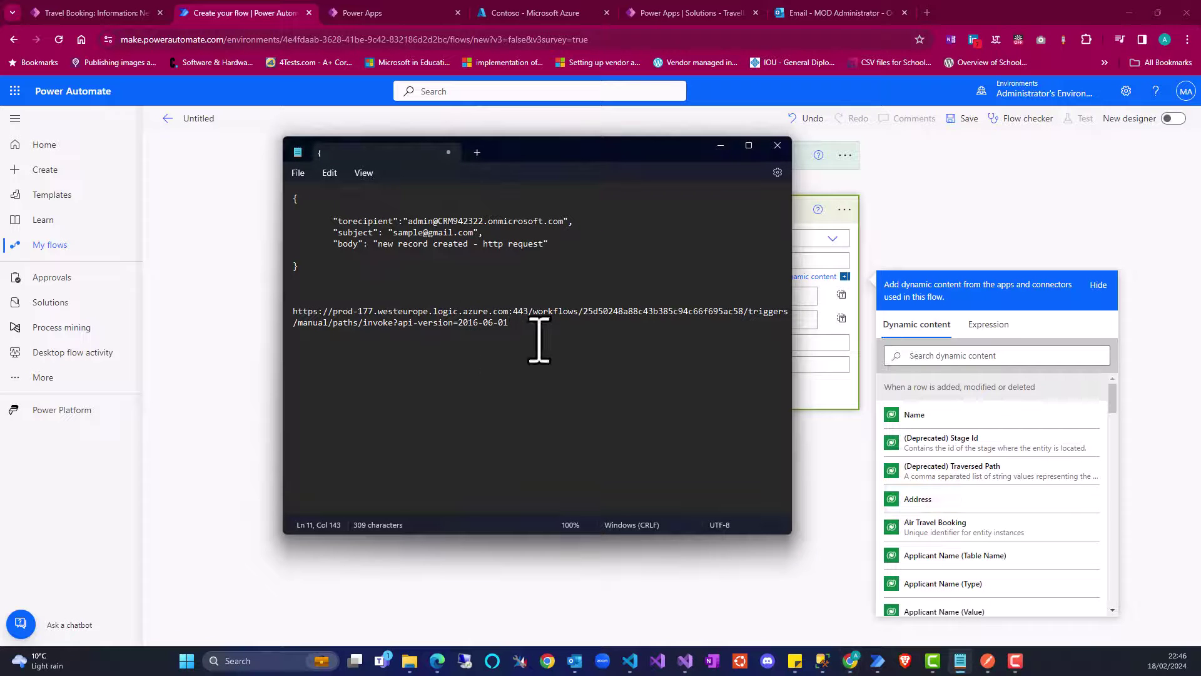
drag(539, 340, 255, 315)
key(ctrl+c)
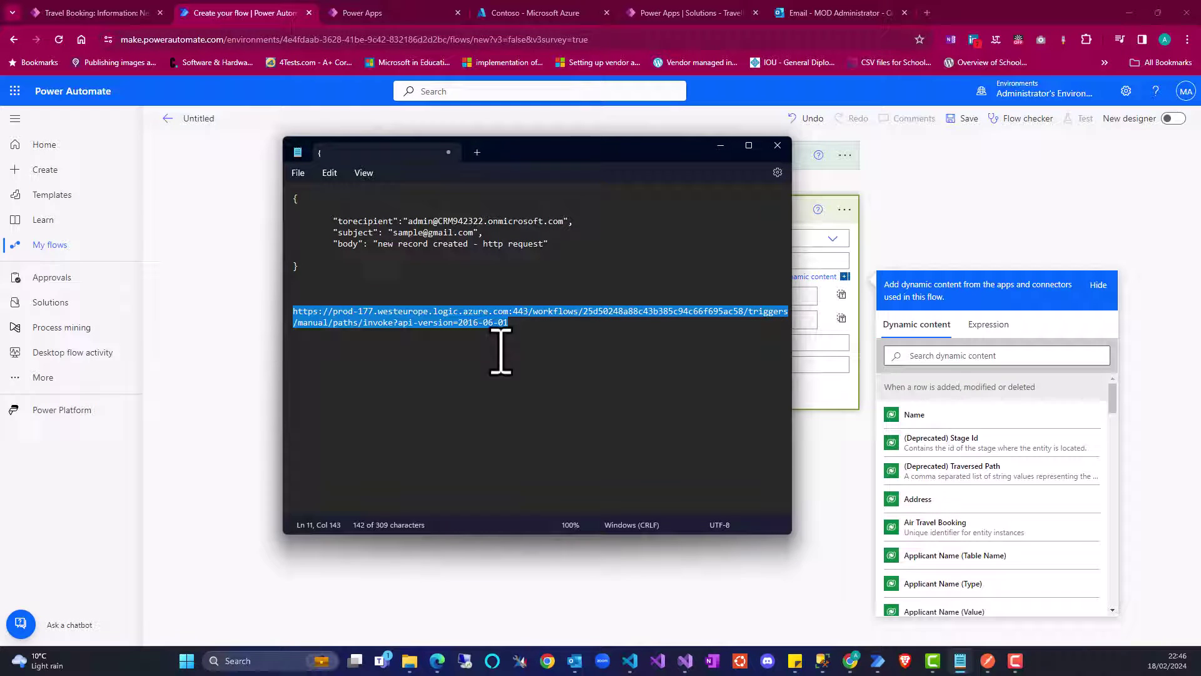
click(721, 145)
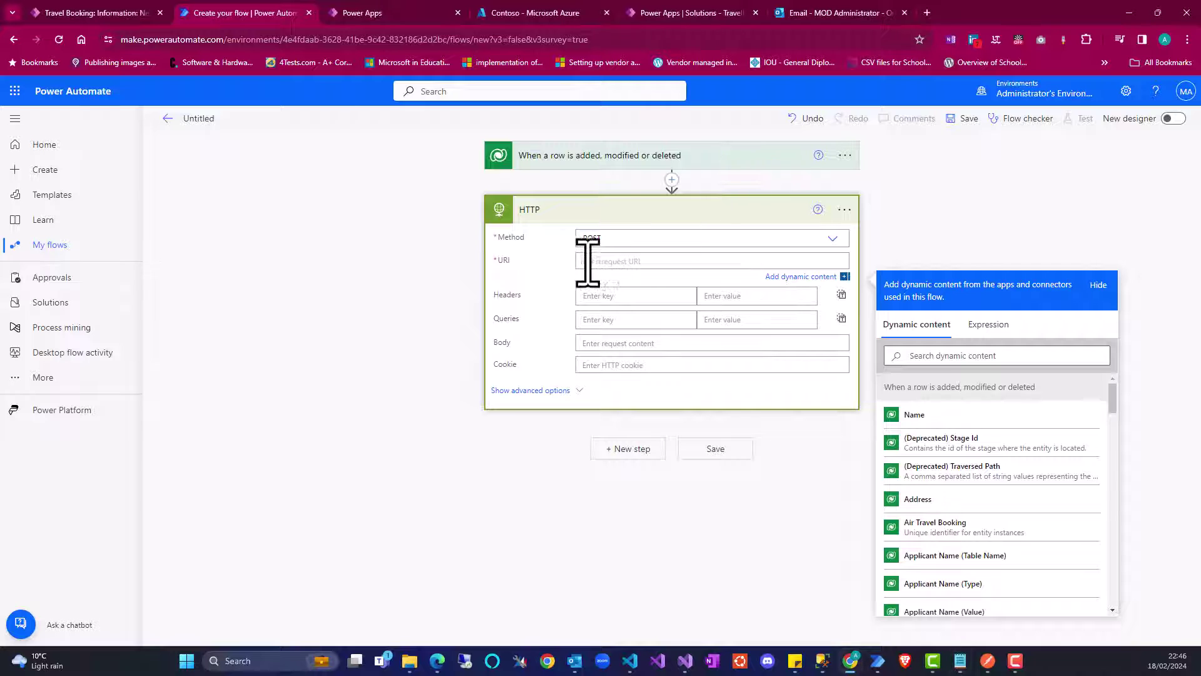
key(ctrl+v)
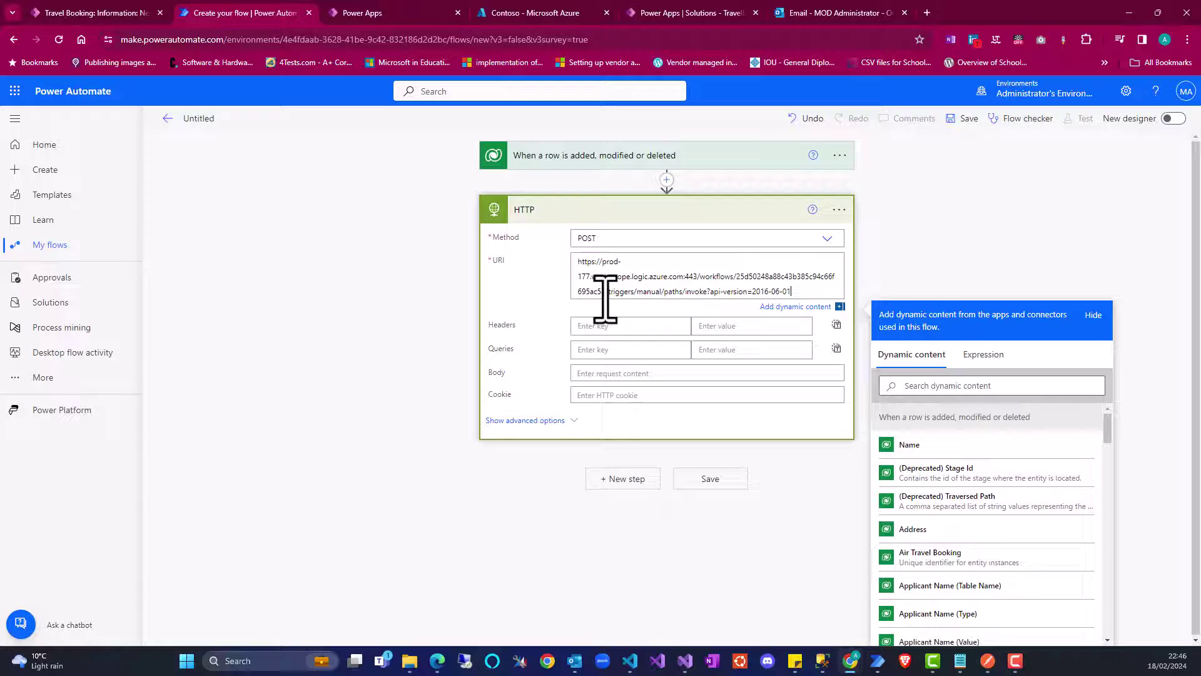
click(595, 373)
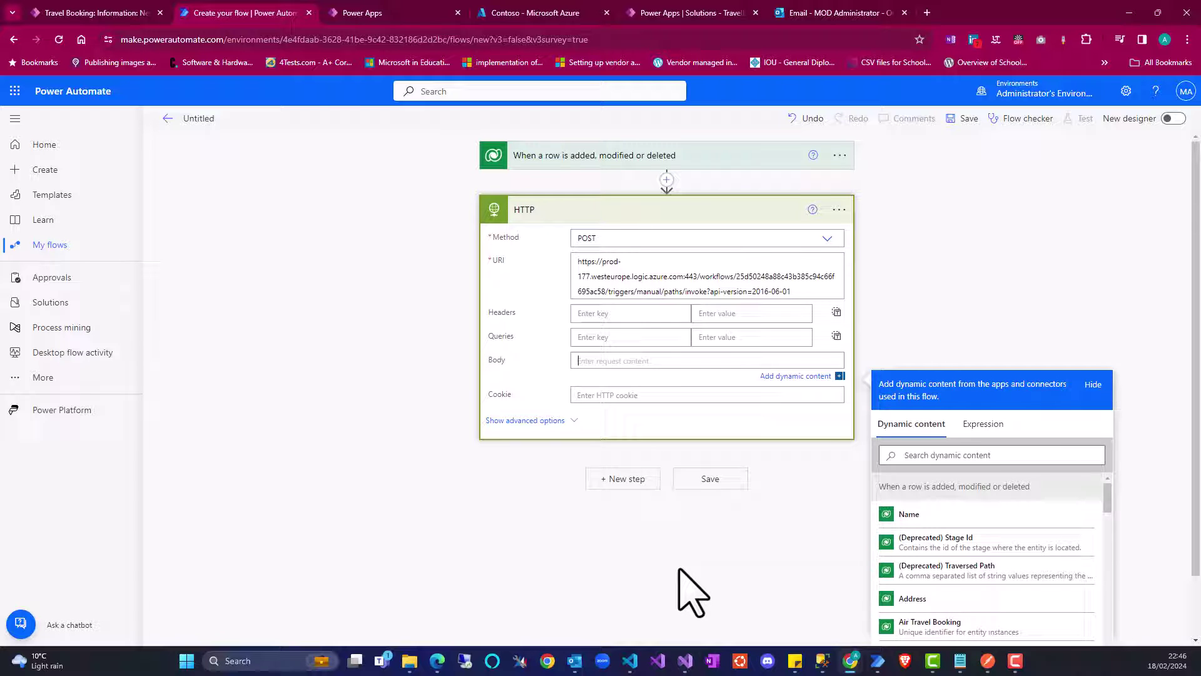
click(960, 660)
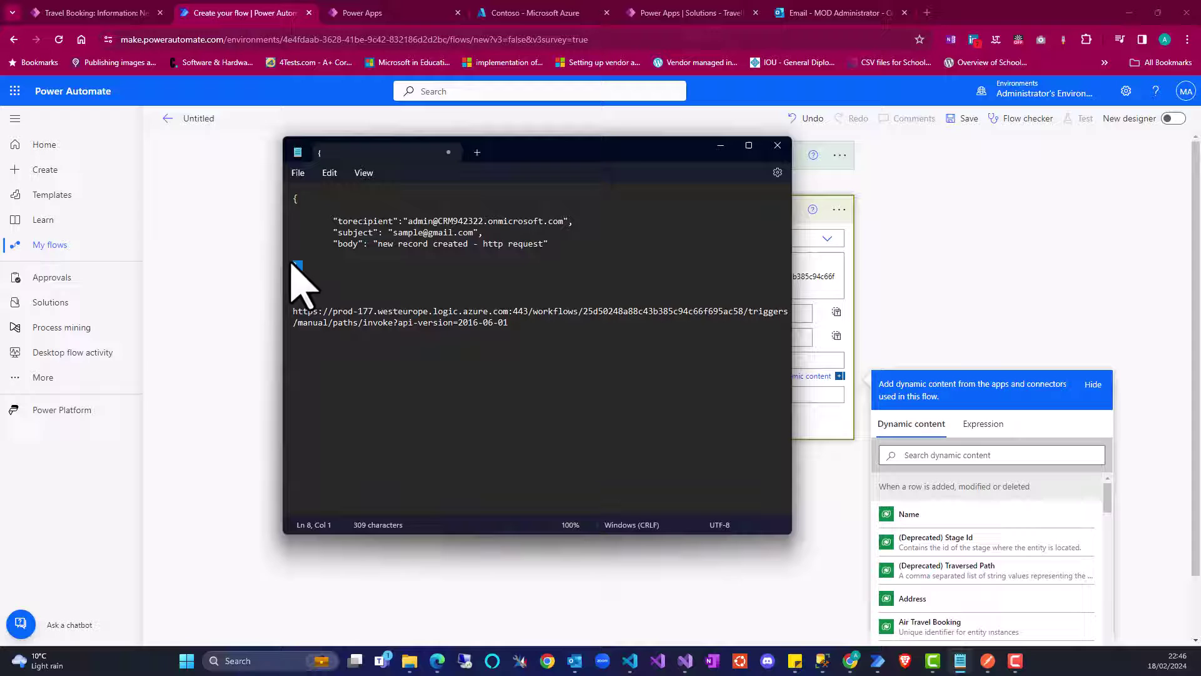
drag(296, 278, 268, 199)
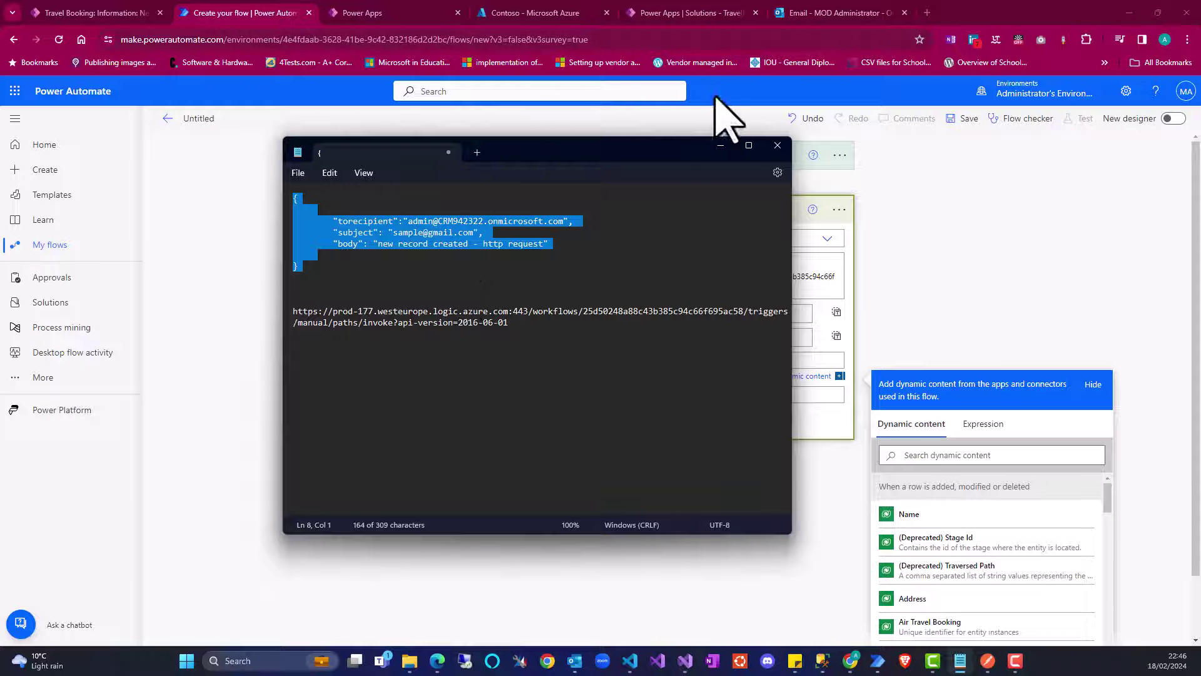
click(720, 145)
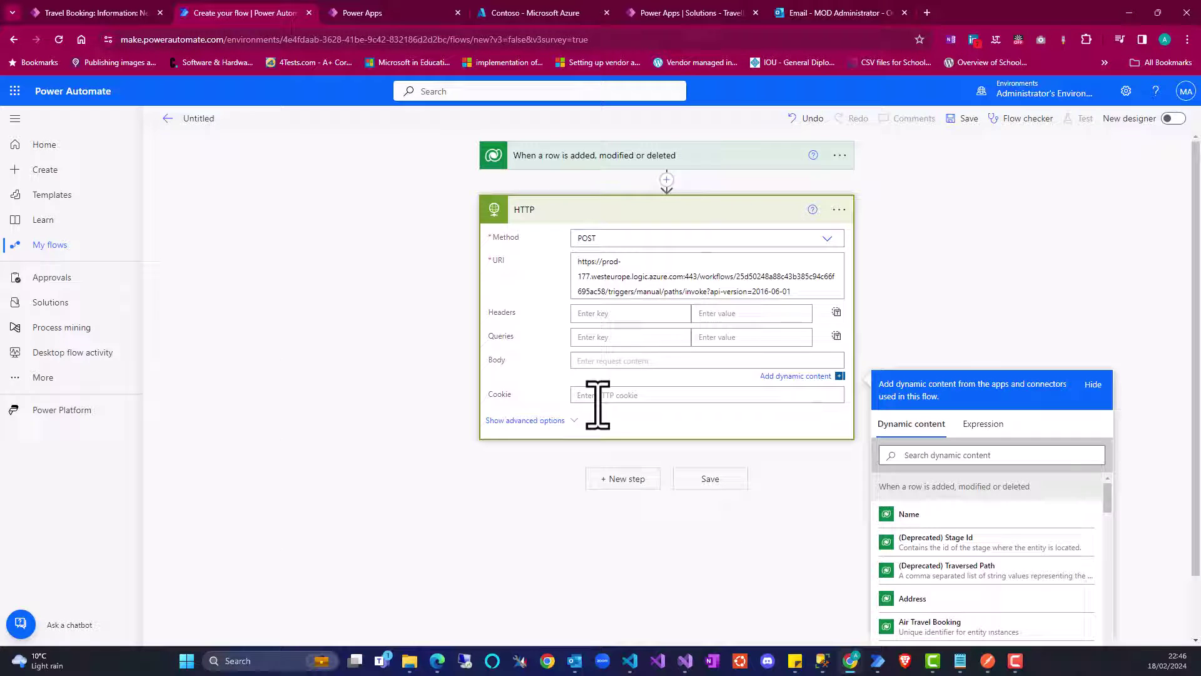
click(611, 366)
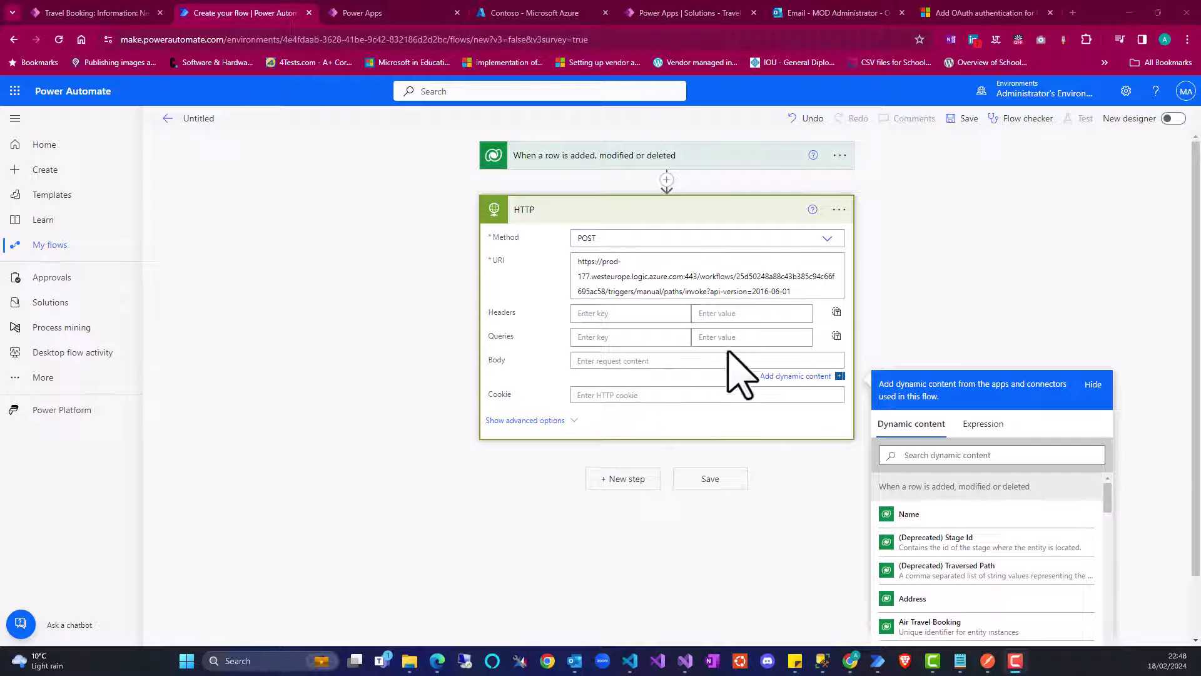
Change the Notepad JSON subject to 'Book request' and select the whole JSON block
click(962, 661)
click(500, 241)
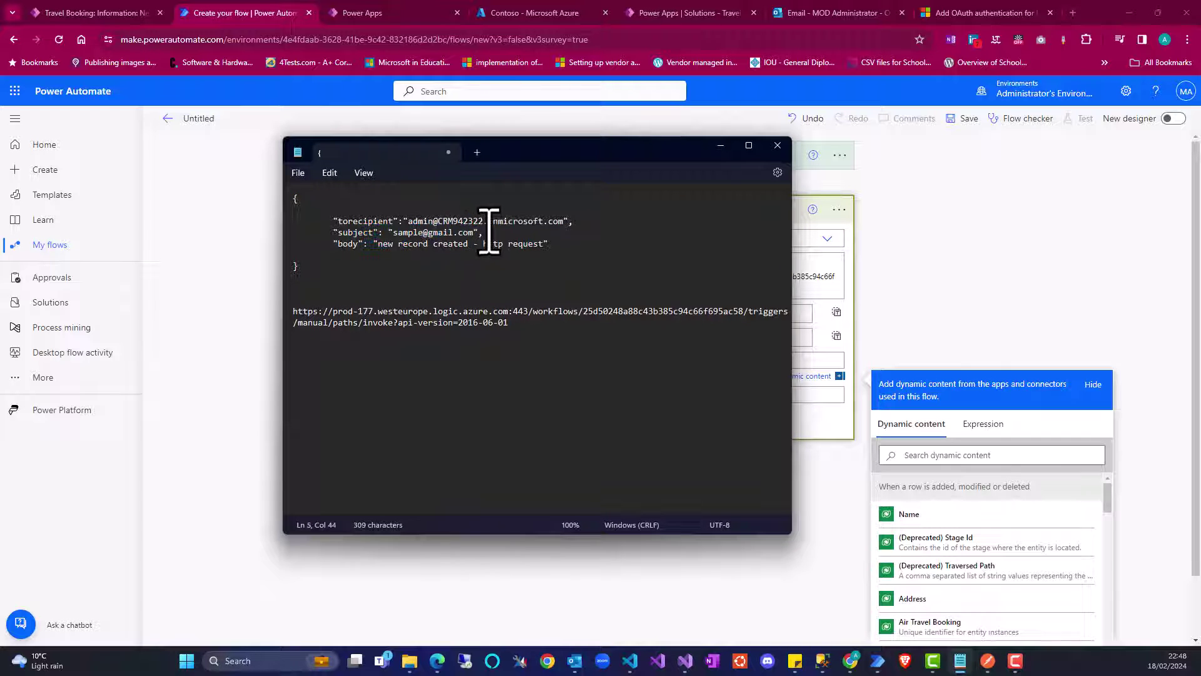
drag(478, 232, 398, 233)
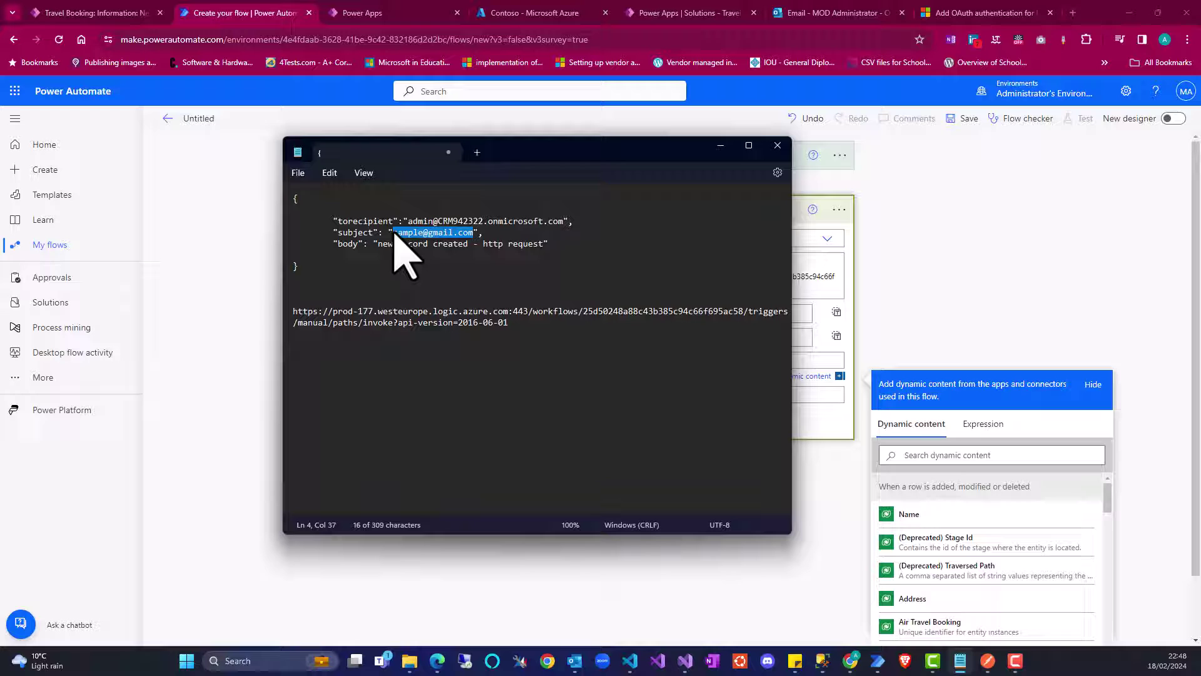
text(ne)
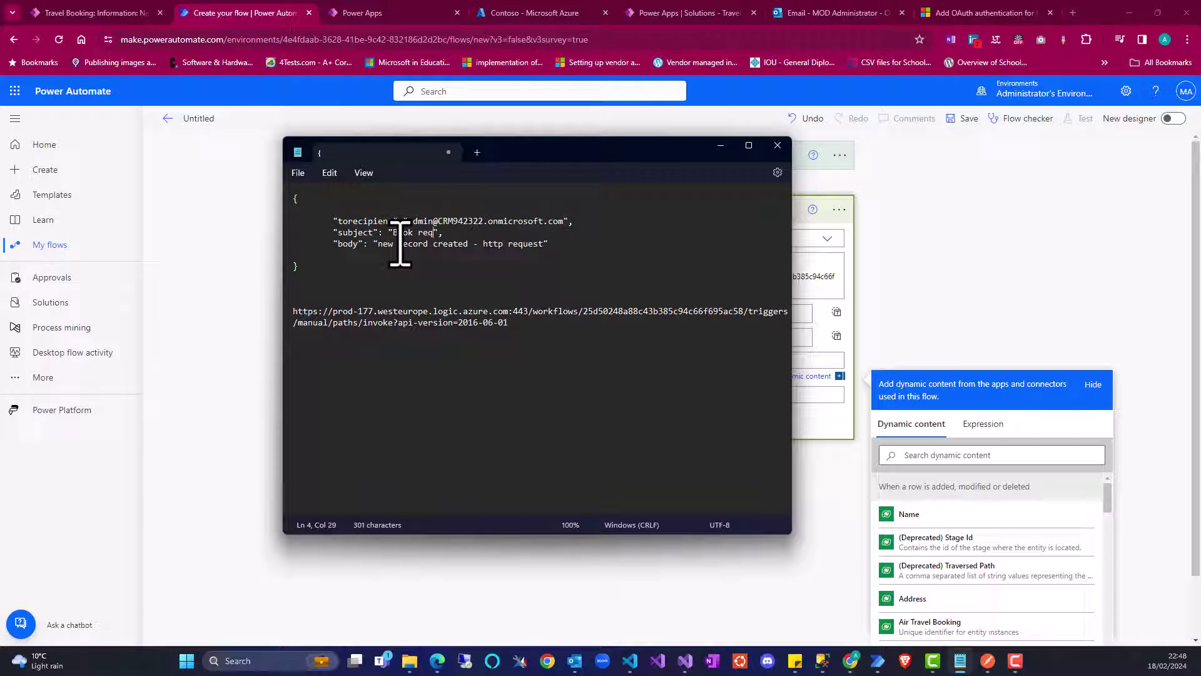
click(483, 245)
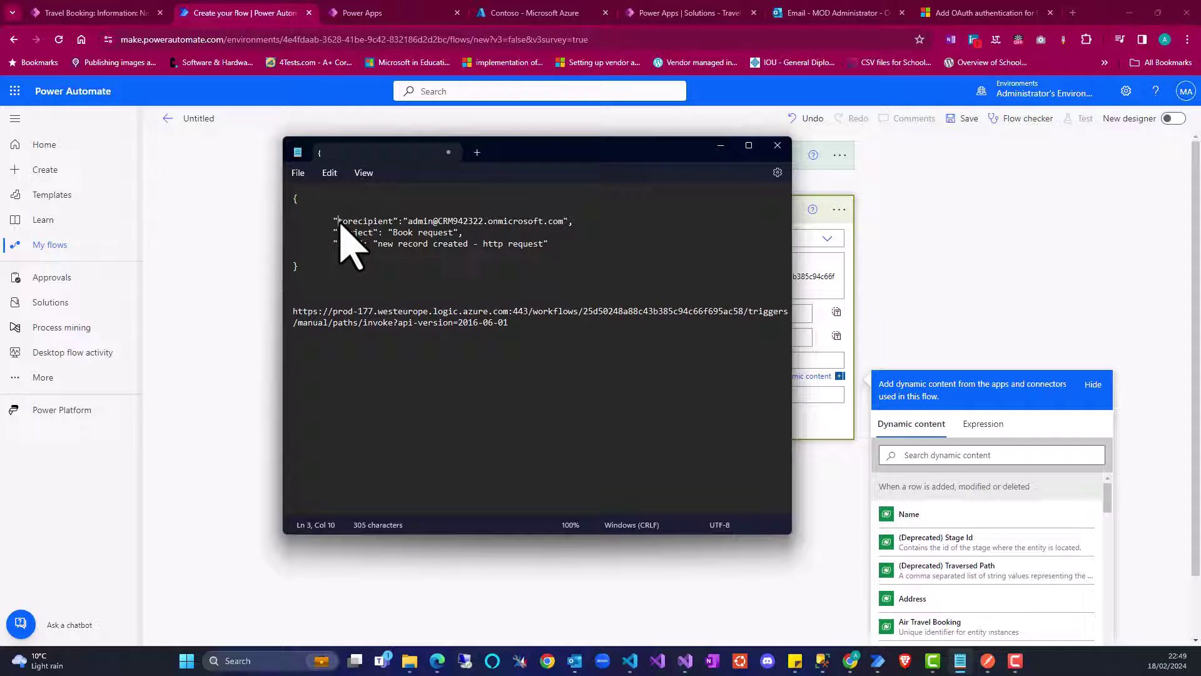
drag(312, 277, 260, 202)
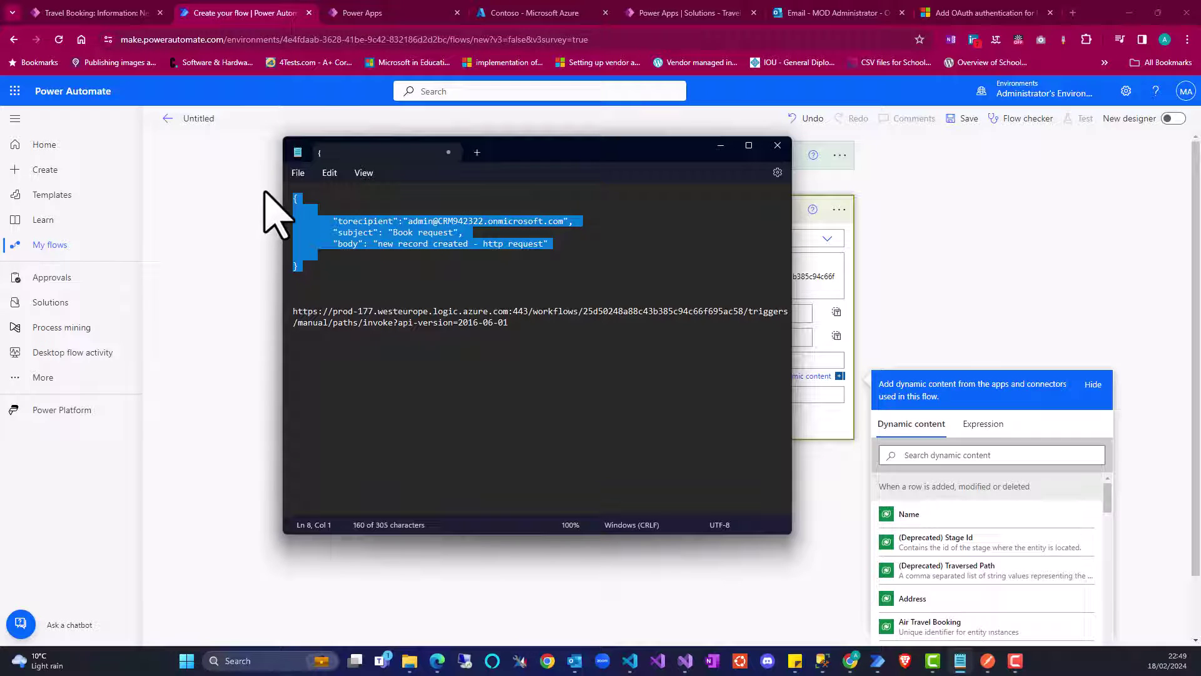
click(720, 145)
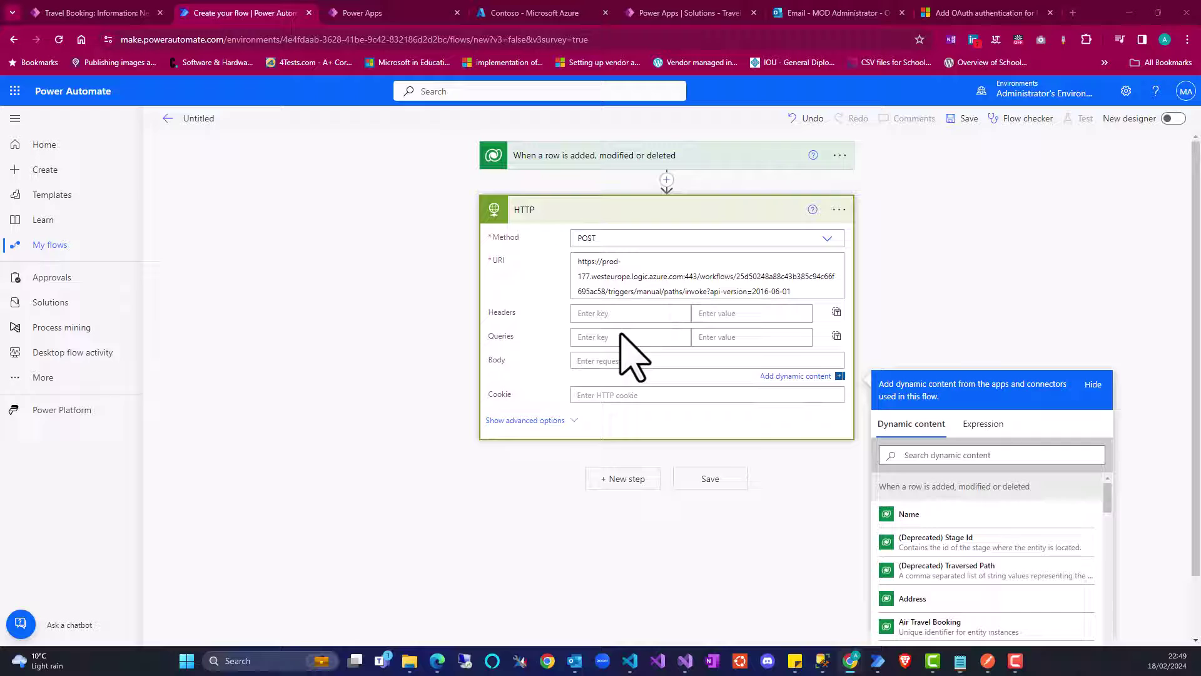
Paste the Book request JSON into the HTTP action's Body and remove its blank lines
click(591, 363)
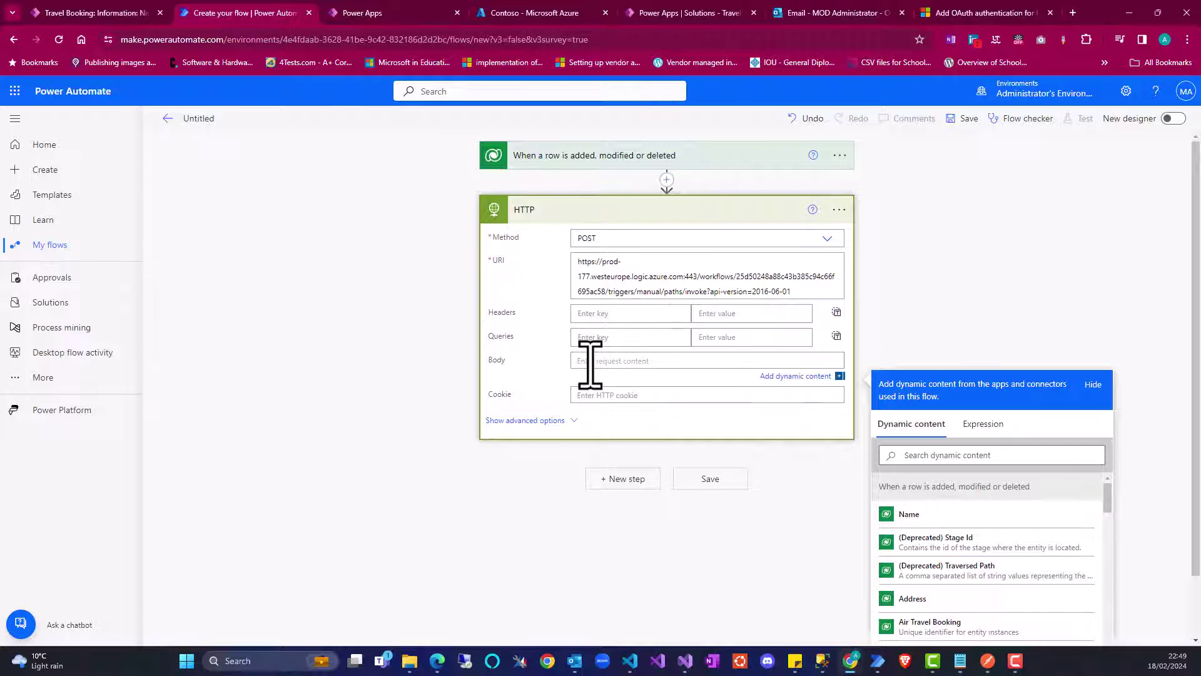
key(ctrl+v)
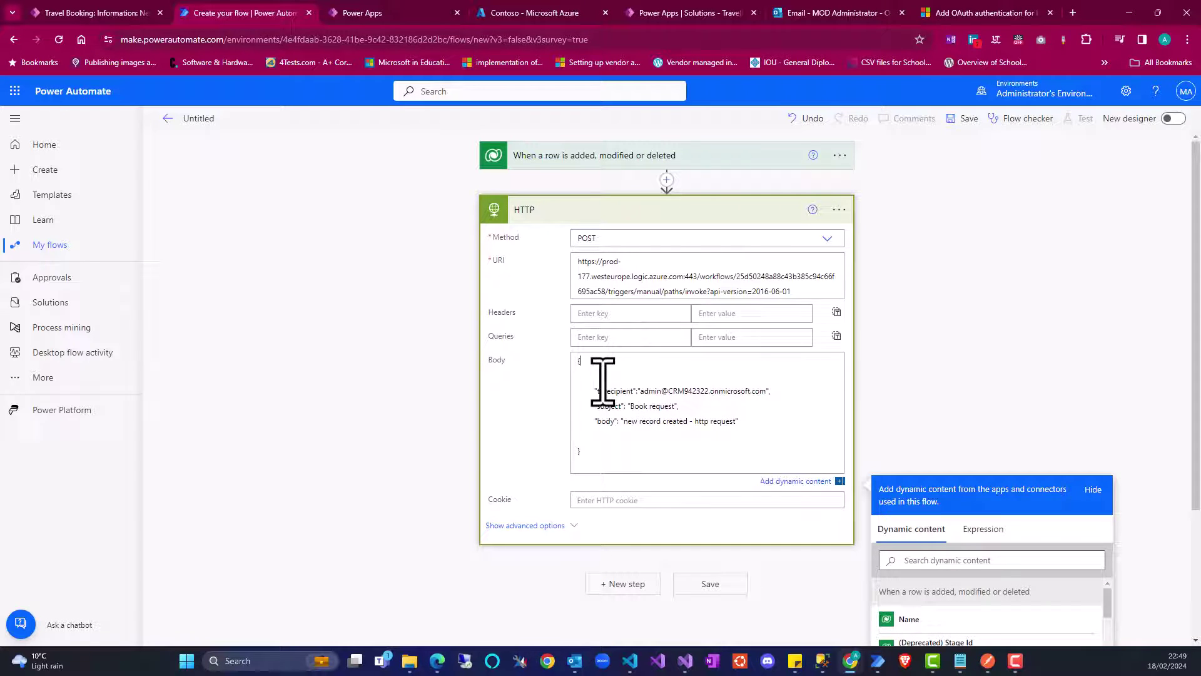
key(Down)
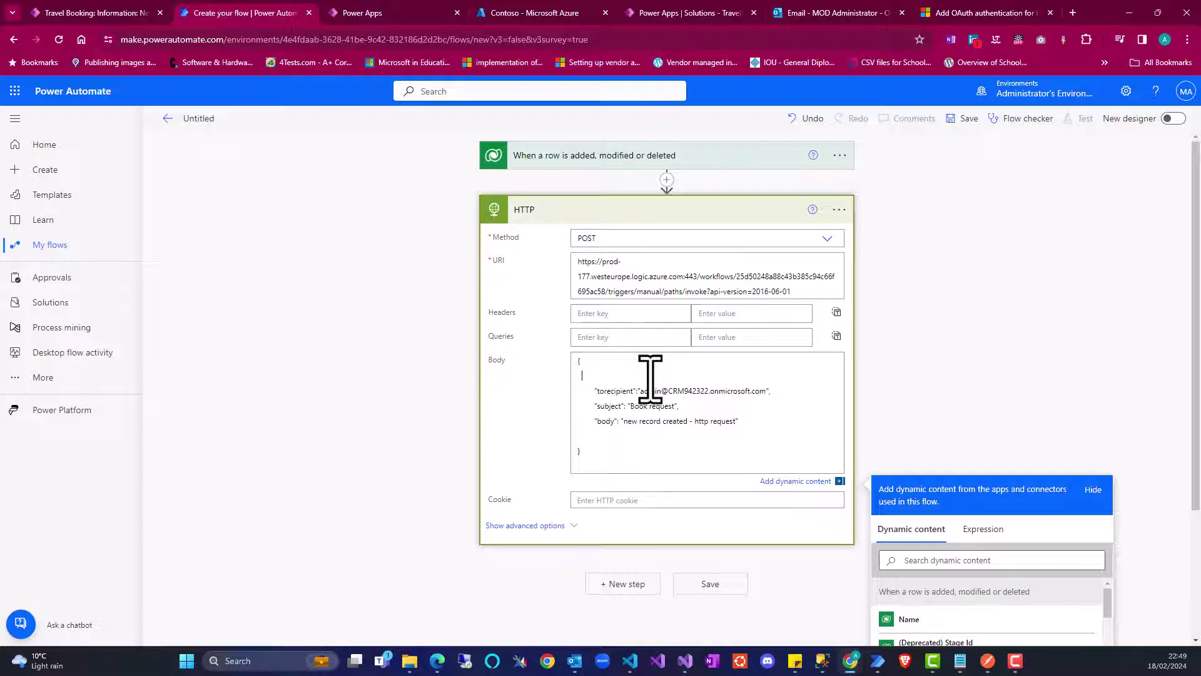
key(BackSpace)
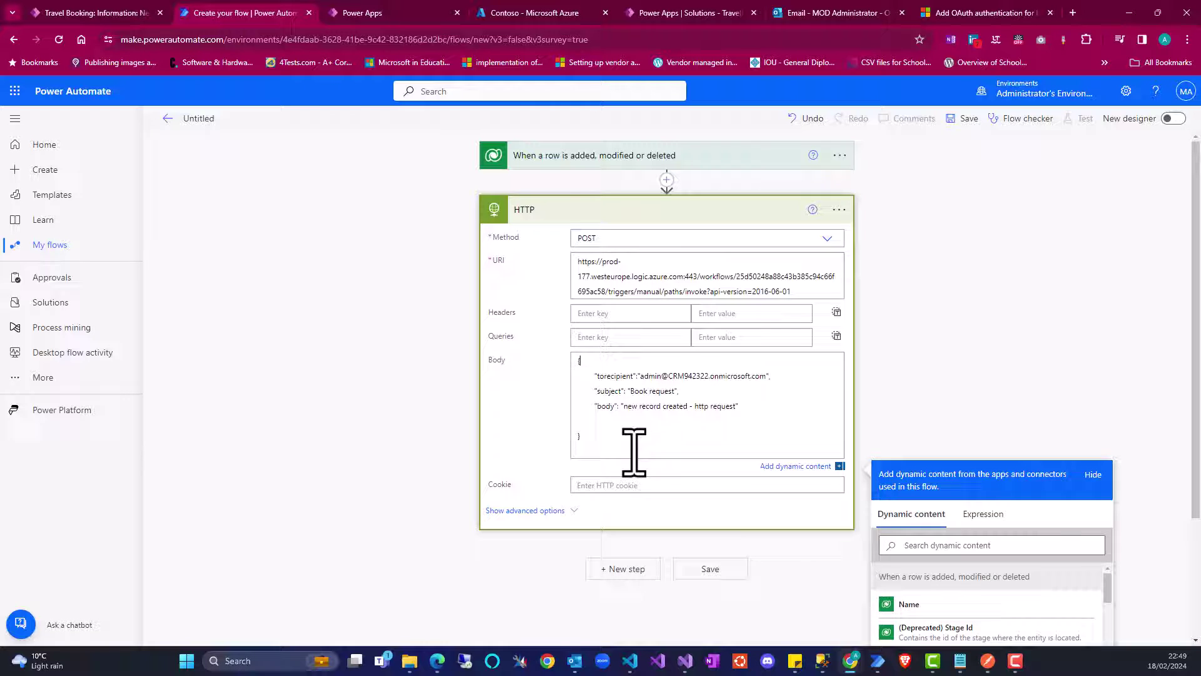
double_click(599, 421)
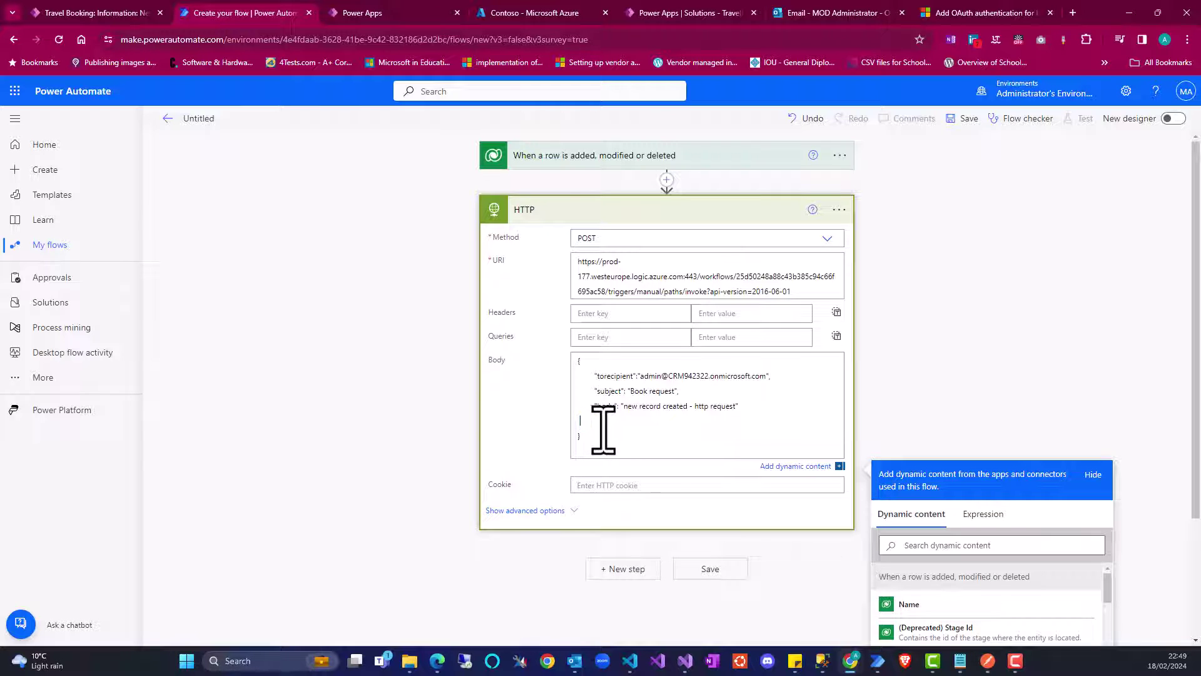
key(BackSpace)
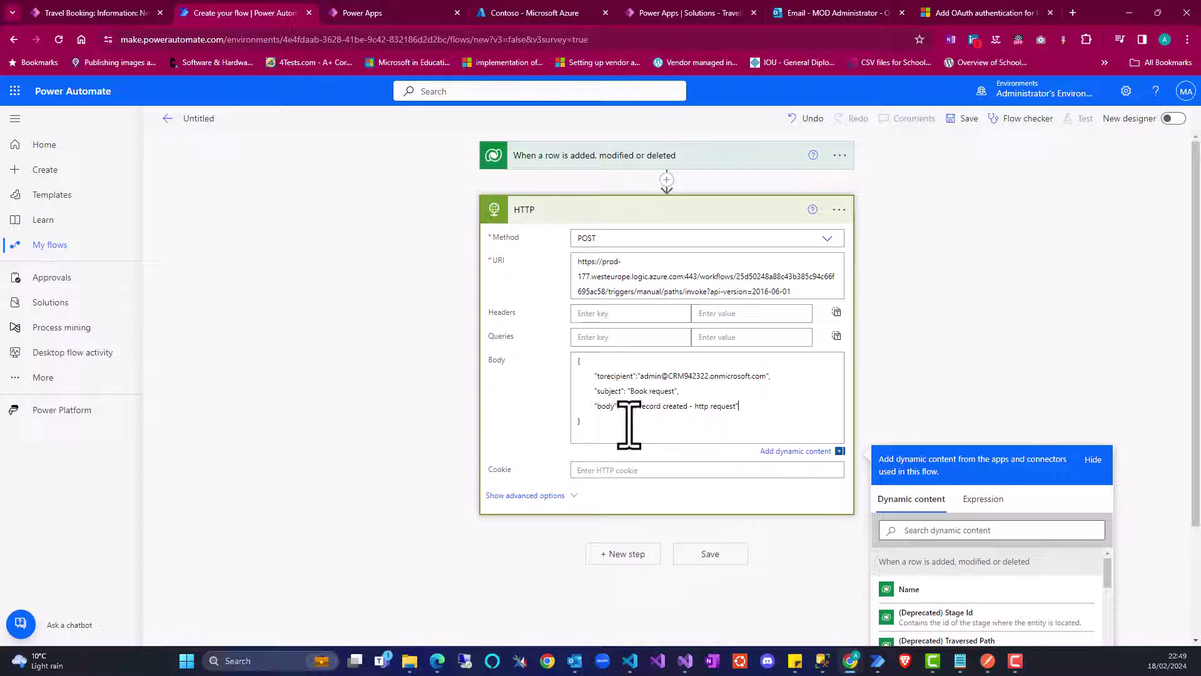
Show the HTTP action's advanced options and bring up the Authentication type list
scroll(717, 463, down, 1)
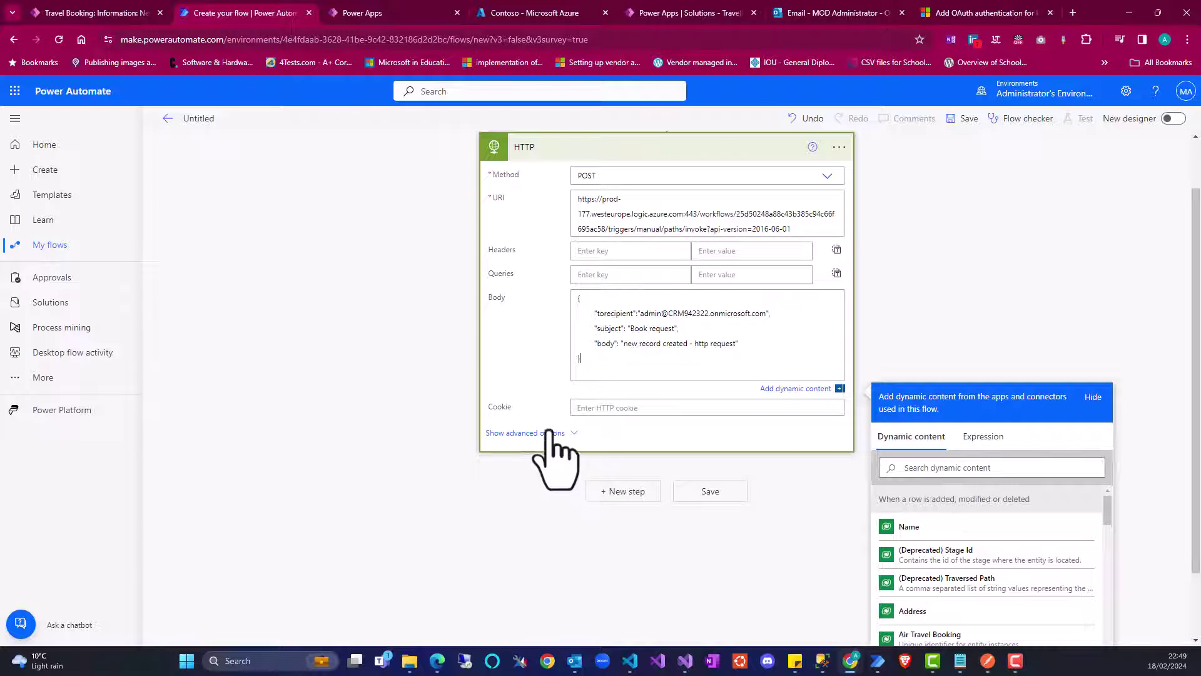
click(553, 433)
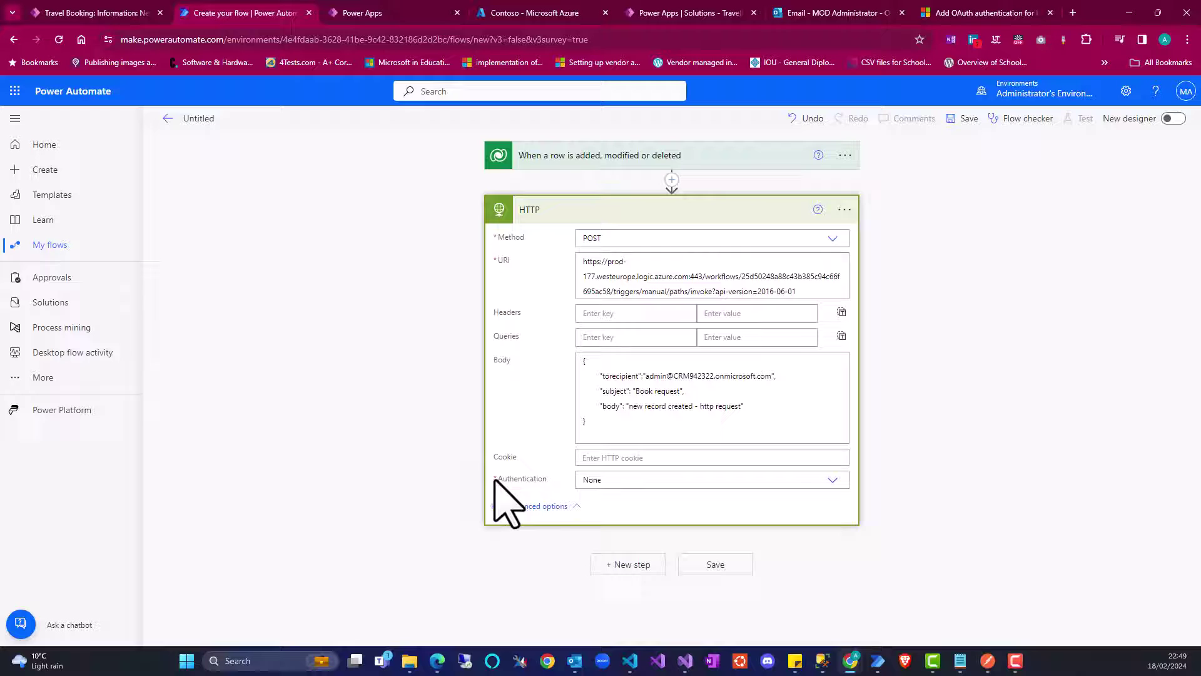
drag(494, 481, 556, 479)
click(833, 480)
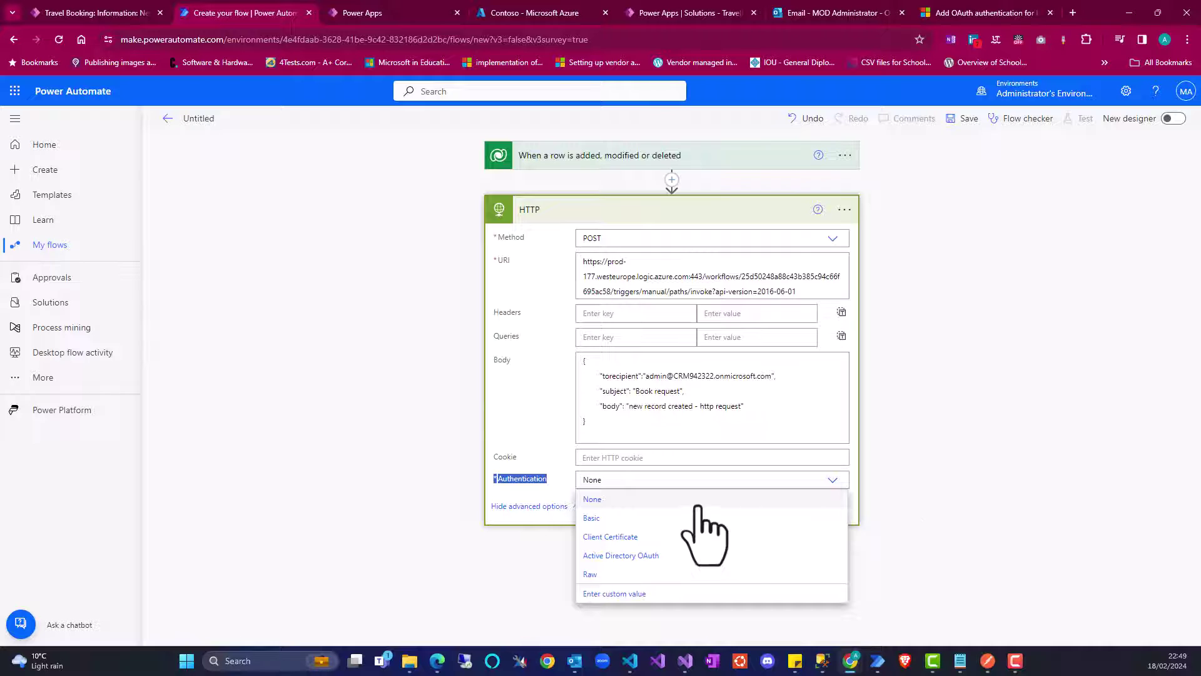
Set the HTTP authentication to Active Directory OAuth, revealing the Tenant field
click(626, 556)
scroll(643, 571, down, 1)
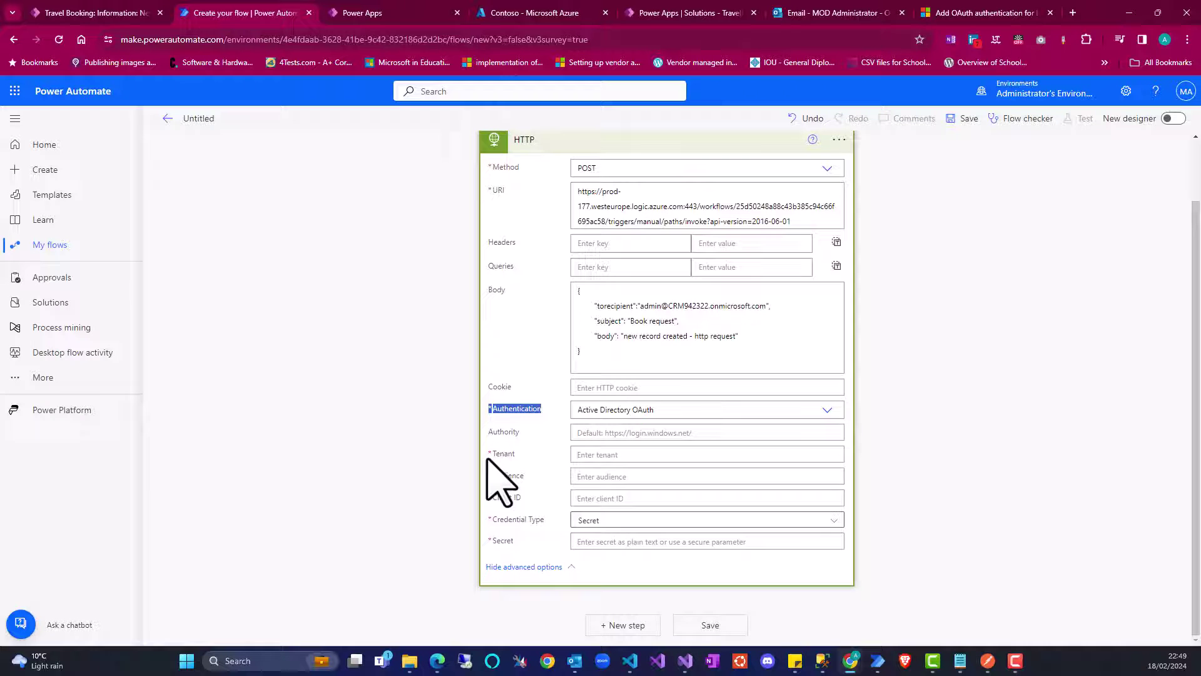
drag(489, 458, 511, 459)
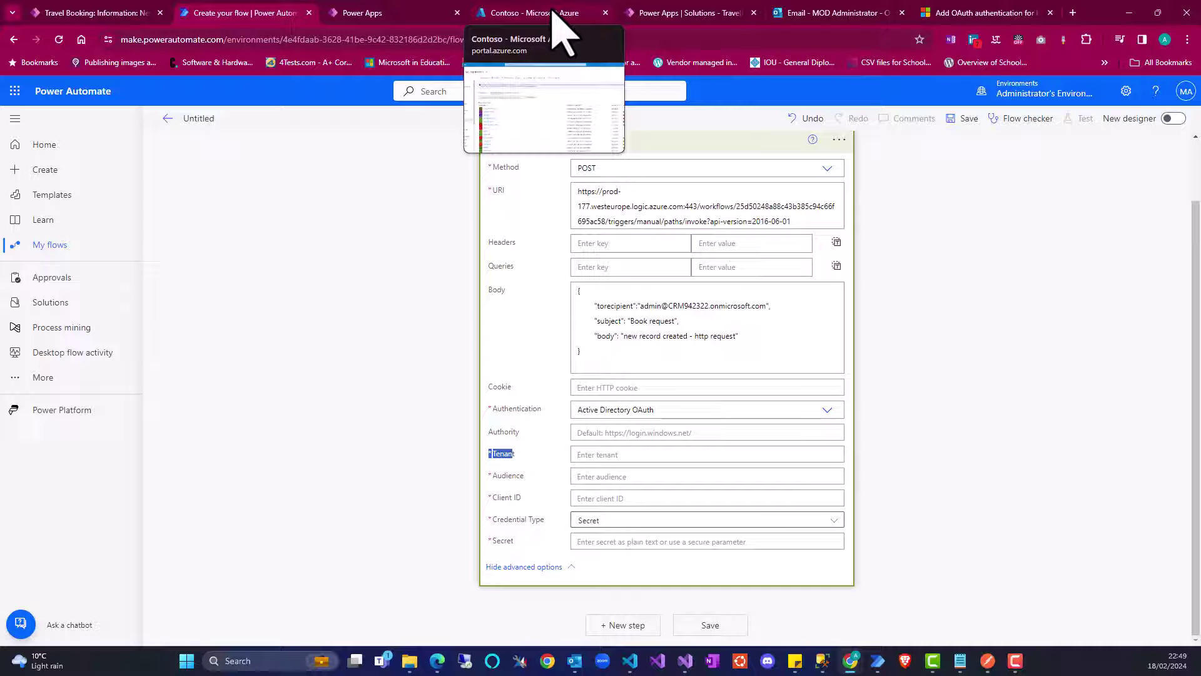
In Azure App registrations, register a new application named 'Flow App request'
click(521, 14)
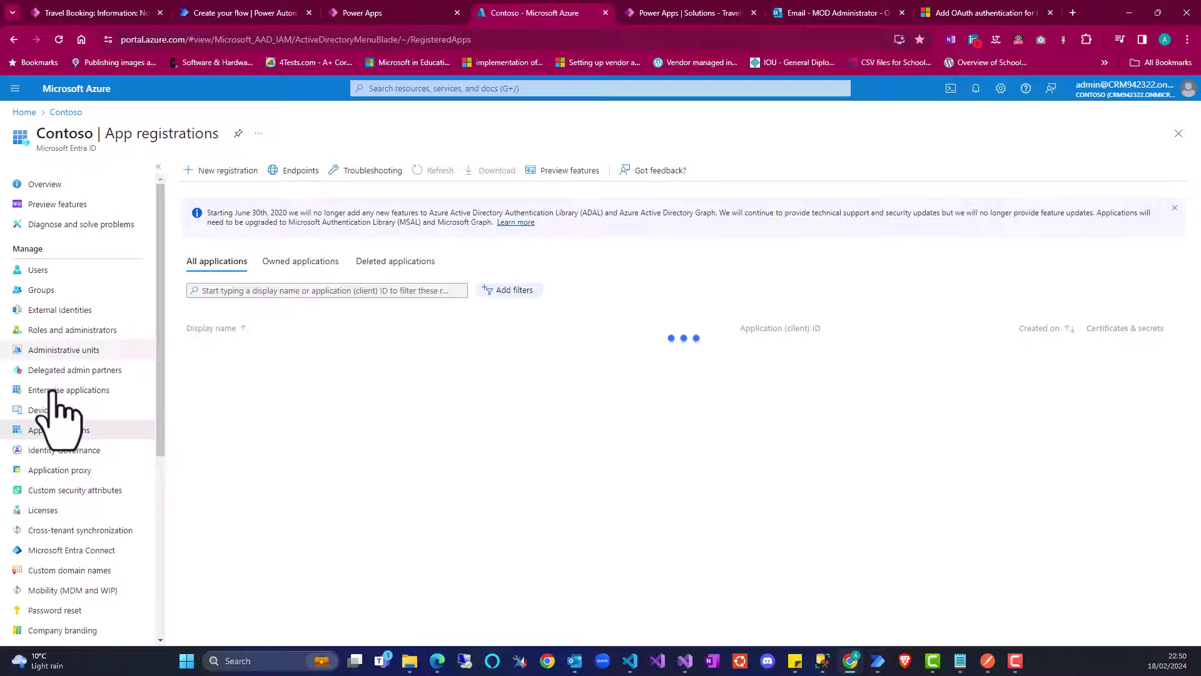
click(220, 169)
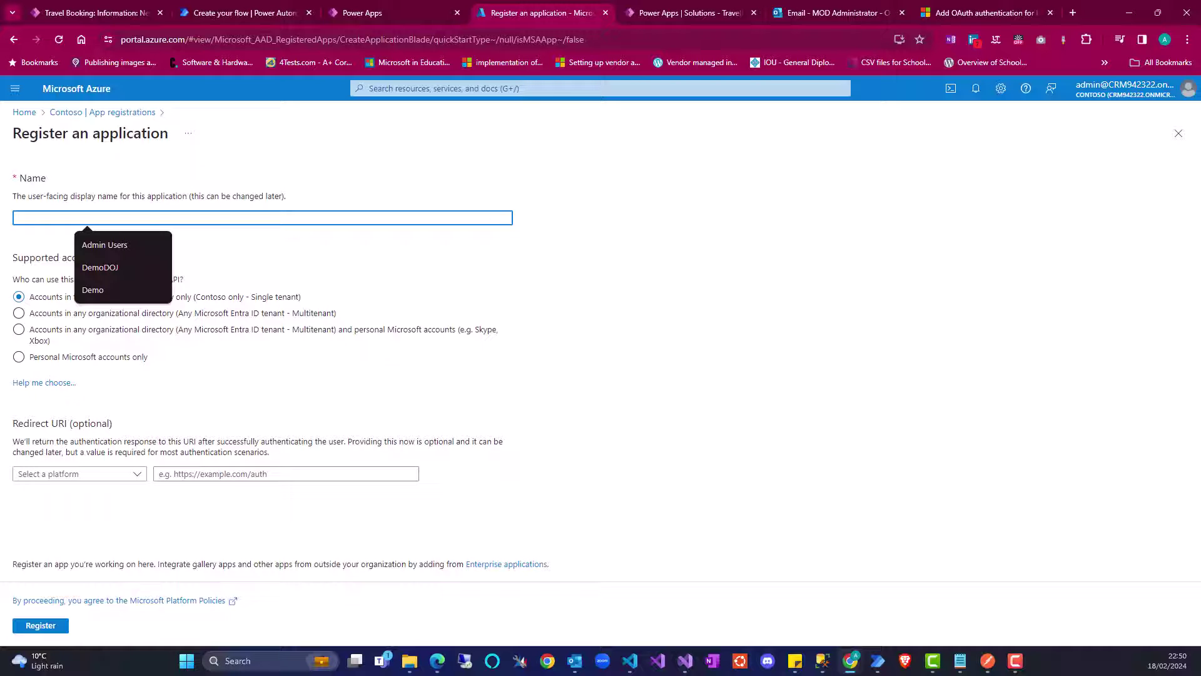
click(144, 219)
text(F)
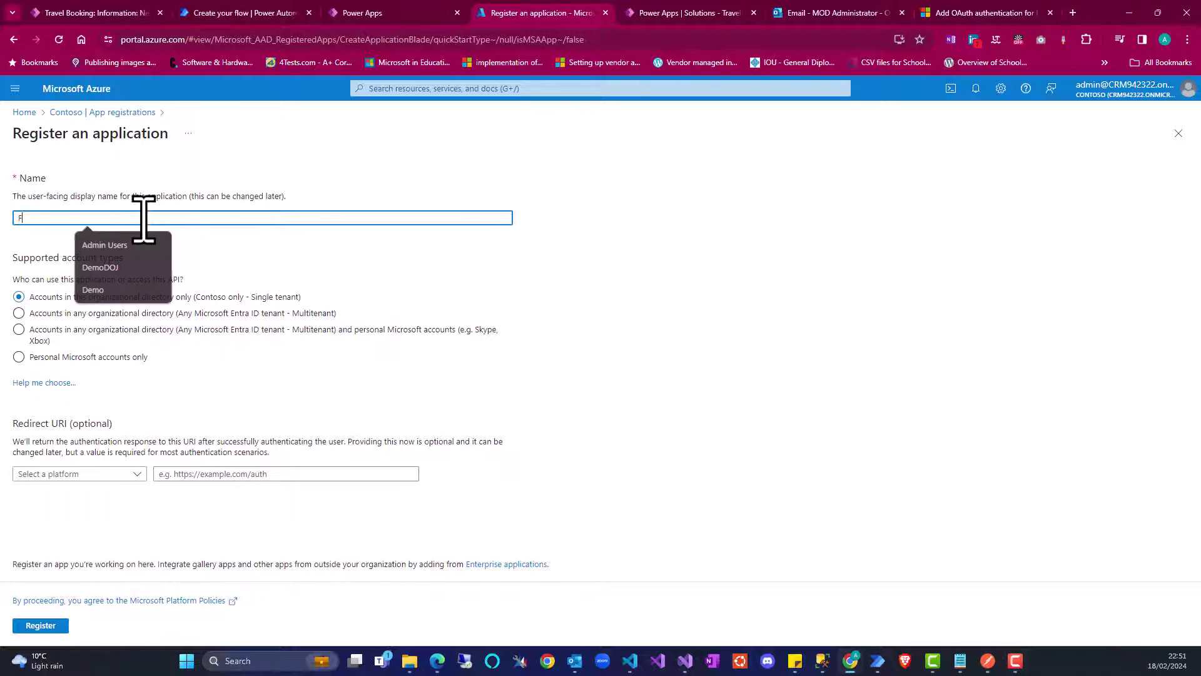
text(low App request)
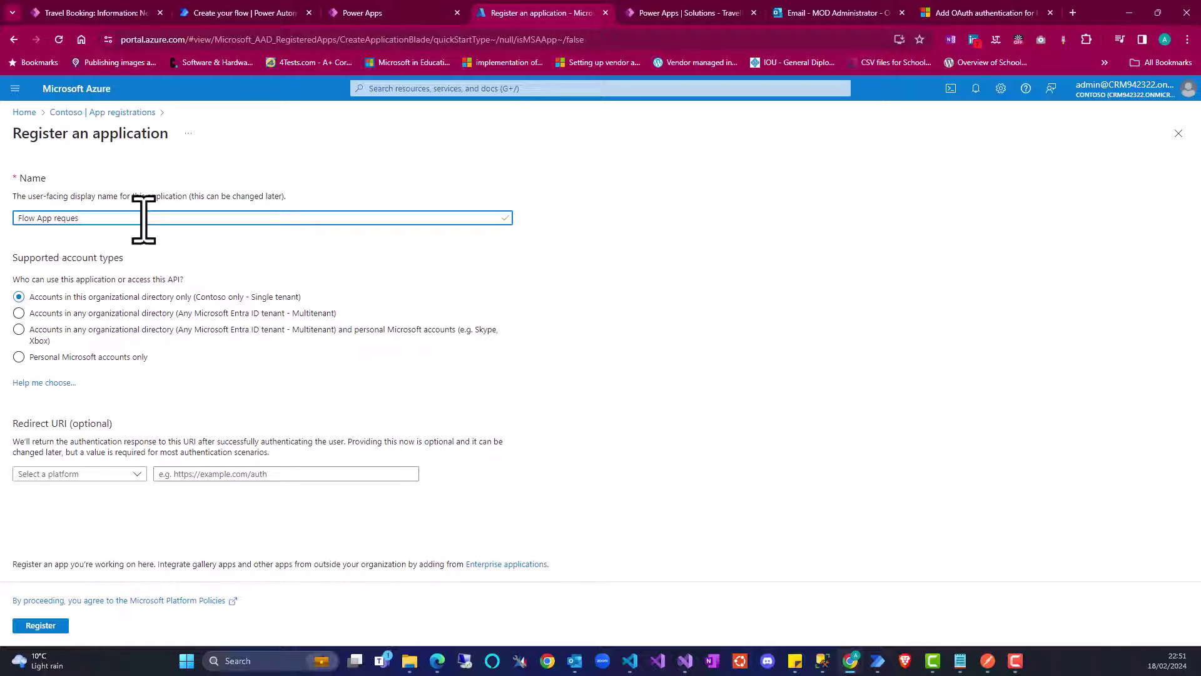
click(44, 626)
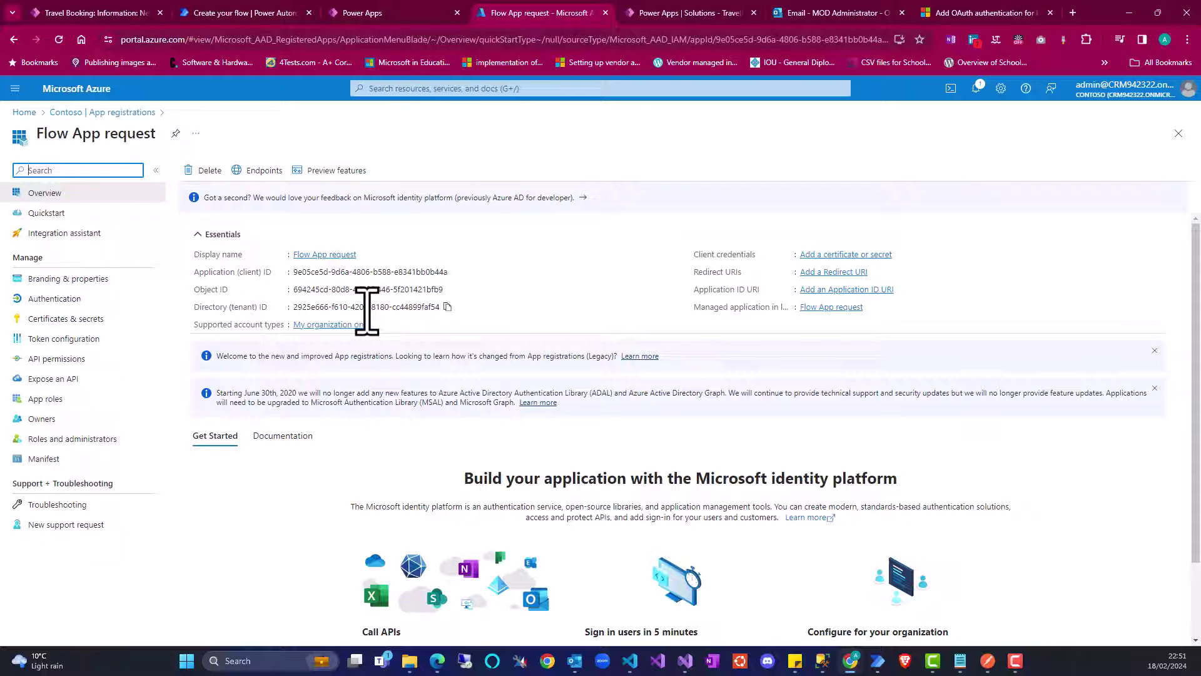
Copy the app's Directory (tenant) ID into the HTTP action's Tenant field
click(448, 306)
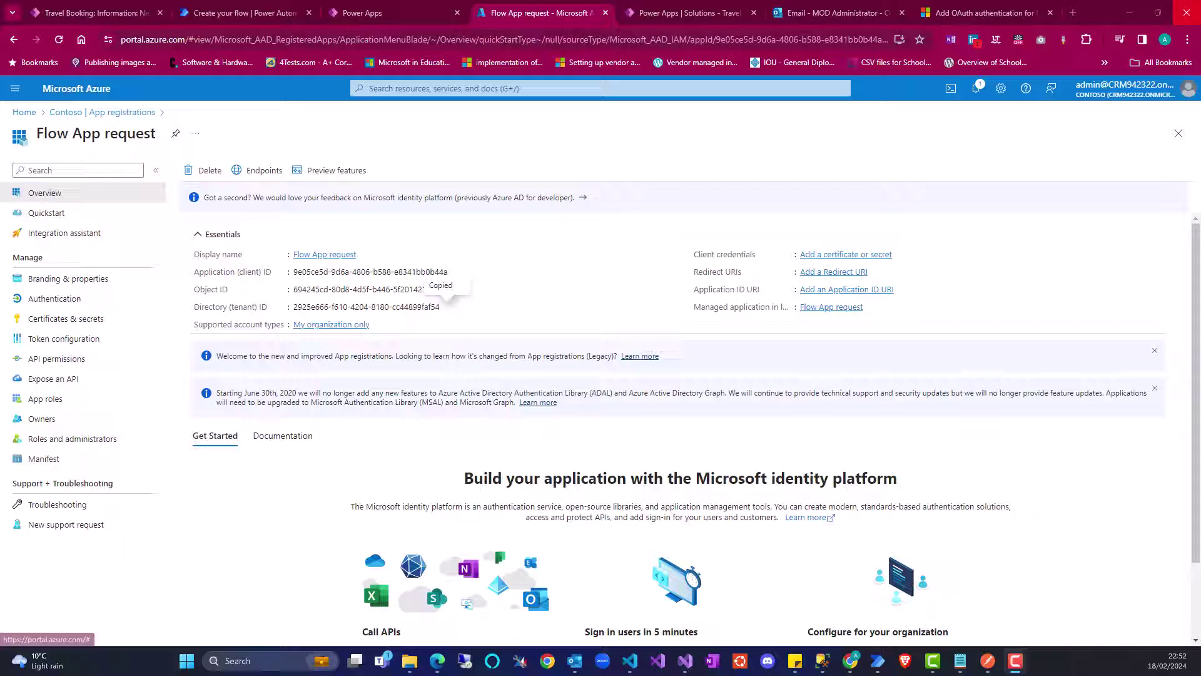
click(245, 12)
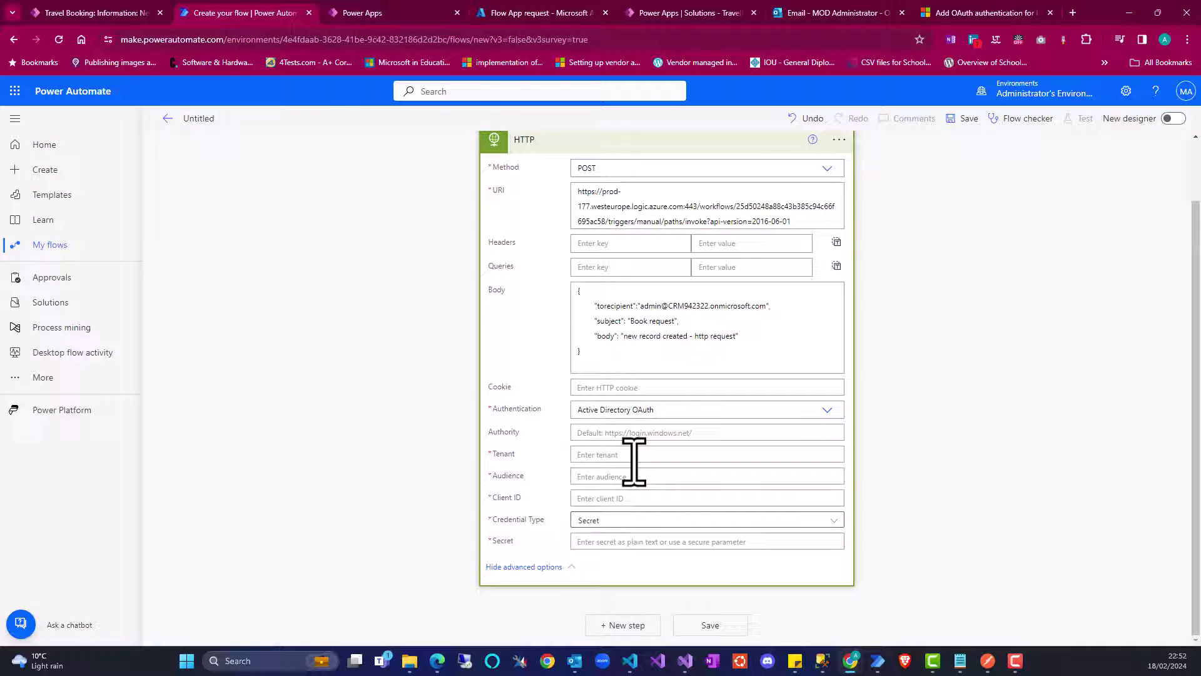
click(632, 455)
key(ctrl+v)
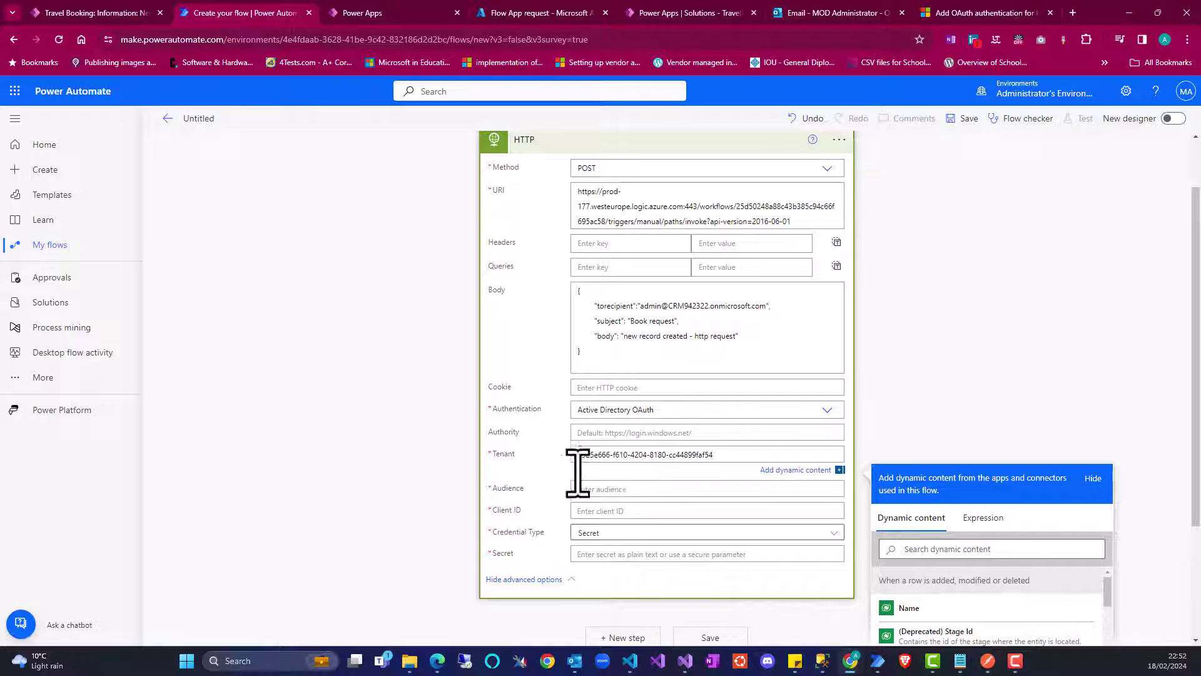
Copy the app's Application (client) ID into the HTTP action's Client ID field
click(539, 12)
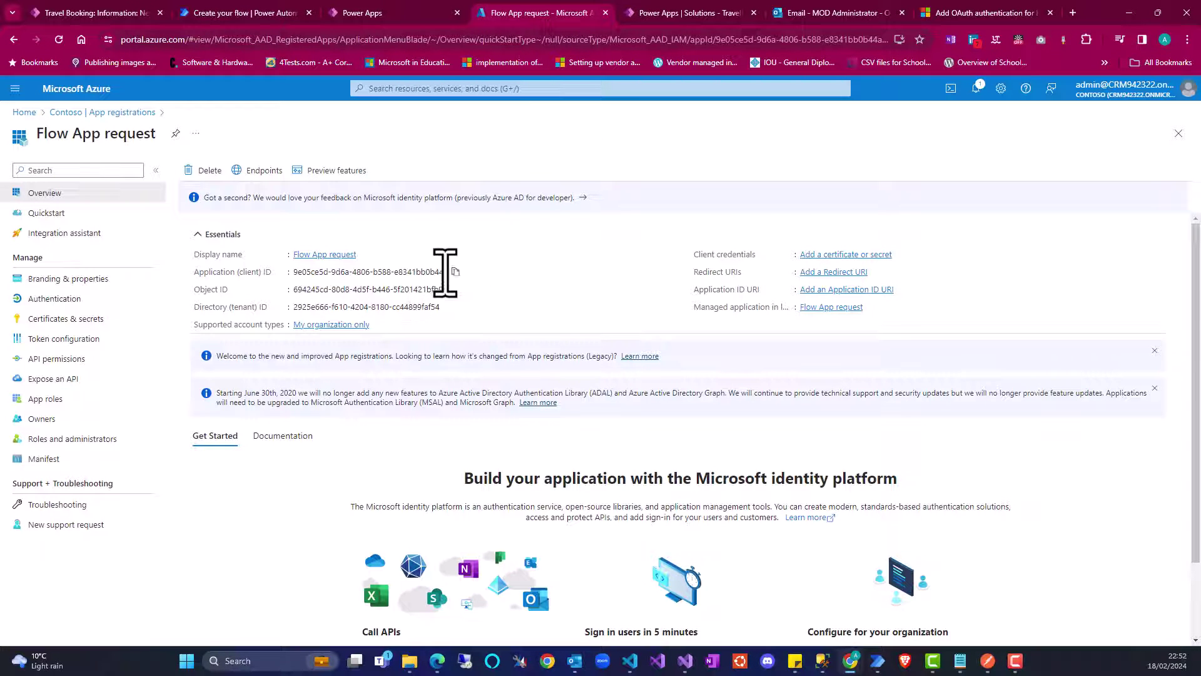
click(455, 272)
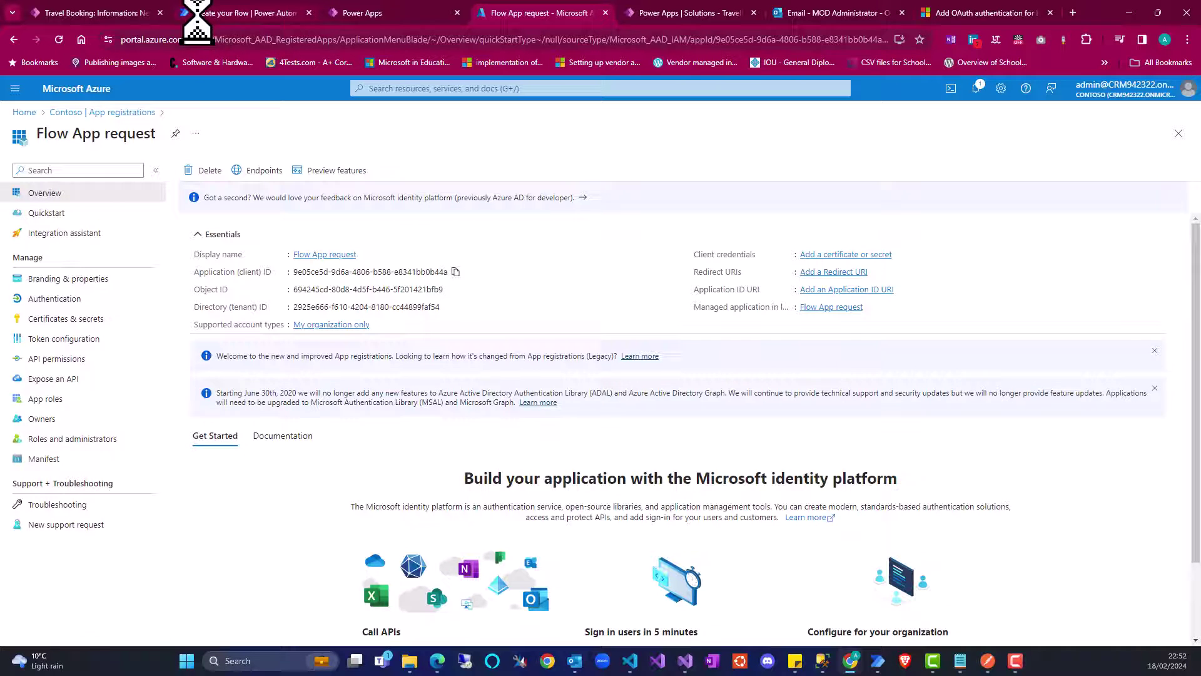
click(250, 12)
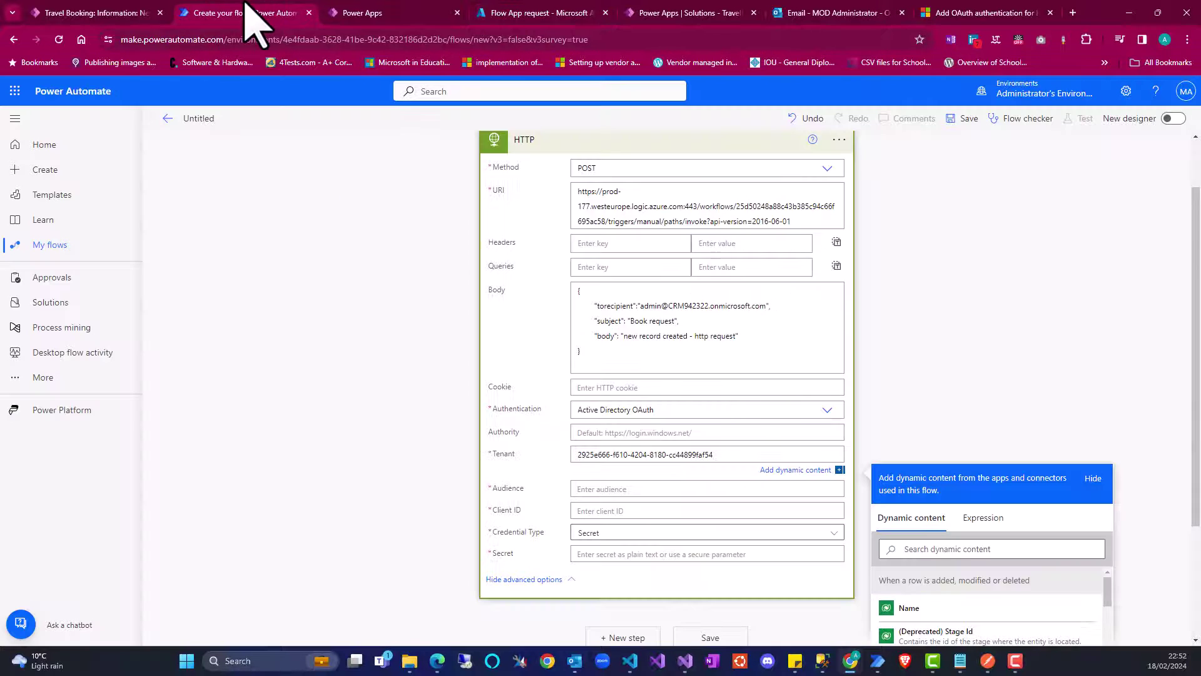
click(588, 512)
key(ctrl+v)
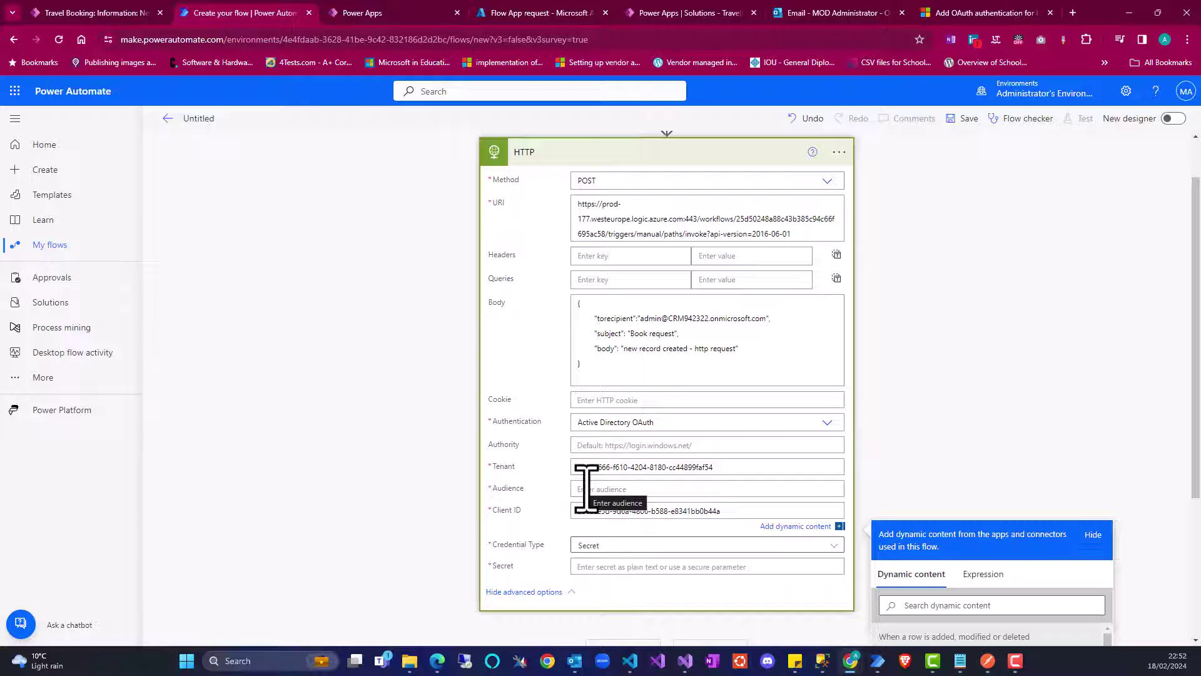
click(956, 13)
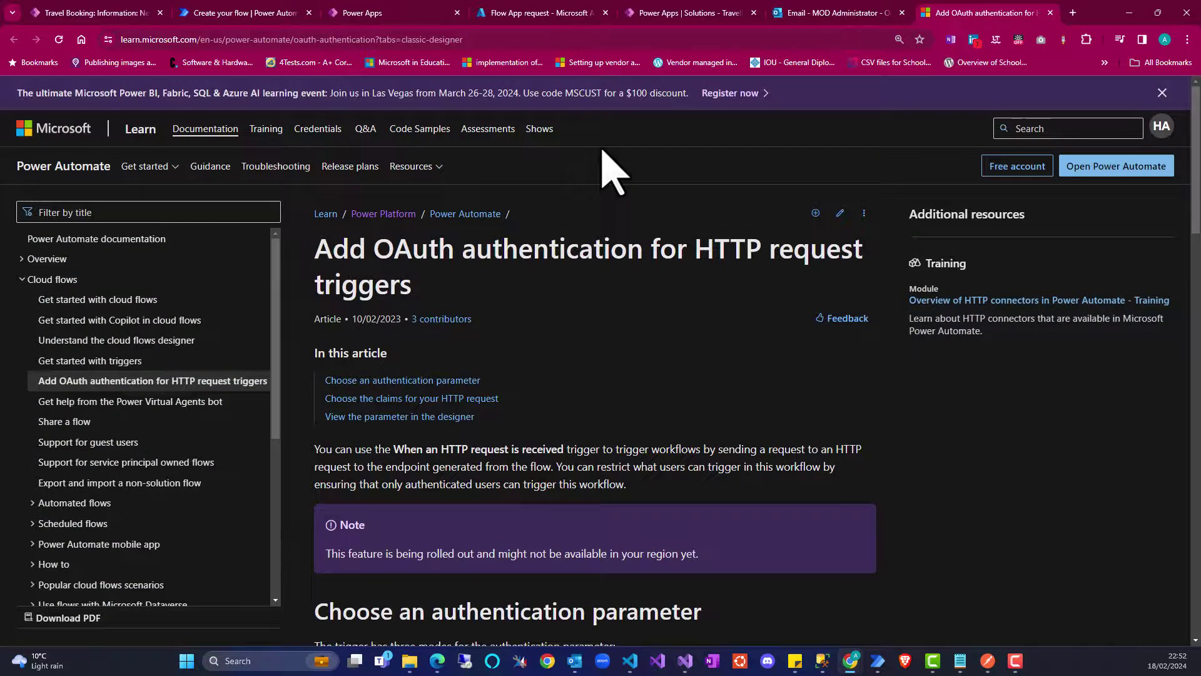
scroll(525, 394, down, 12)
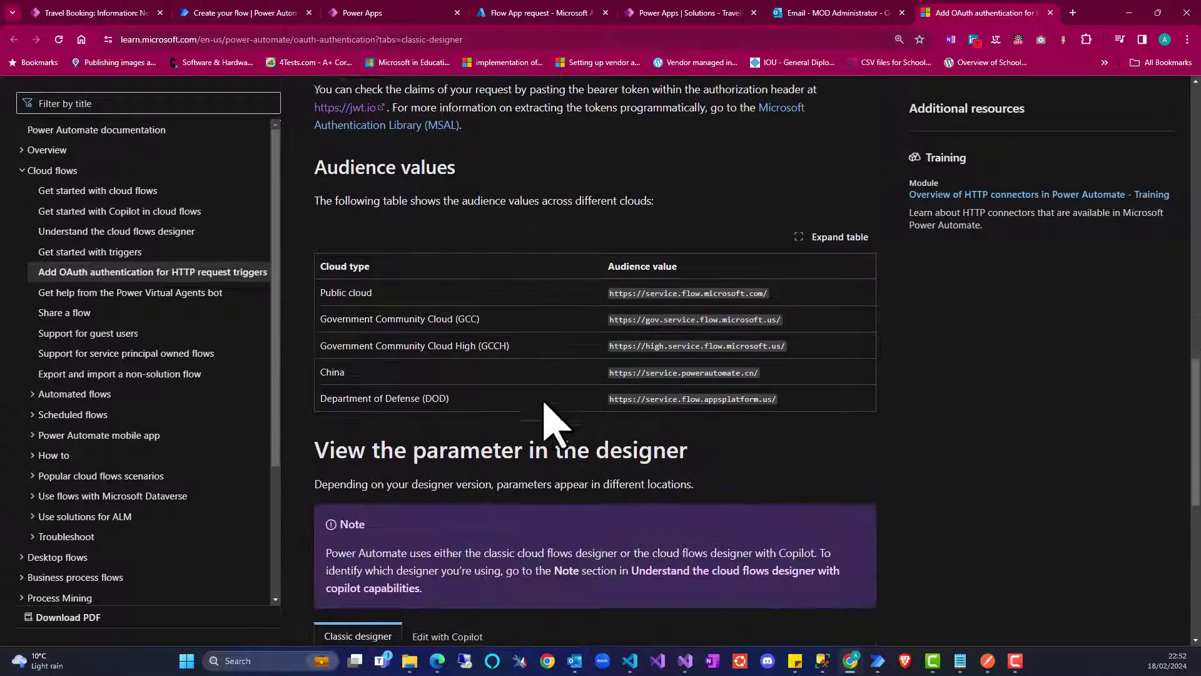
drag(609, 284, 774, 285)
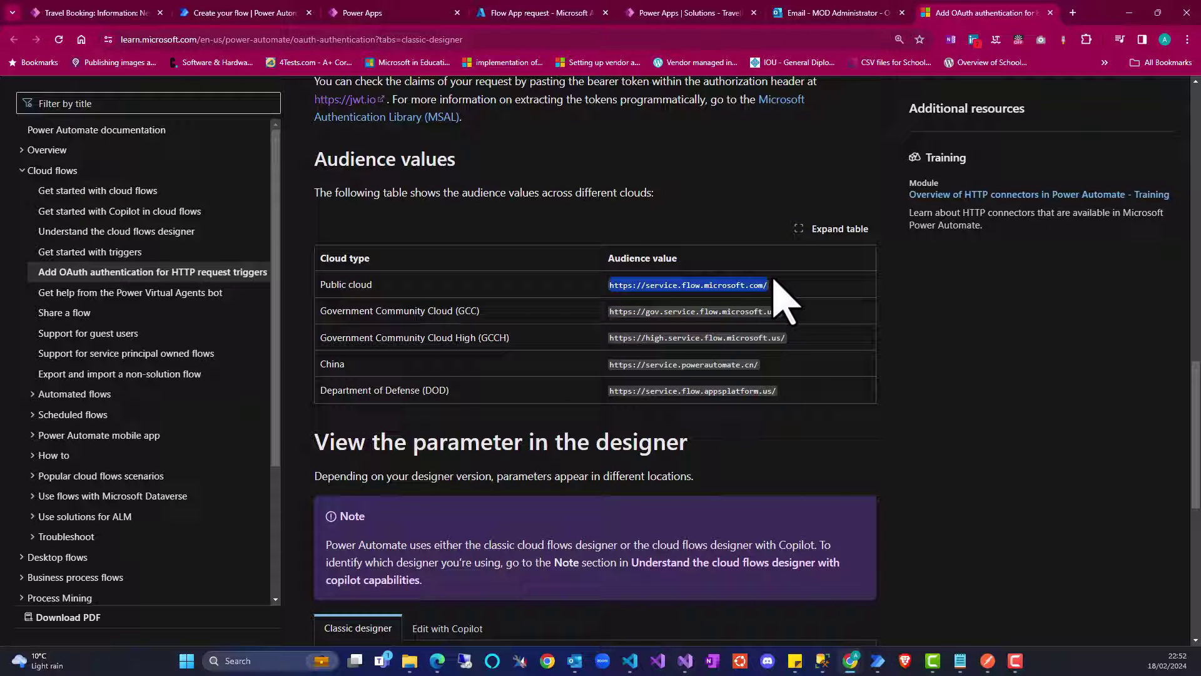
click(220, 11)
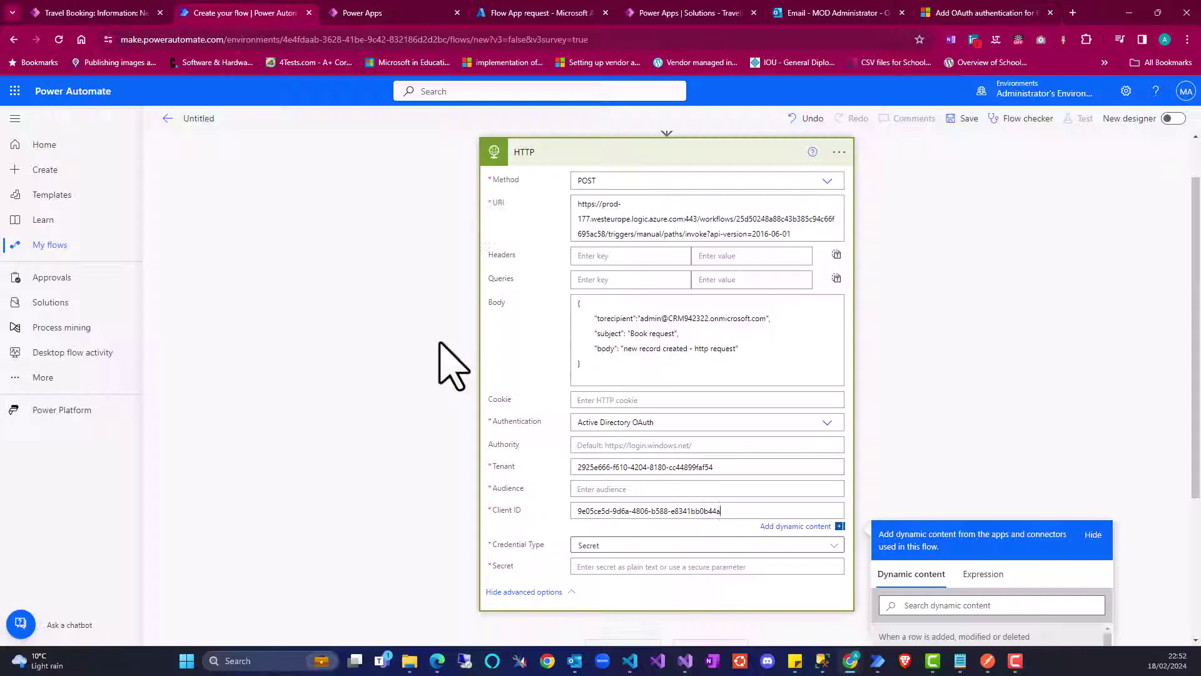
click(602, 488)
key(ctrl+v)
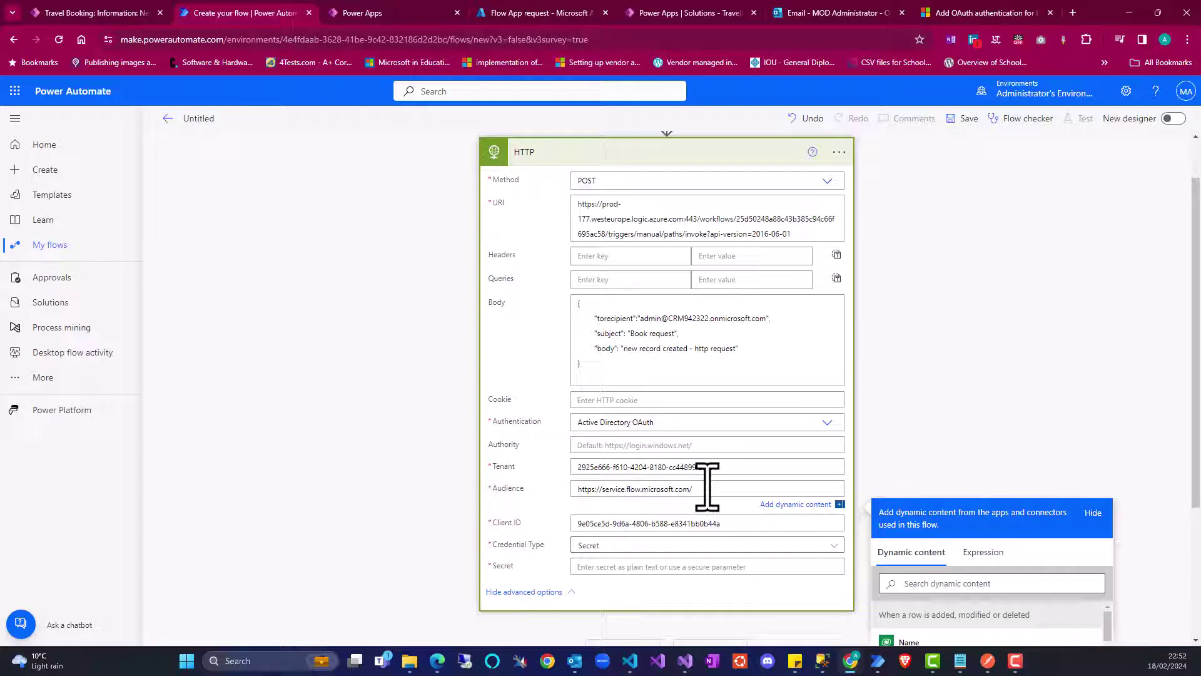
Keep Secret as the HTTP action's credential type
scroll(626, 570, down, 3)
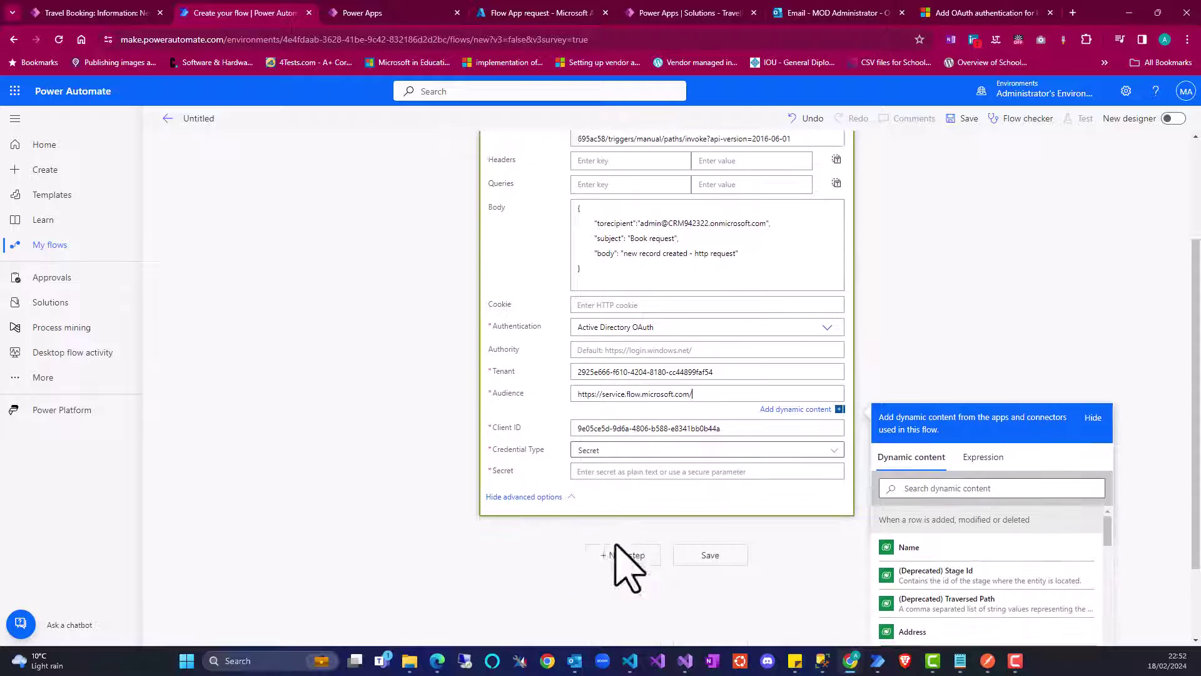
click(632, 418)
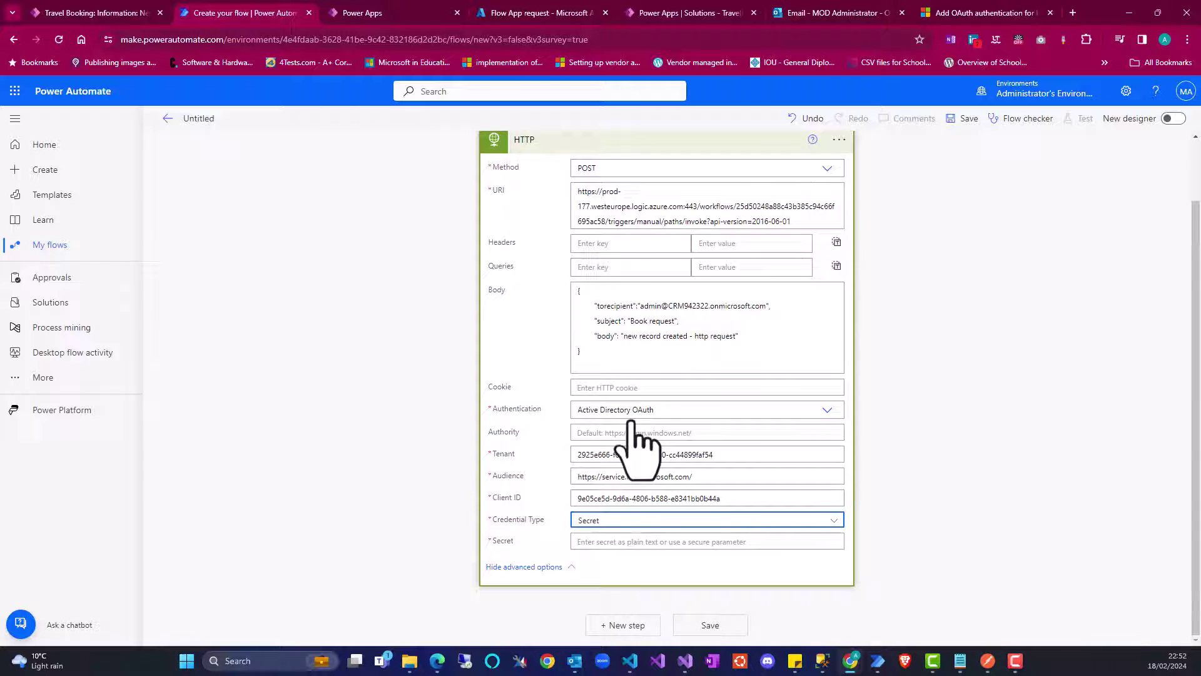
click(603, 520)
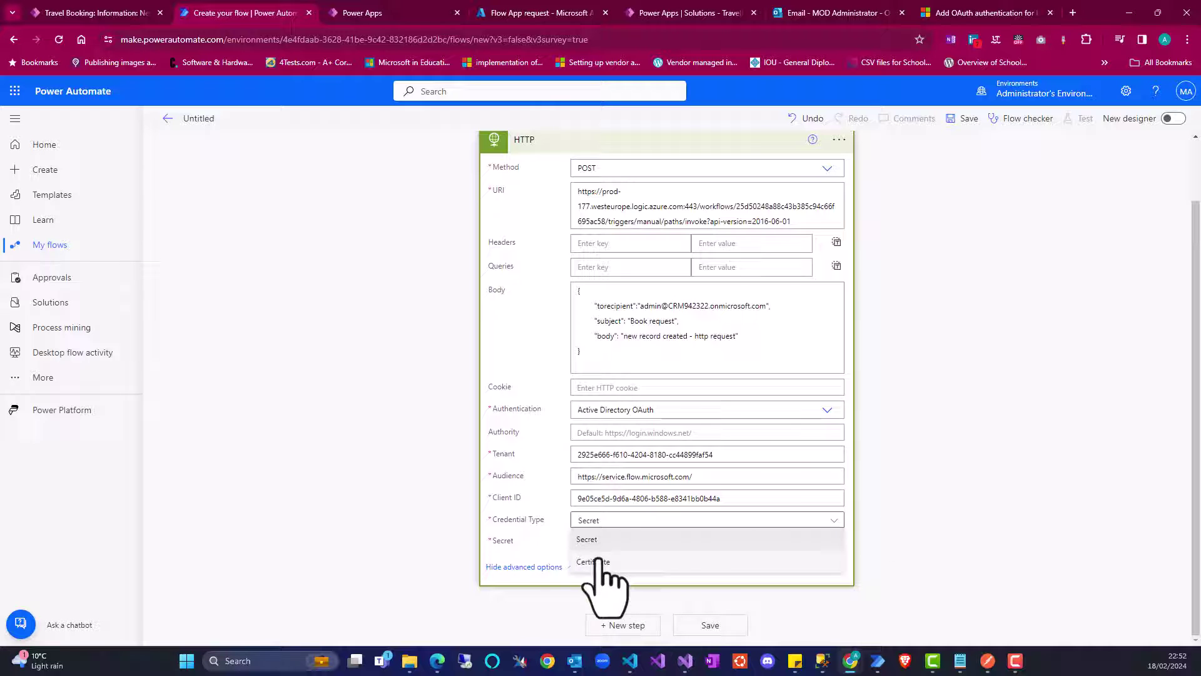
click(623, 538)
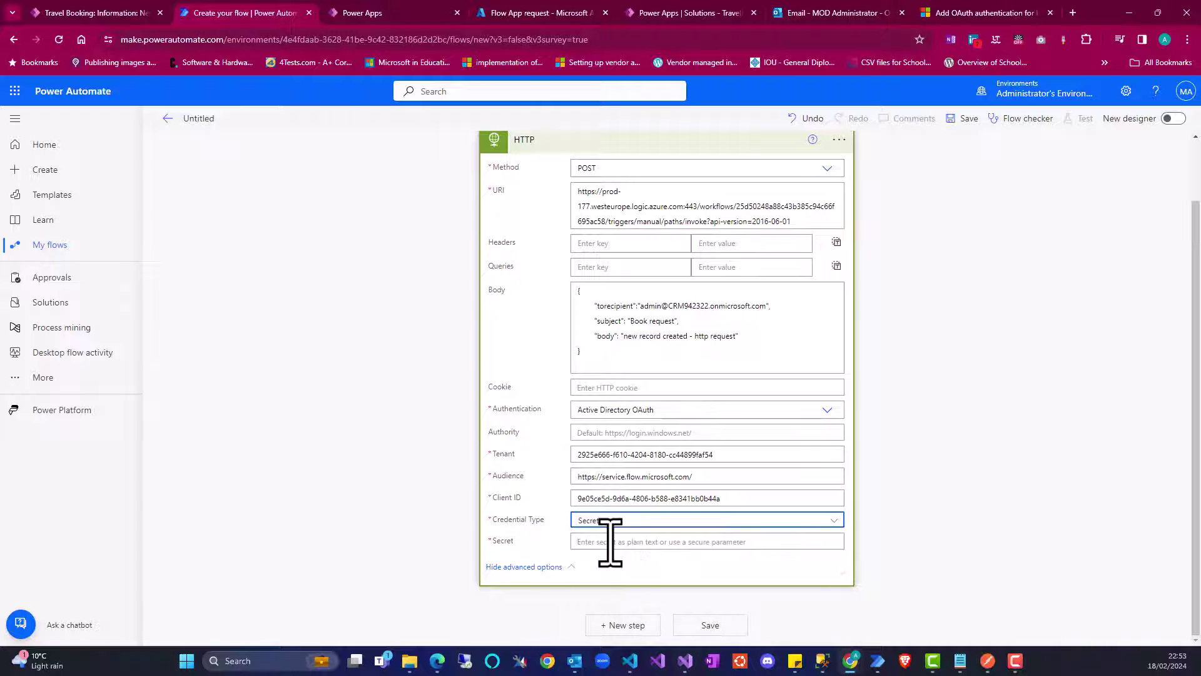
click(524, 15)
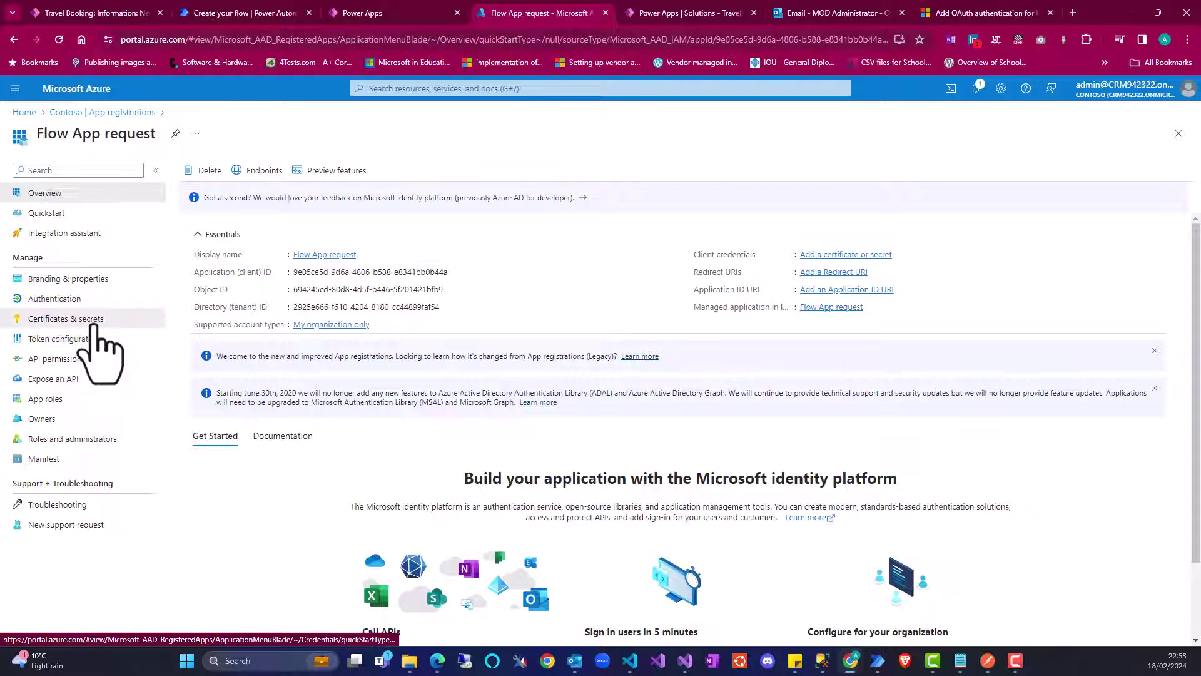
Add a client secret named 'flow request' that expires after 90 days
click(65, 319)
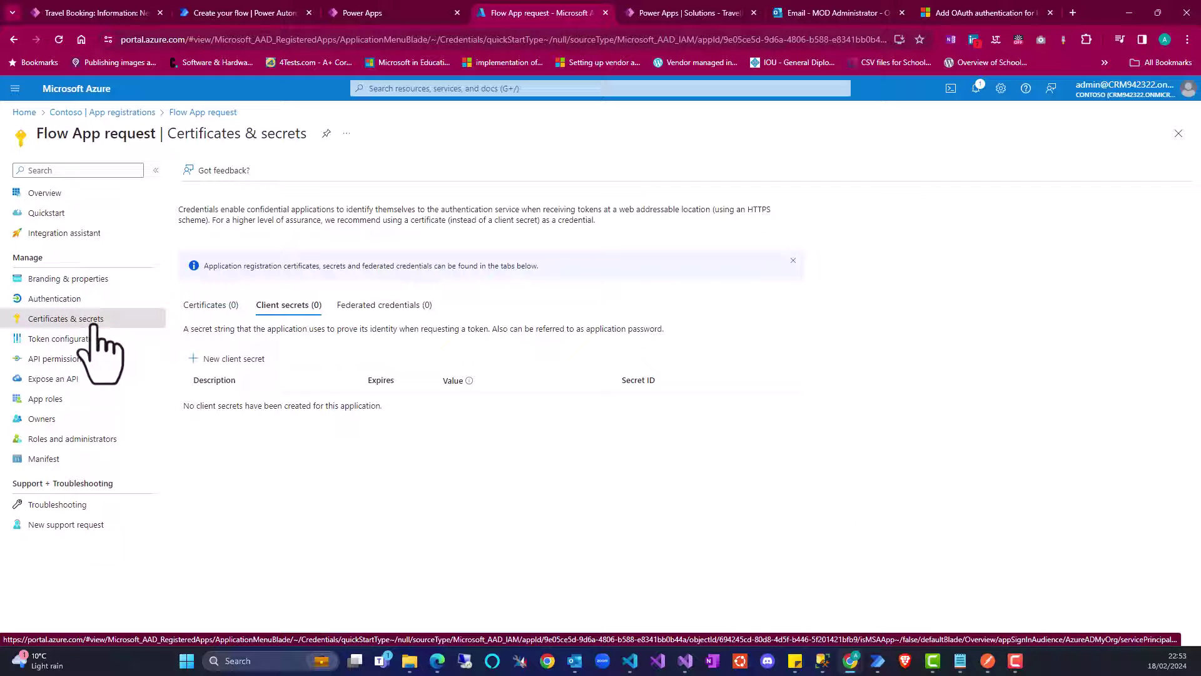
click(236, 359)
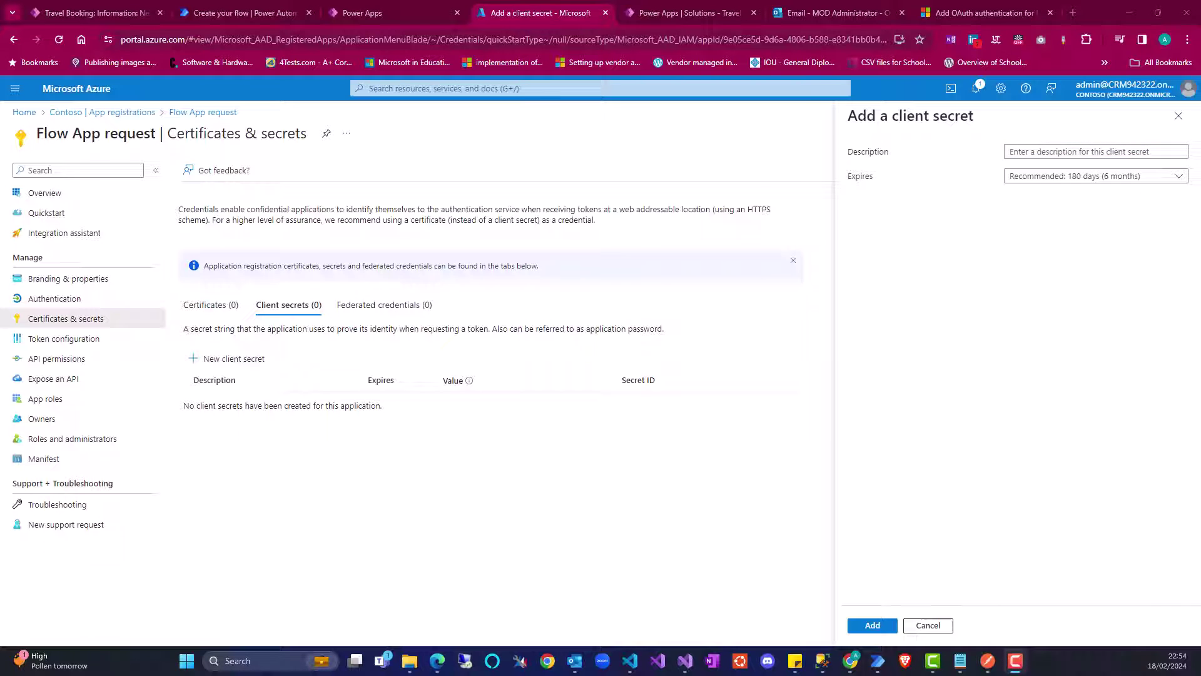
click(1081, 152)
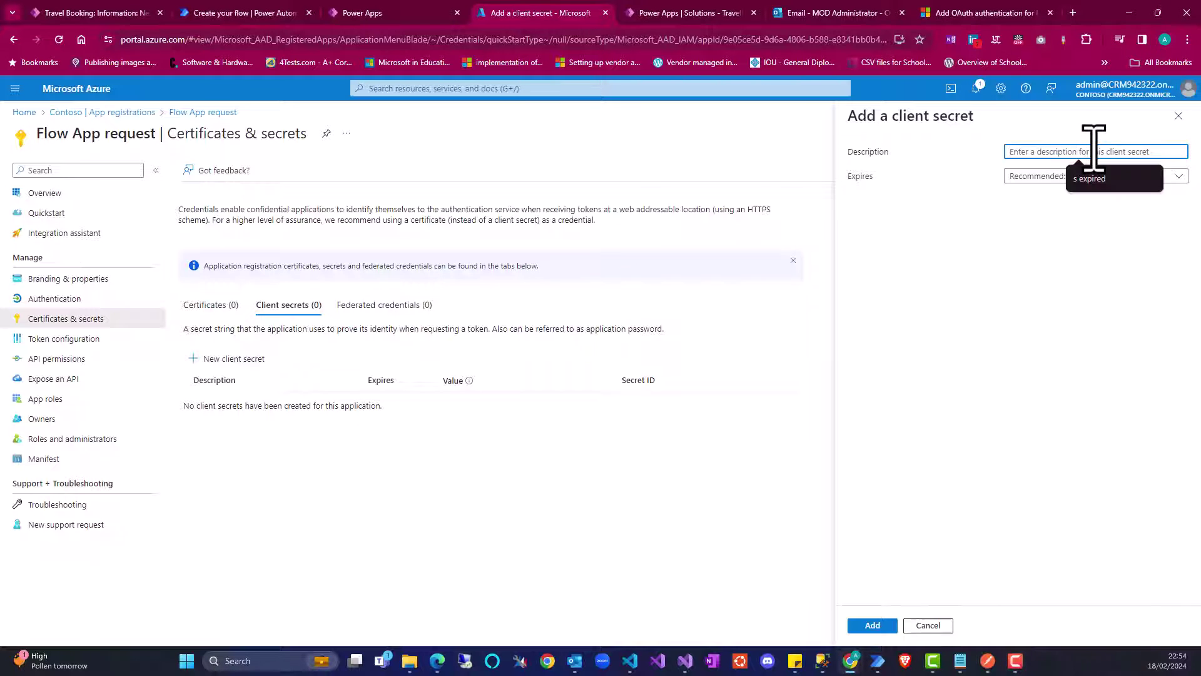
text(g)
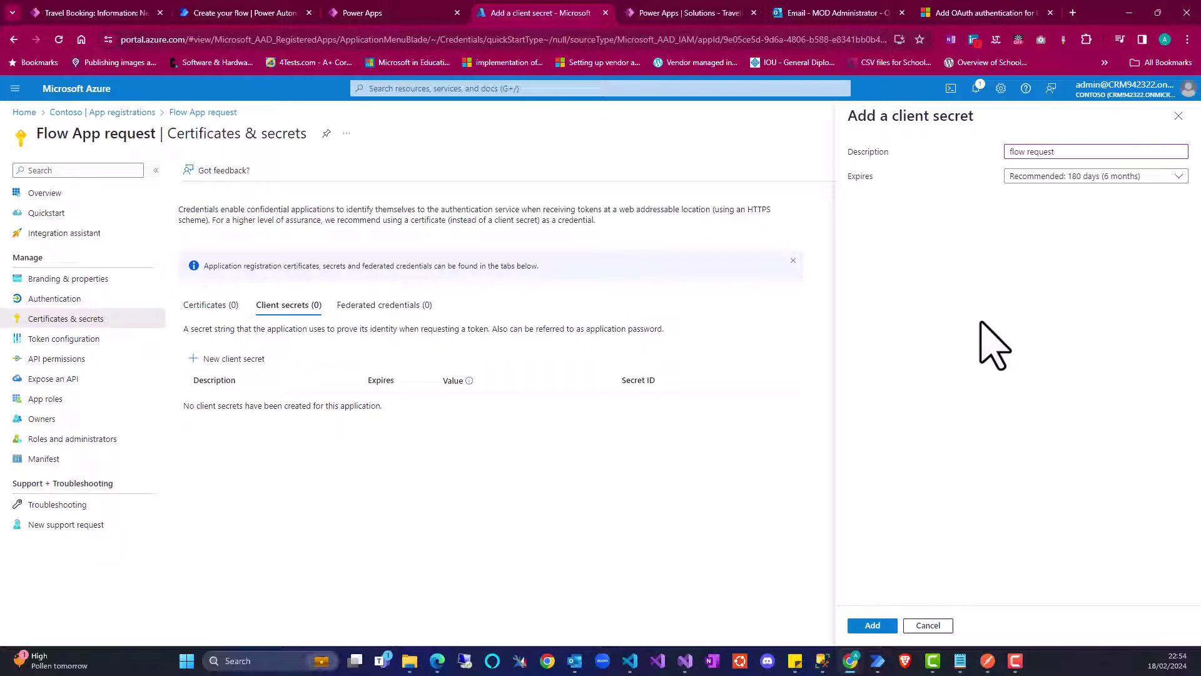
click(1014, 177)
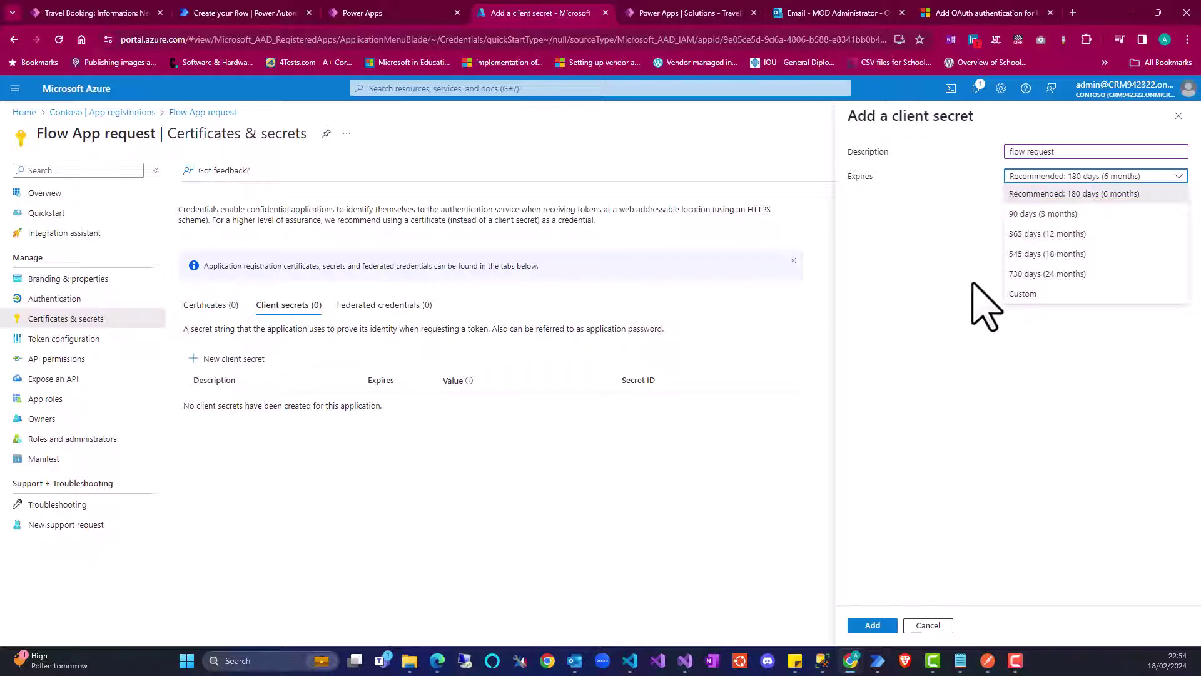
click(1020, 214)
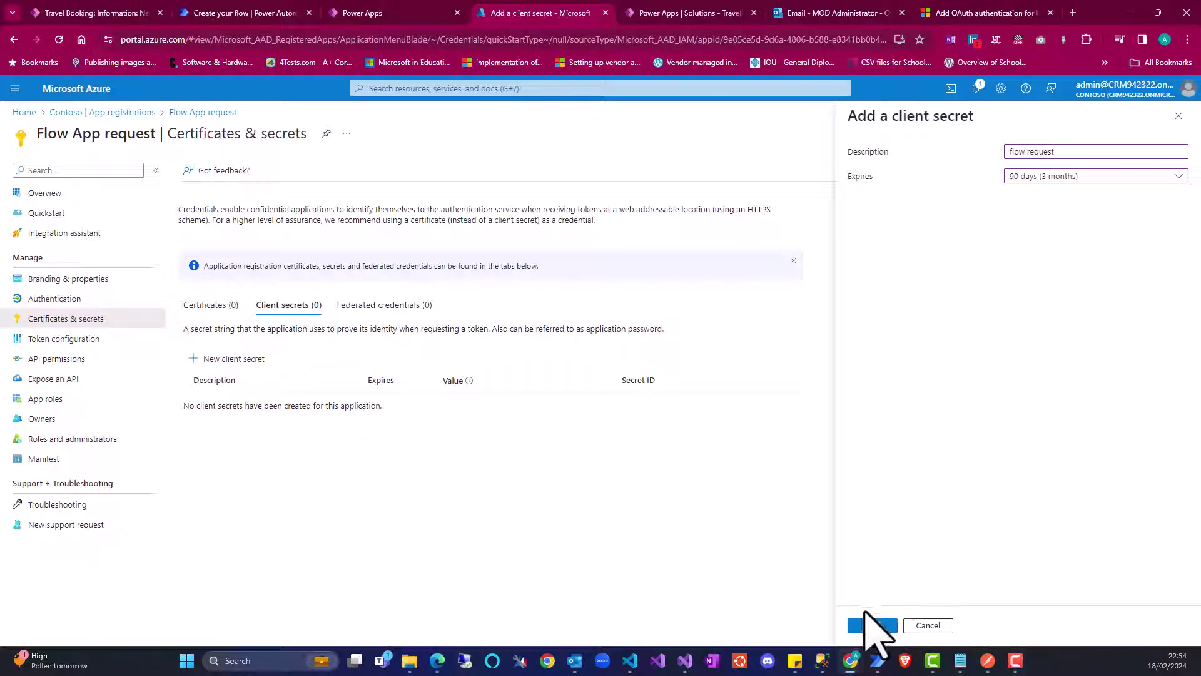
click(864, 623)
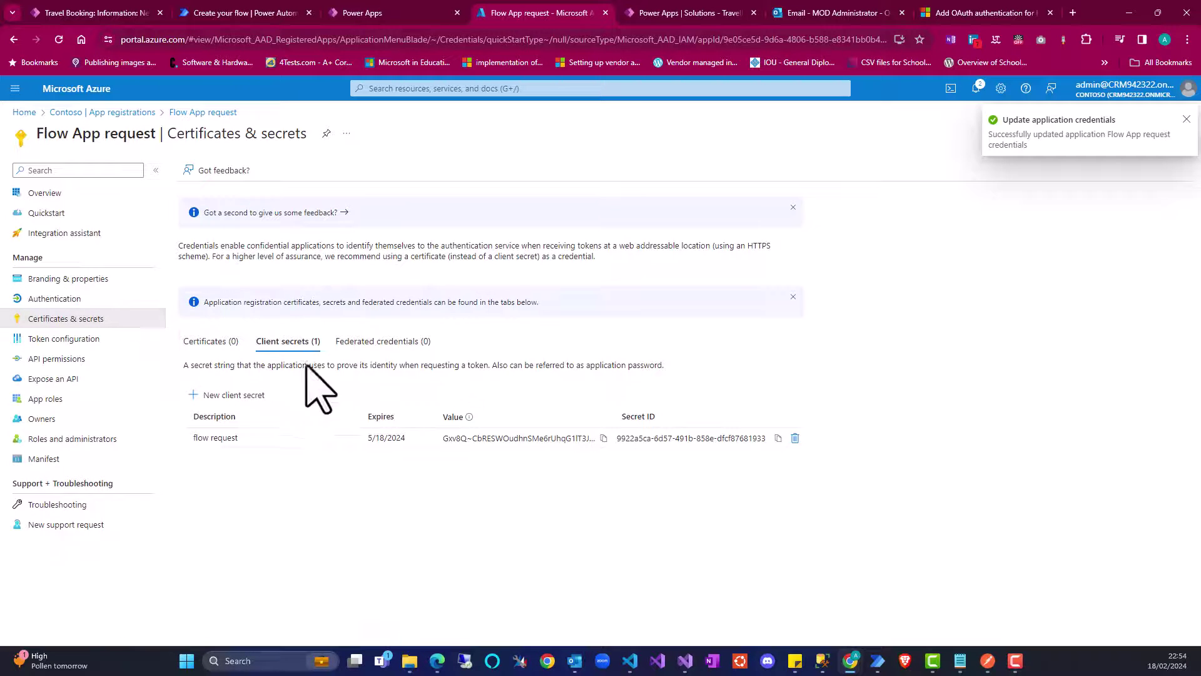
Save the new secret's value in Notepad below the JSON body
click(603, 437)
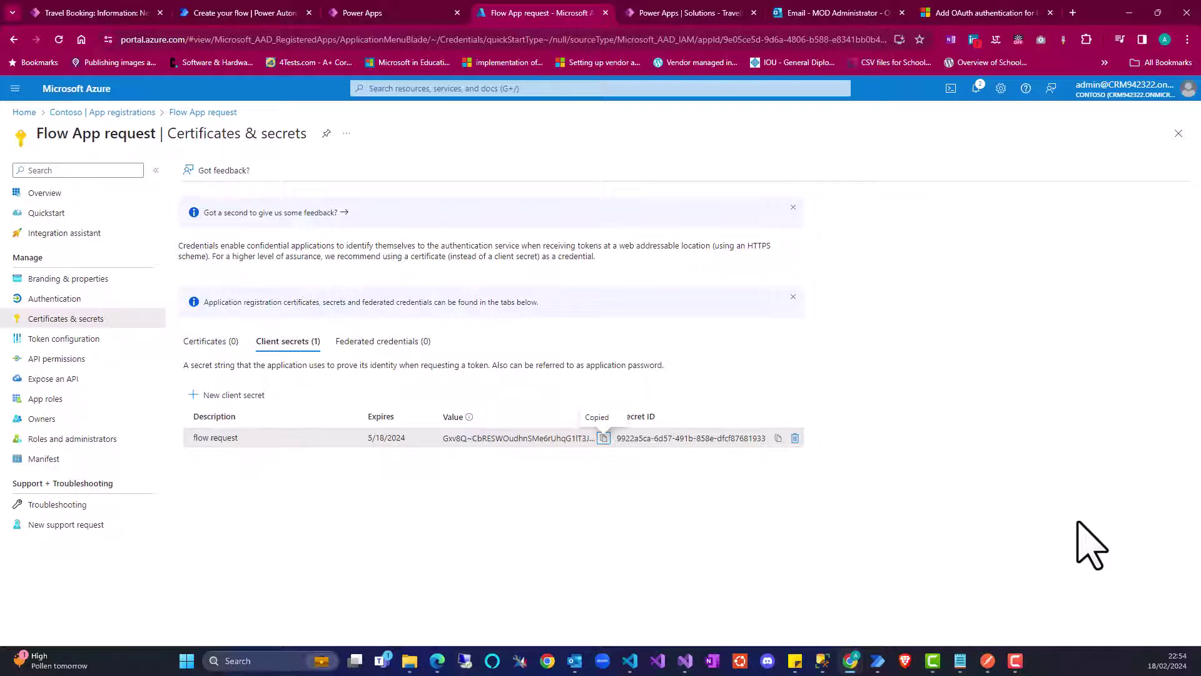
click(969, 658)
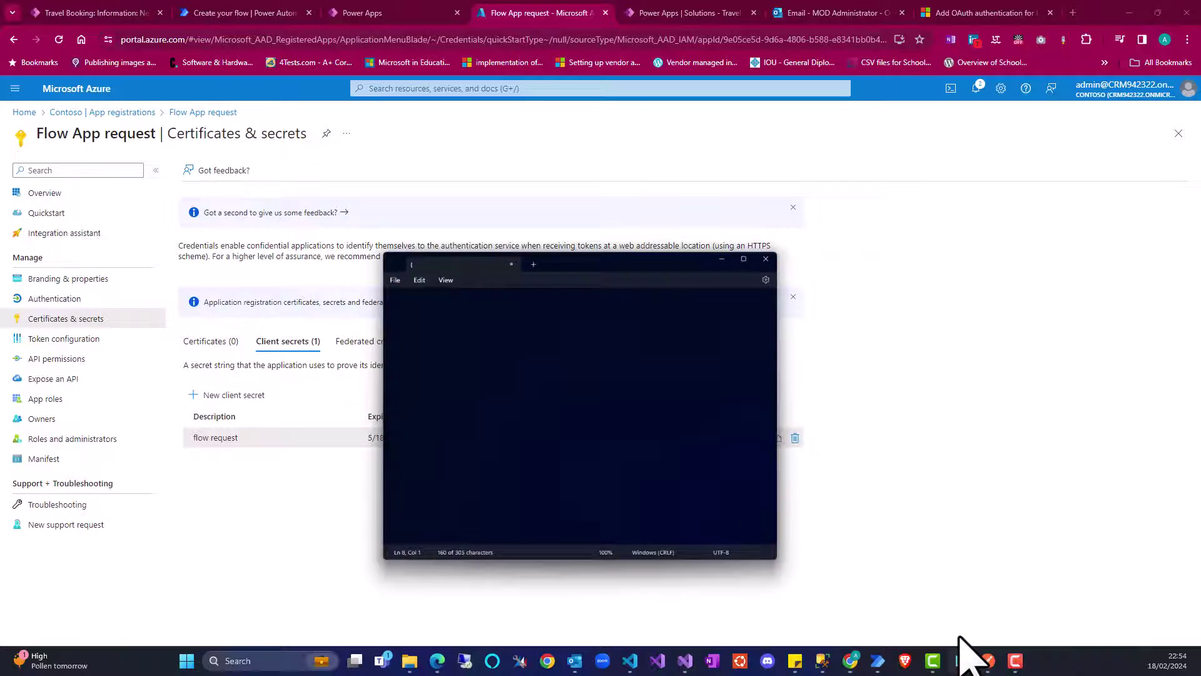
click(332, 277)
key(Return)
key(Return)
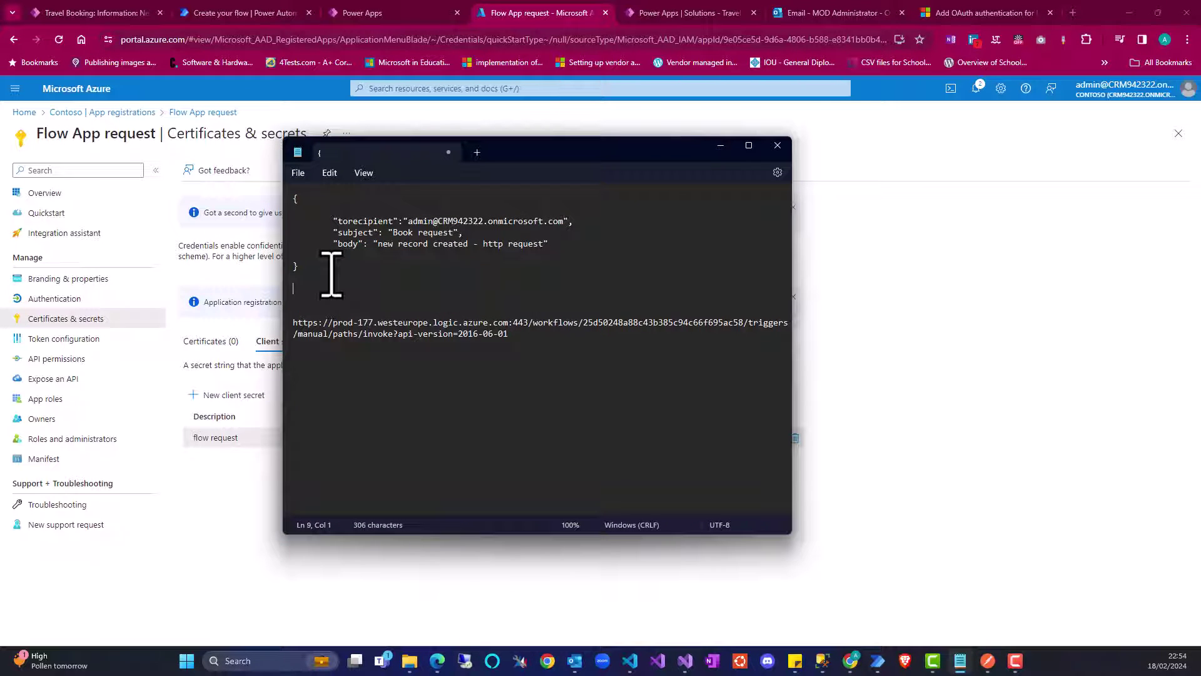
key(ctrl+v)
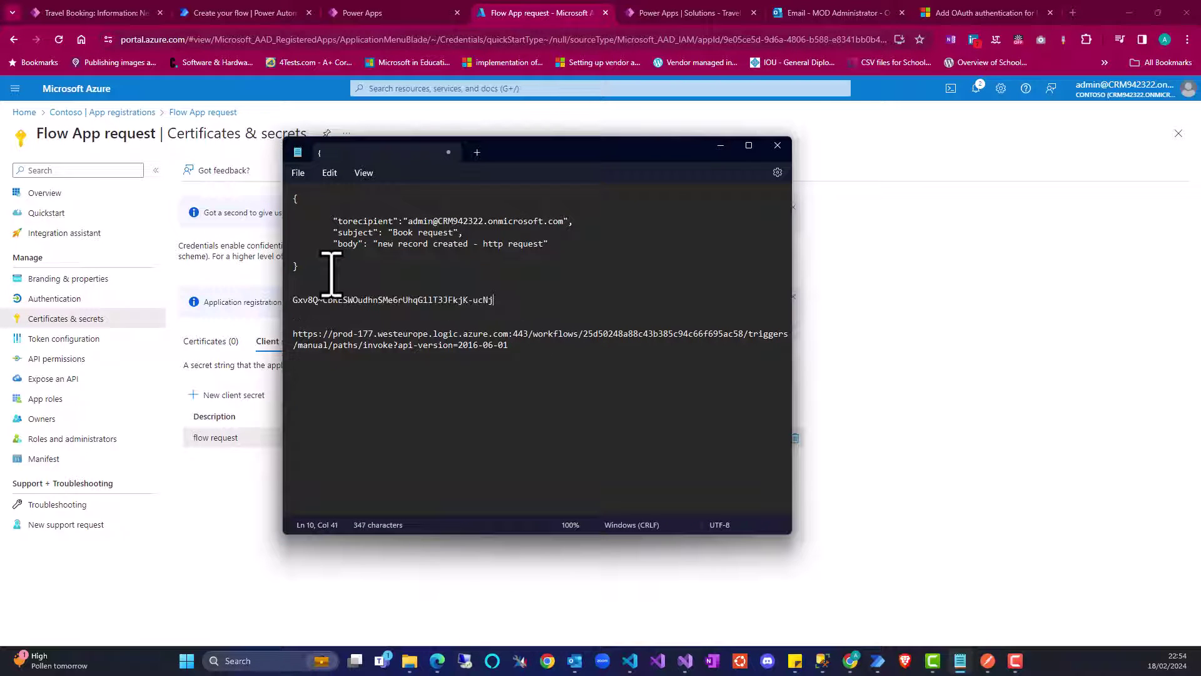
click(720, 146)
click(53, 358)
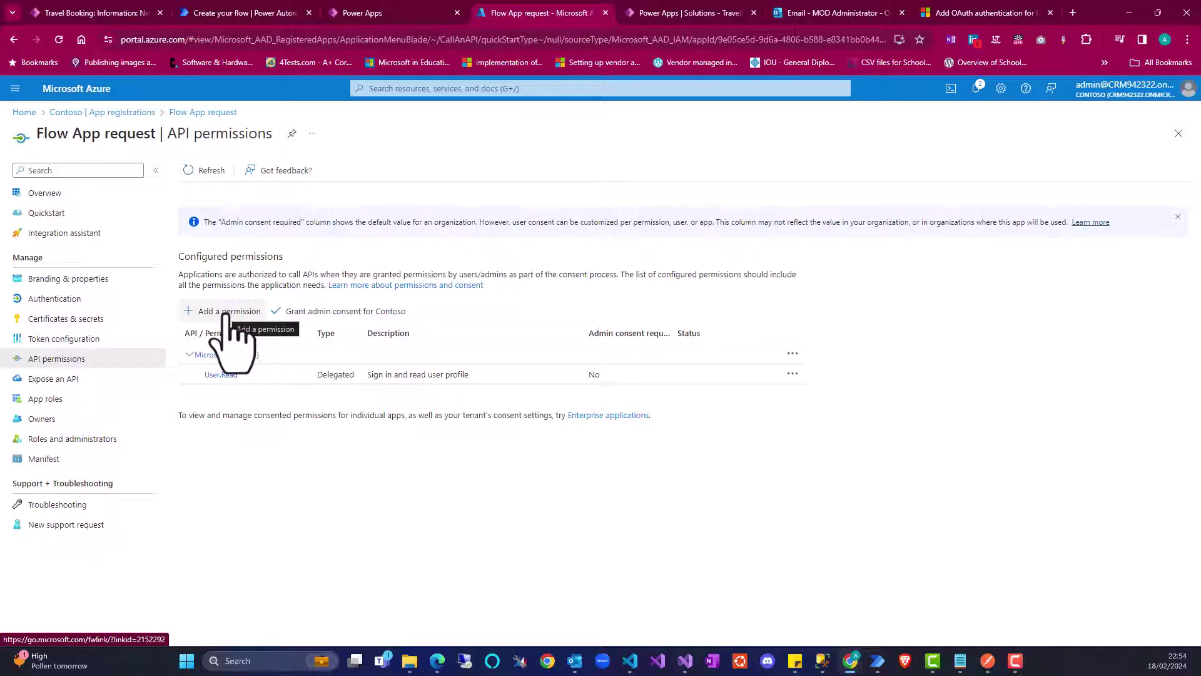
Add Power Automate's delegated User permission to the Flow App request app
click(225, 312)
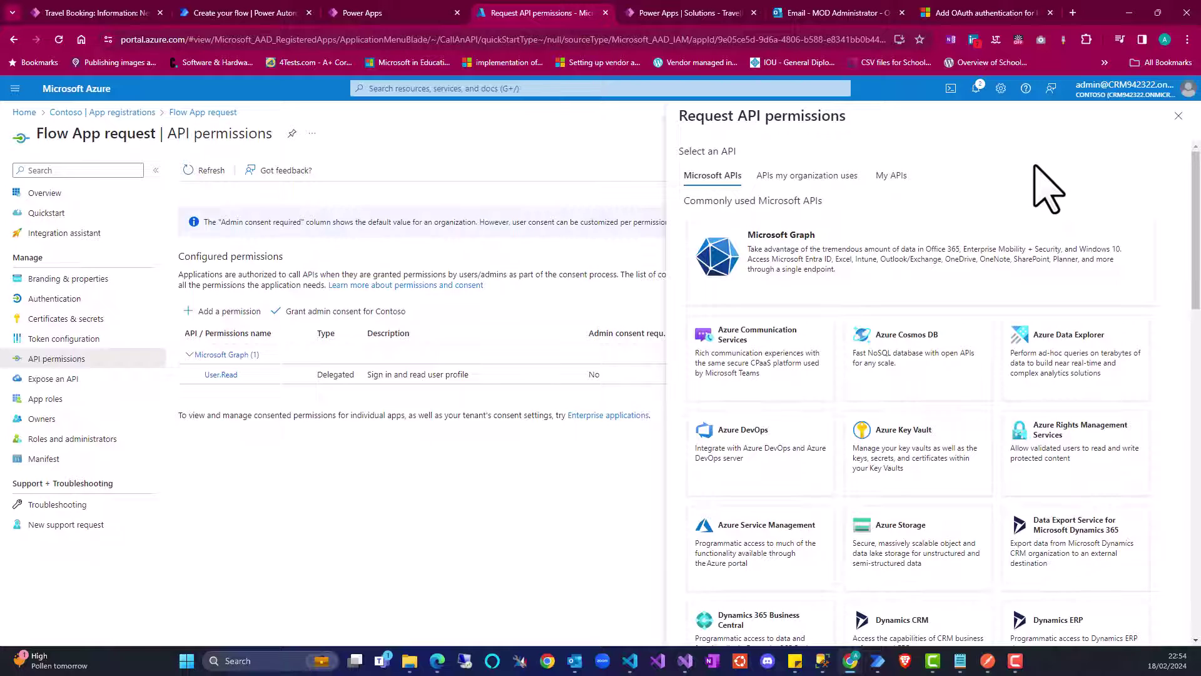
key(ctrl+f)
key(BackSpace)
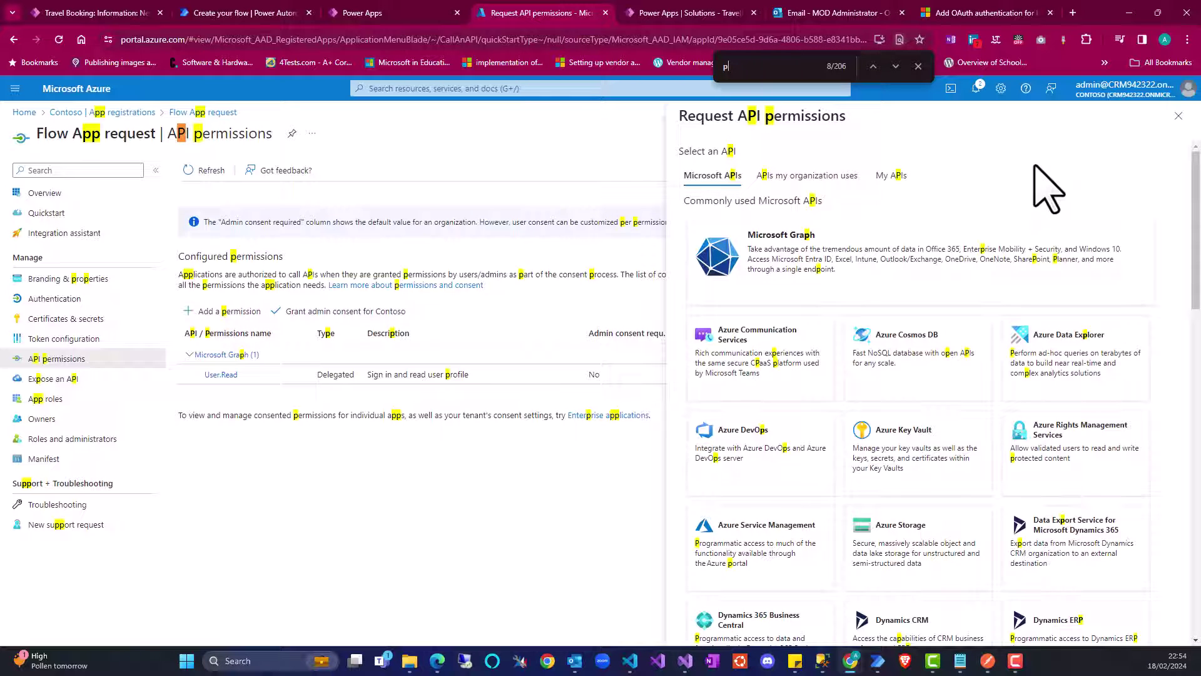
text(ower)
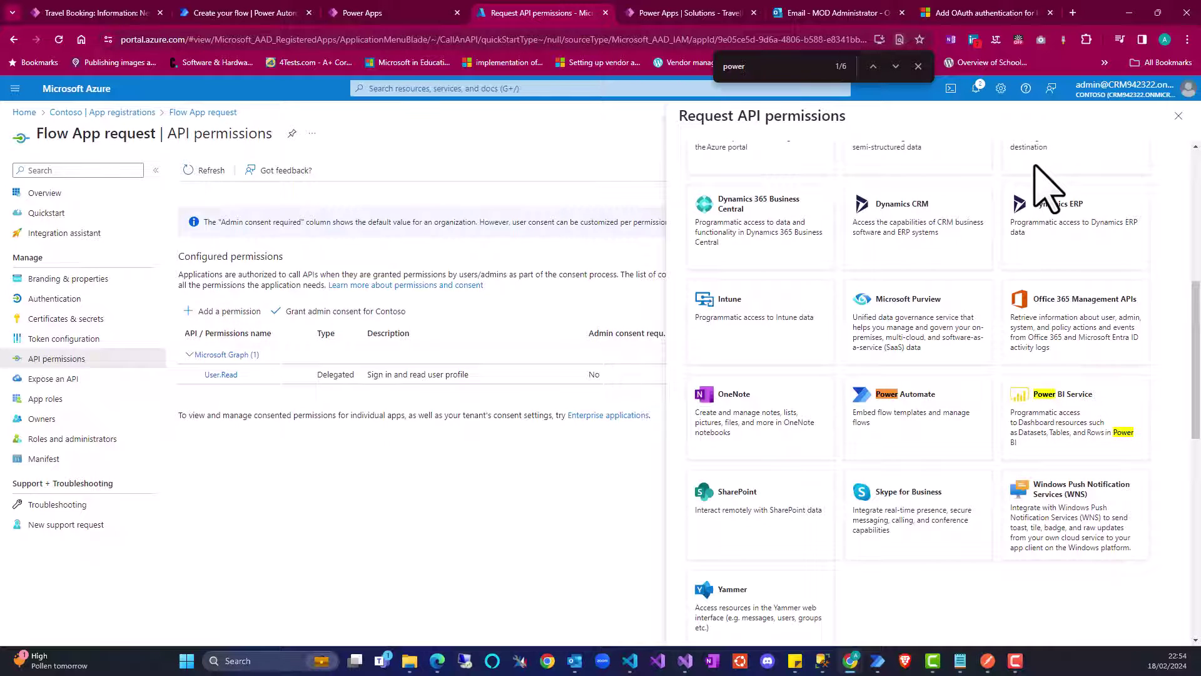
click(924, 421)
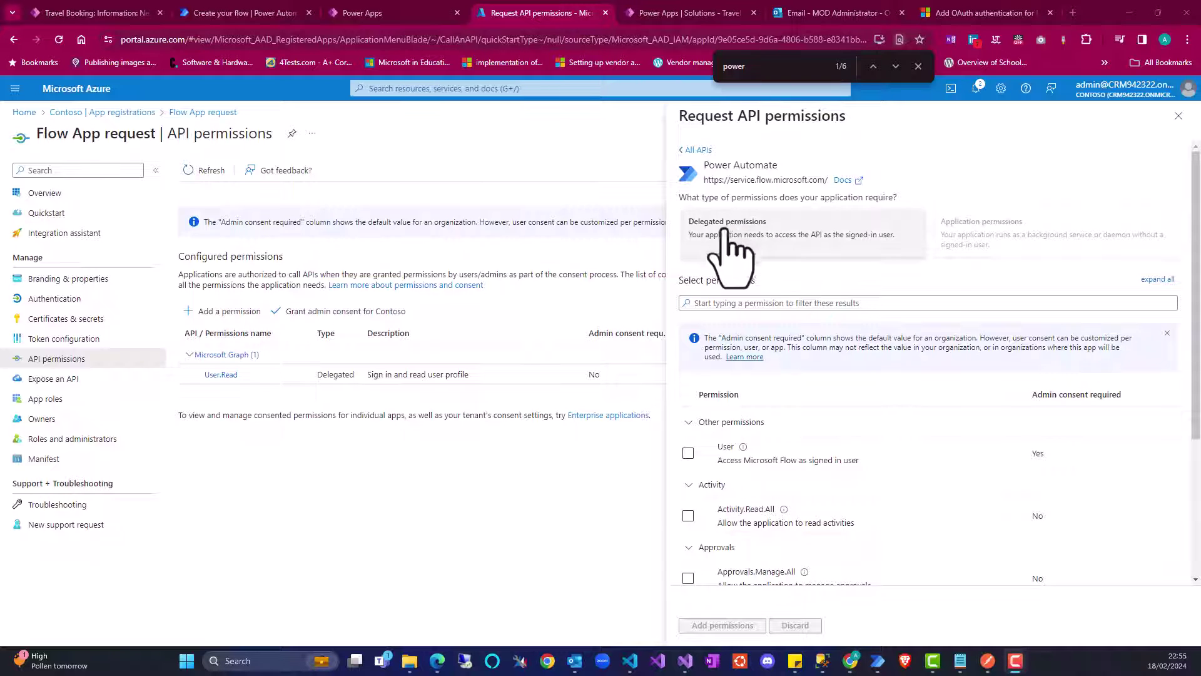
click(744, 240)
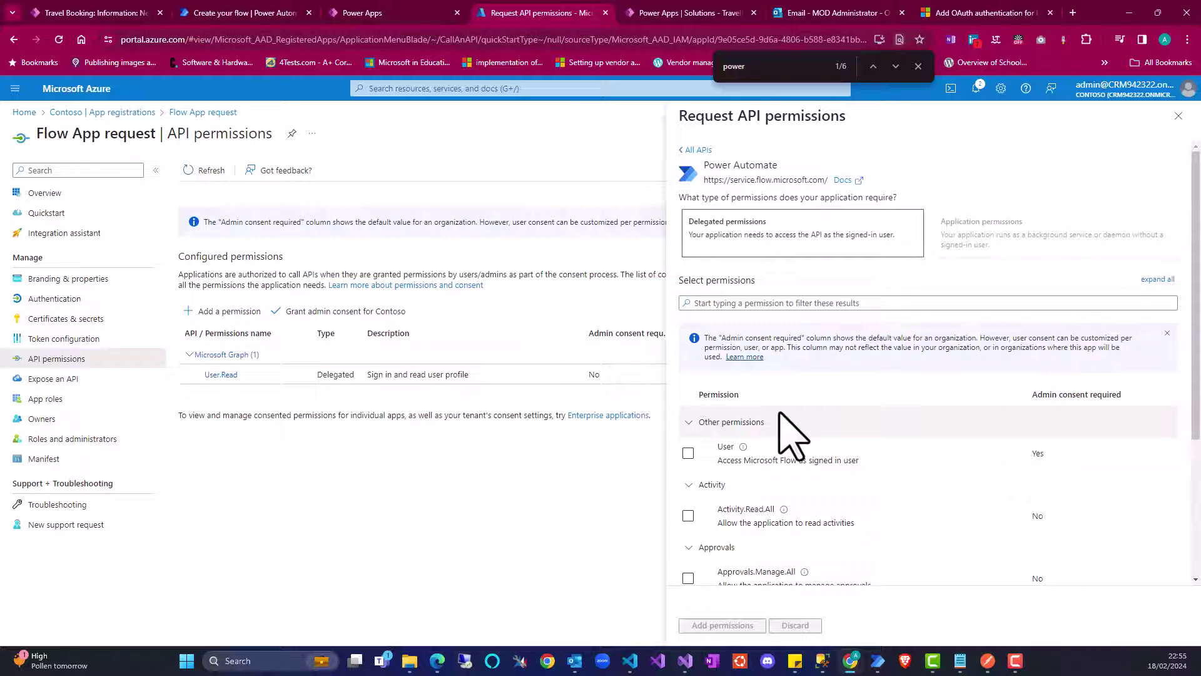
scroll(779, 432, down, 3)
scroll(785, 461, up, 2)
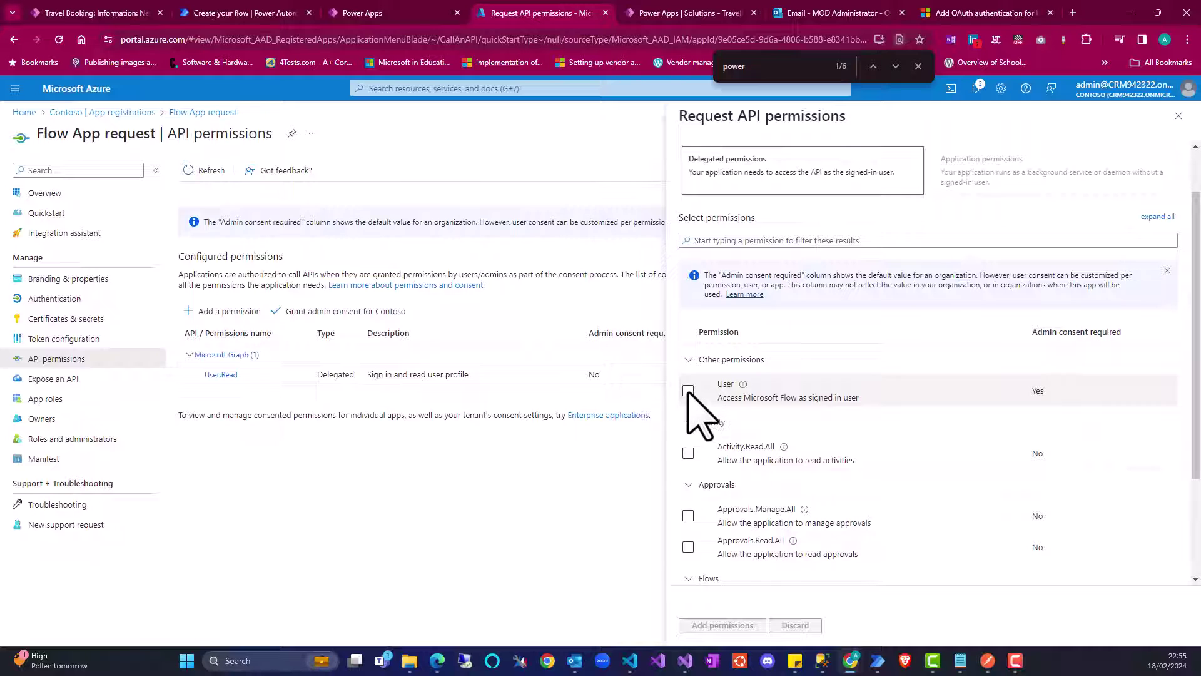
click(688, 390)
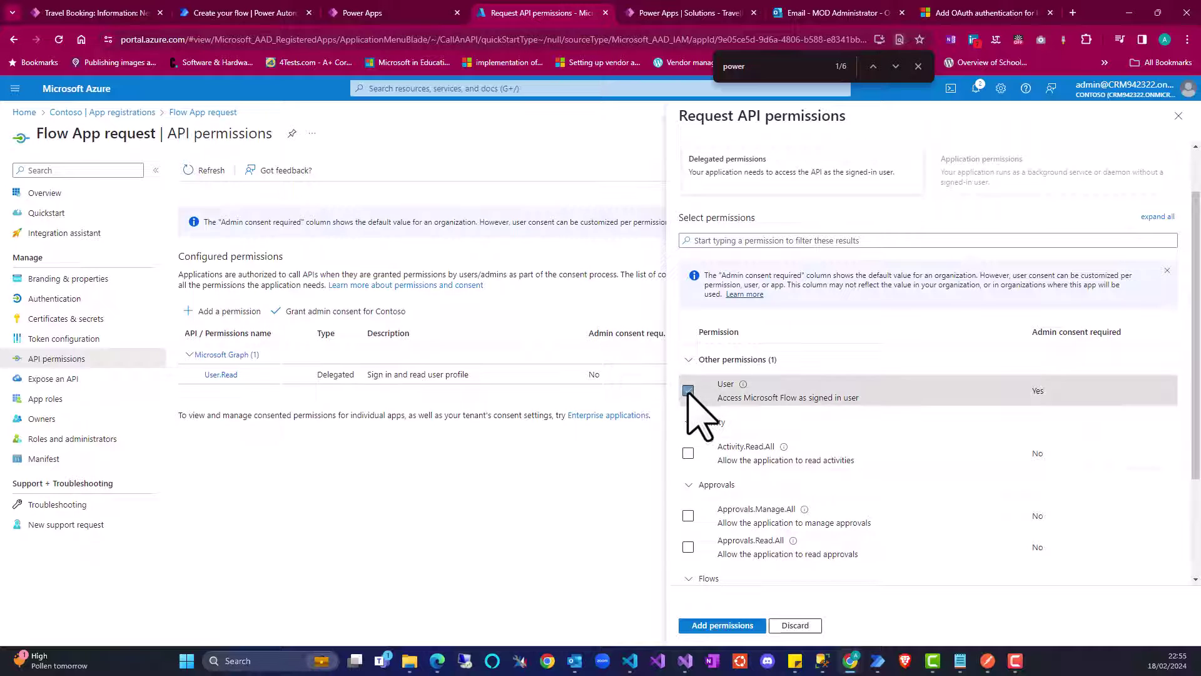
click(723, 626)
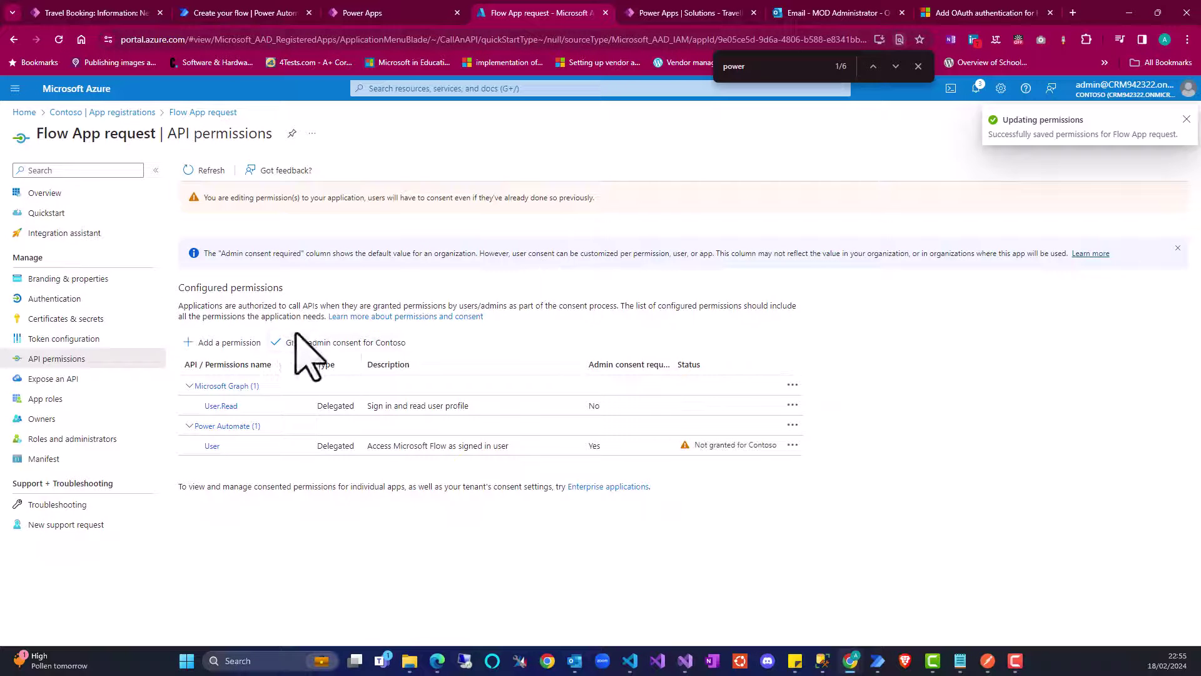
Grant admin consent for Contoso on the new permission
click(343, 342)
click(203, 251)
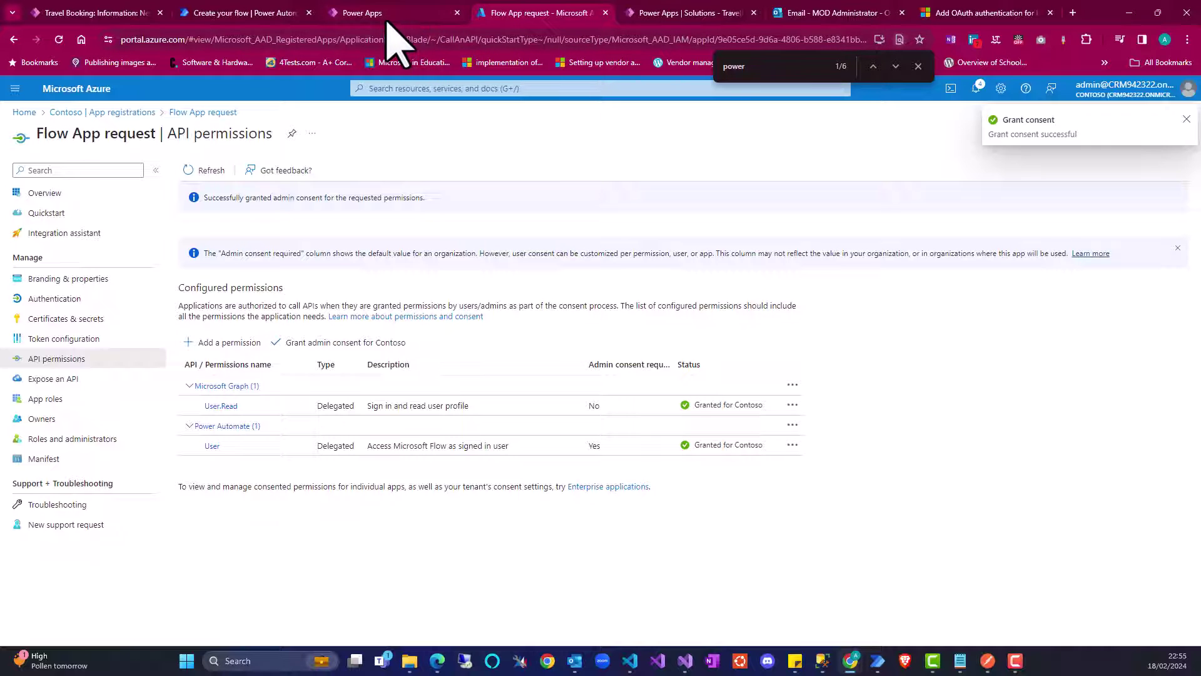
click(241, 15)
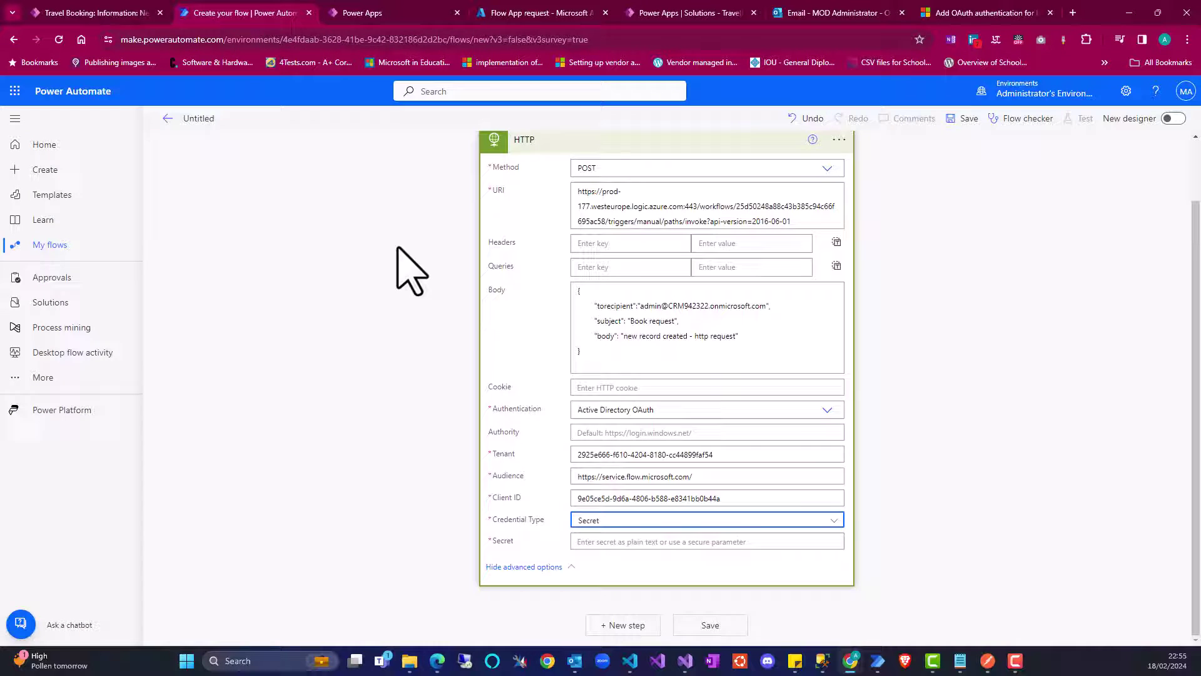
Paste the saved client secret from Notepad into the HTTP Secret field and collapse the action
click(959, 660)
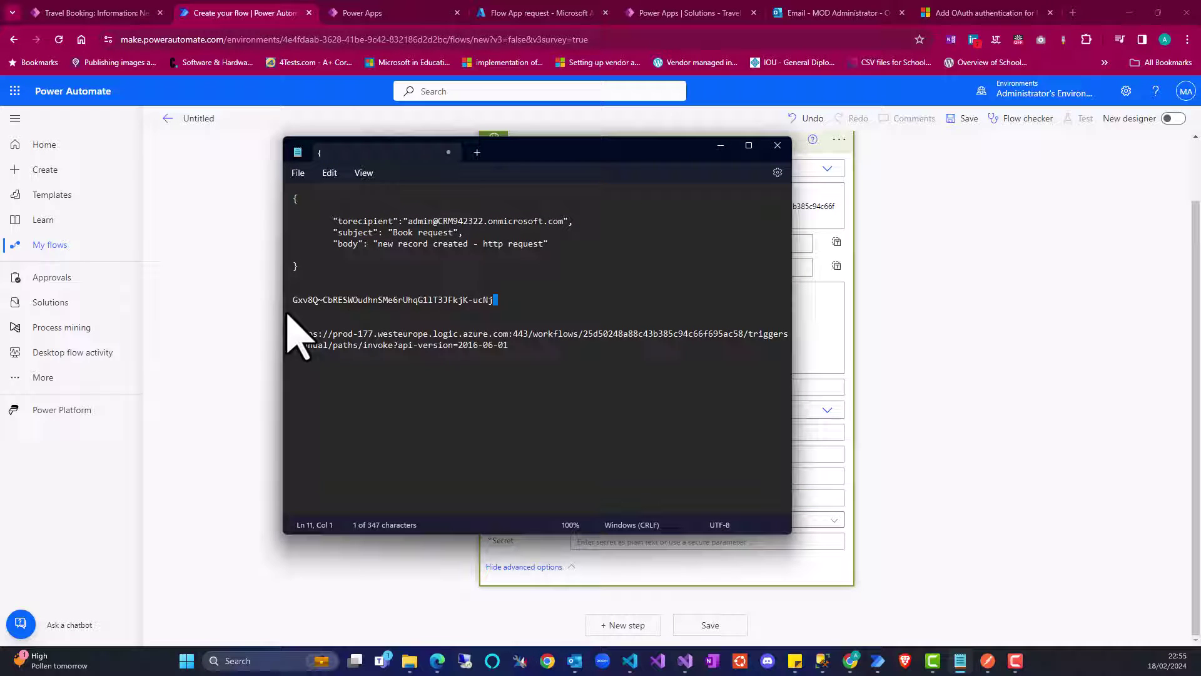
drag(287, 317, 262, 295)
key(ctrl+c)
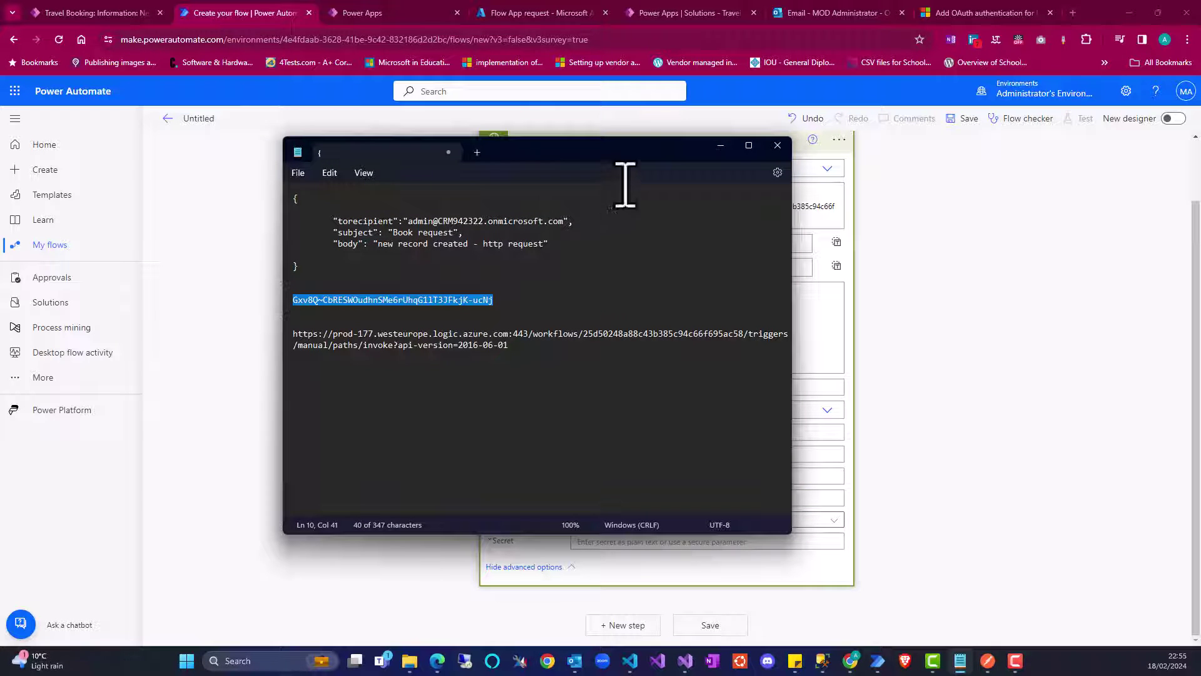
click(721, 146)
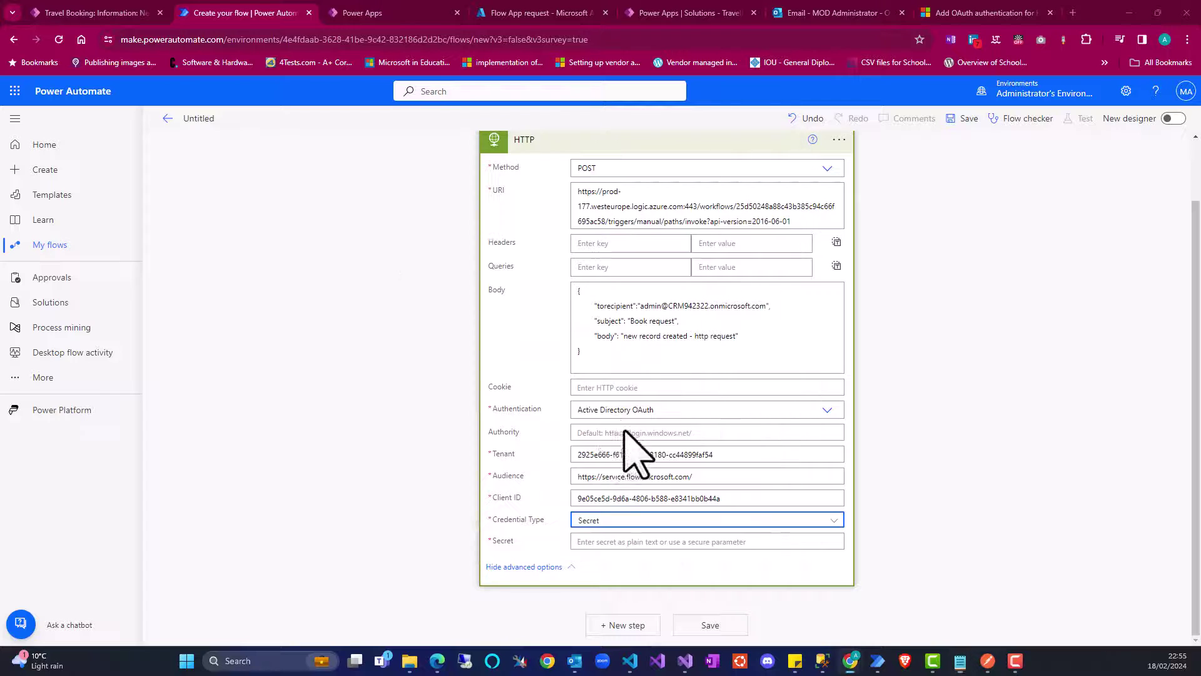
click(600, 543)
key(ctrl+v)
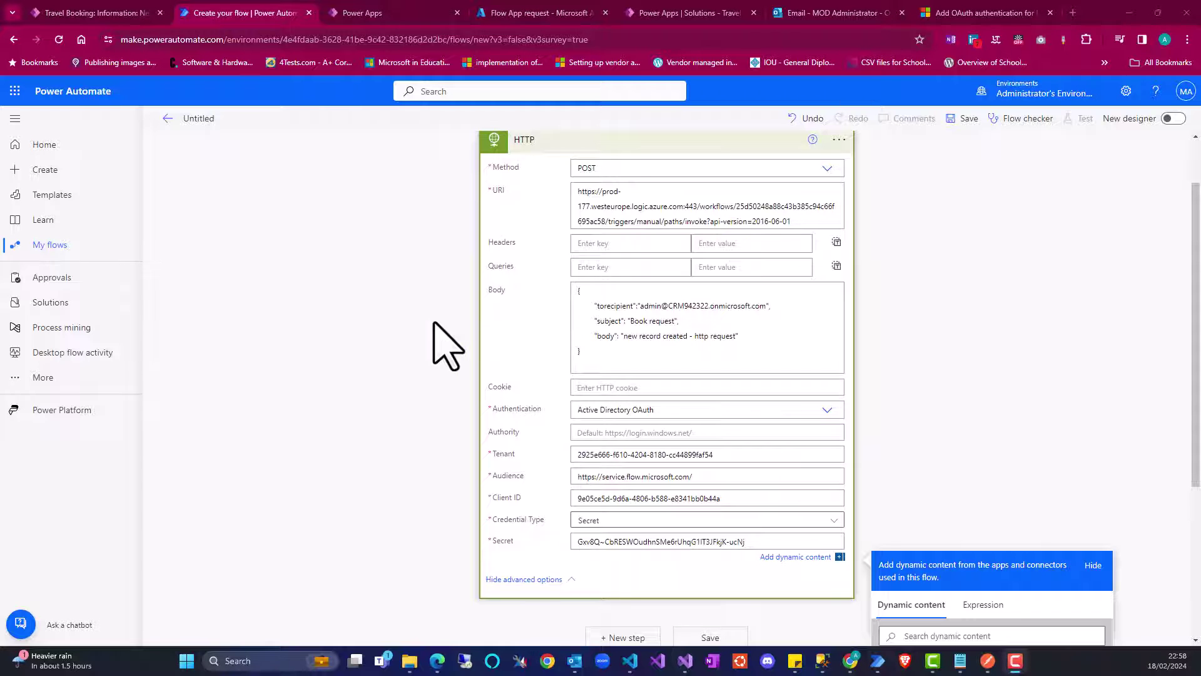
click(433, 323)
scroll(845, 263, up, 2)
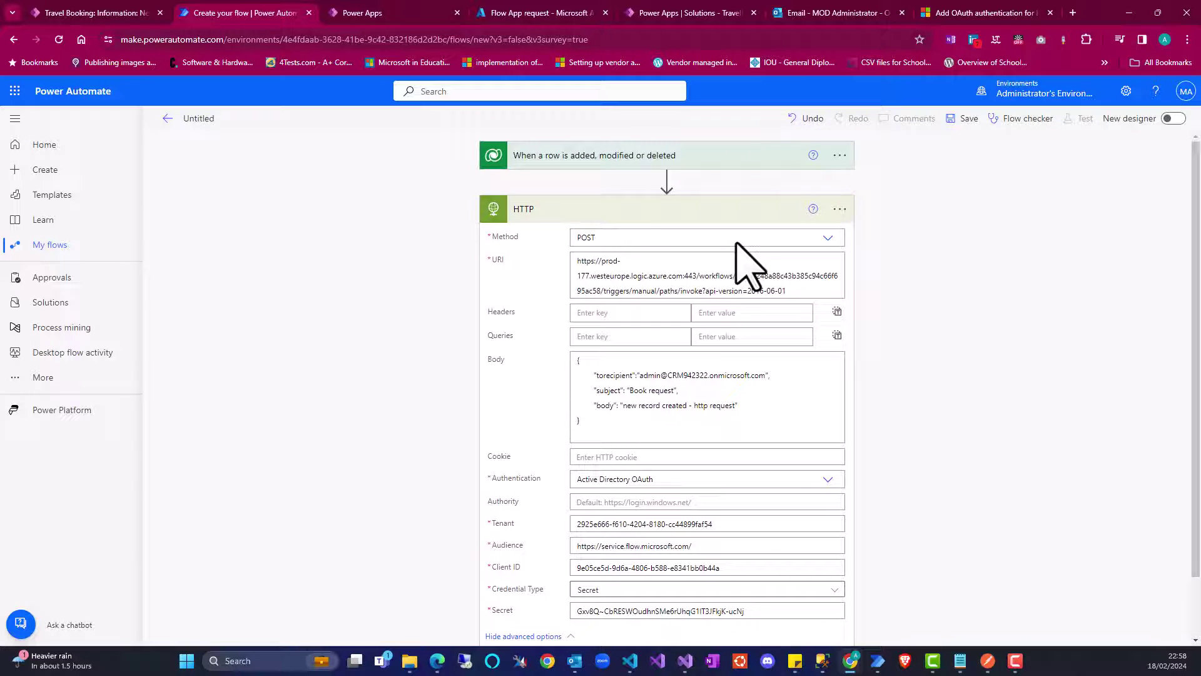
click(637, 214)
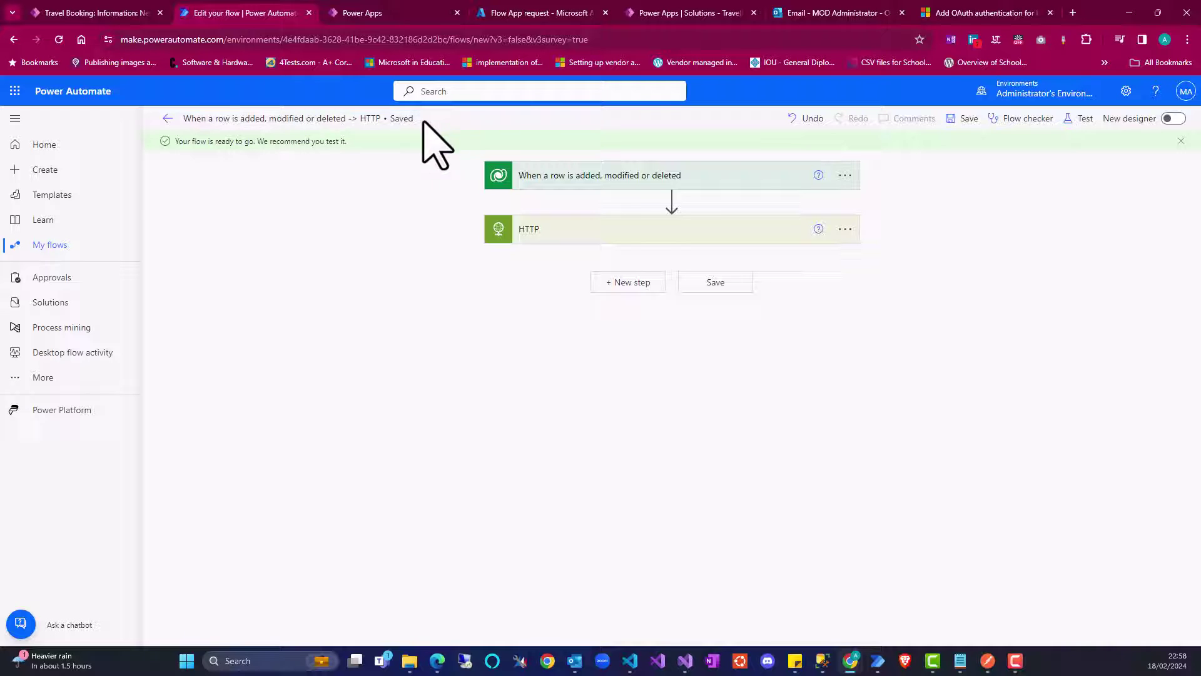
Start a manual test run of the row-added-to-HTTP flow, leaving its title unchanged
click(329, 119)
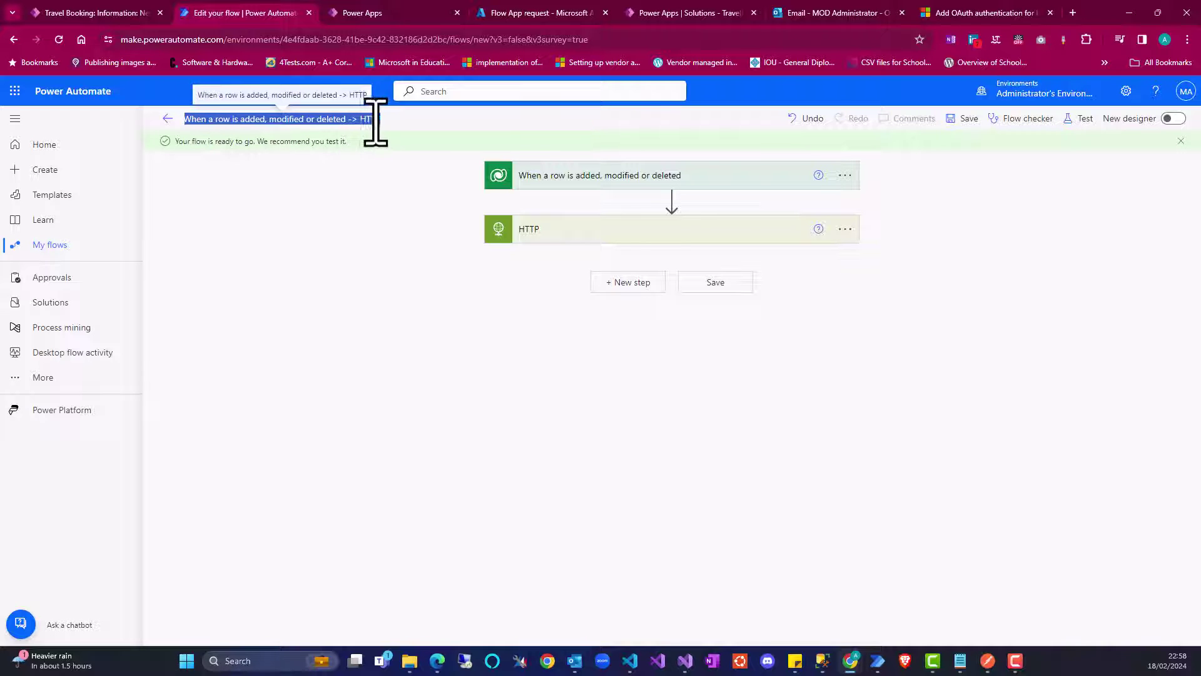
click(954, 301)
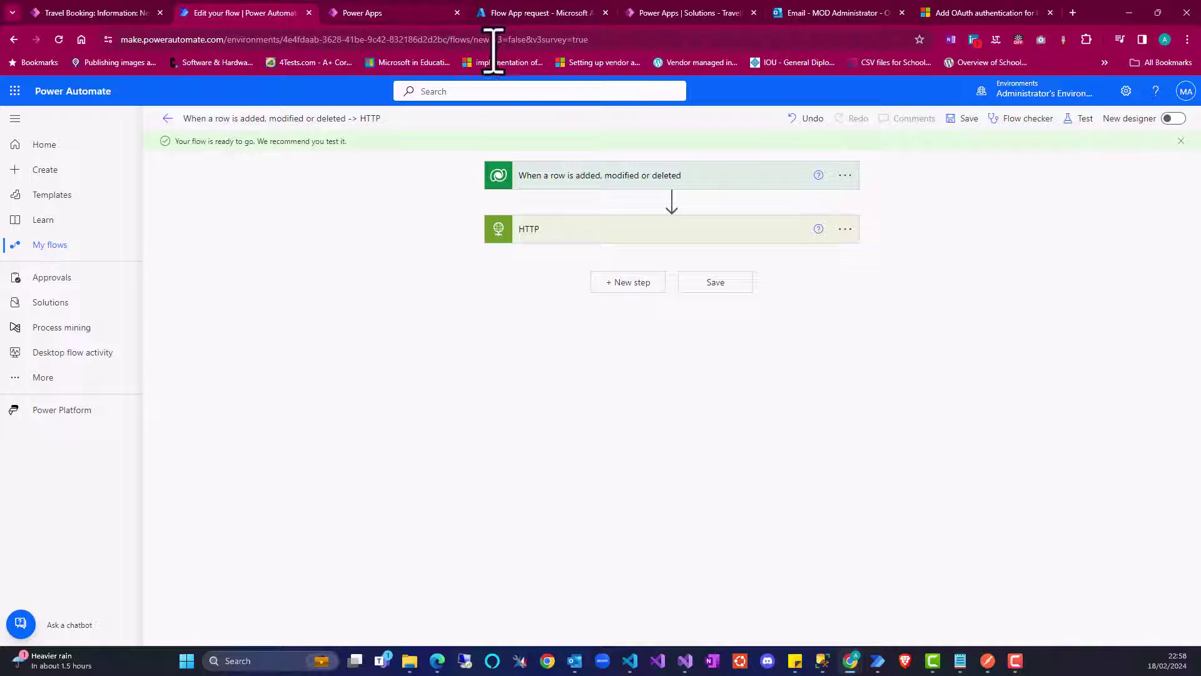
click(1080, 119)
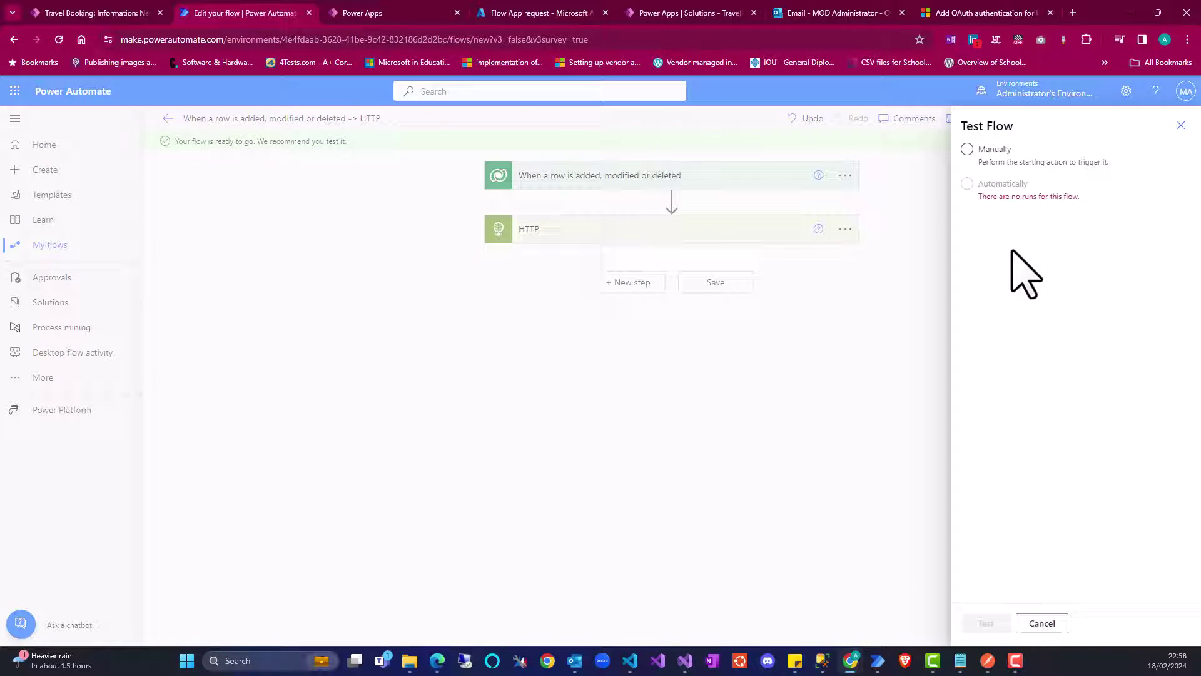
click(969, 149)
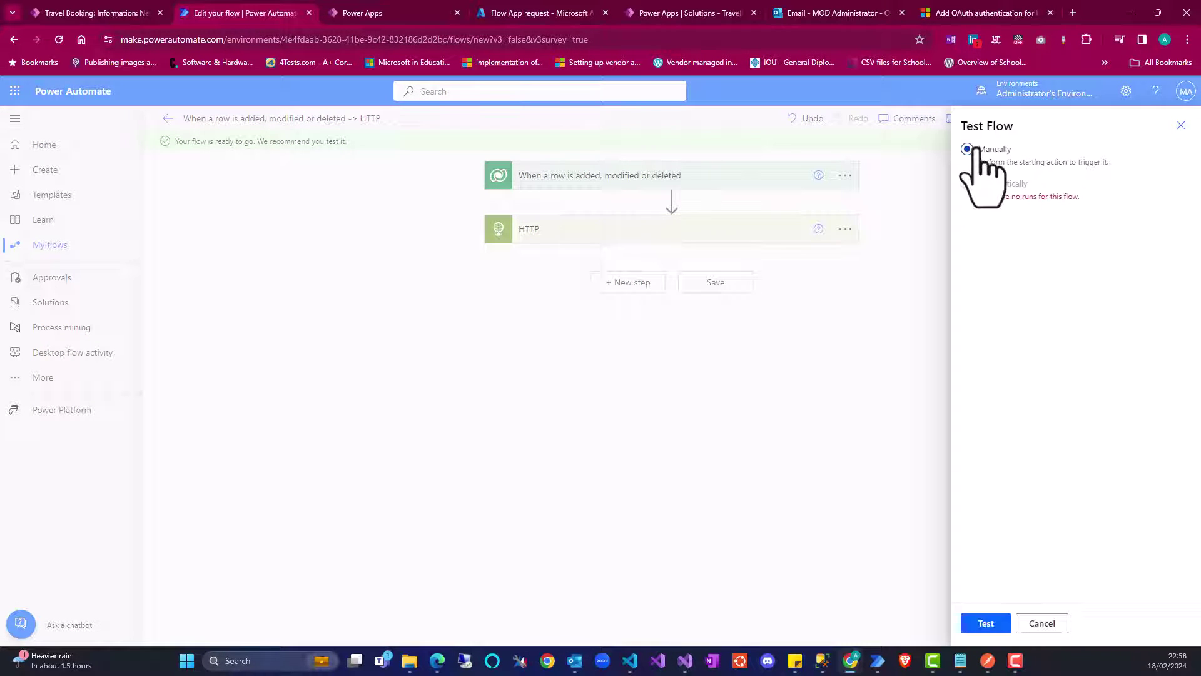
click(982, 623)
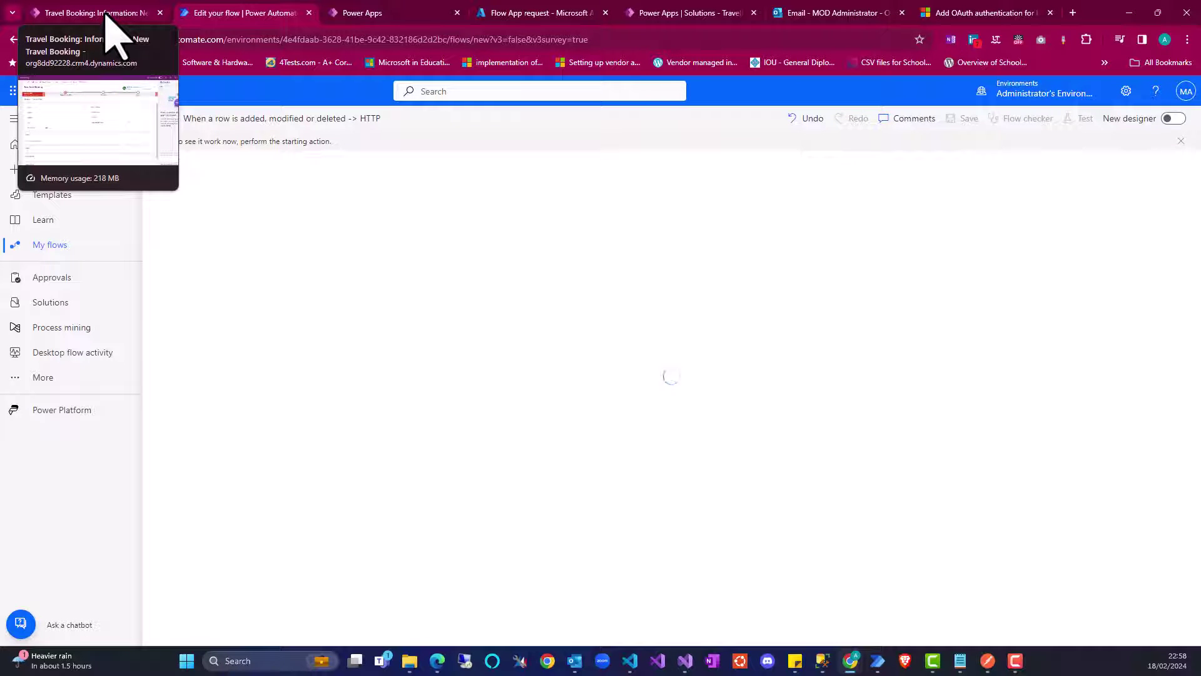
Save a new Travel Booking with Name 'Contoso & Co' and Address '123 Sample street'
click(85, 13)
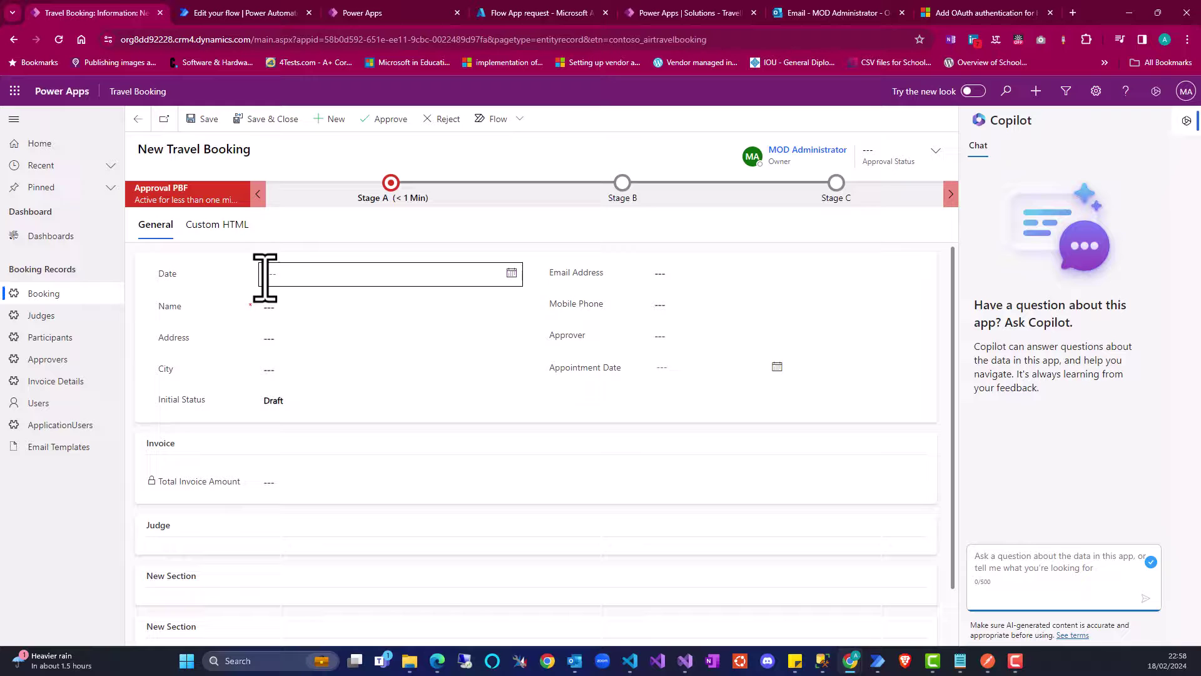
click(283, 312)
click(283, 313)
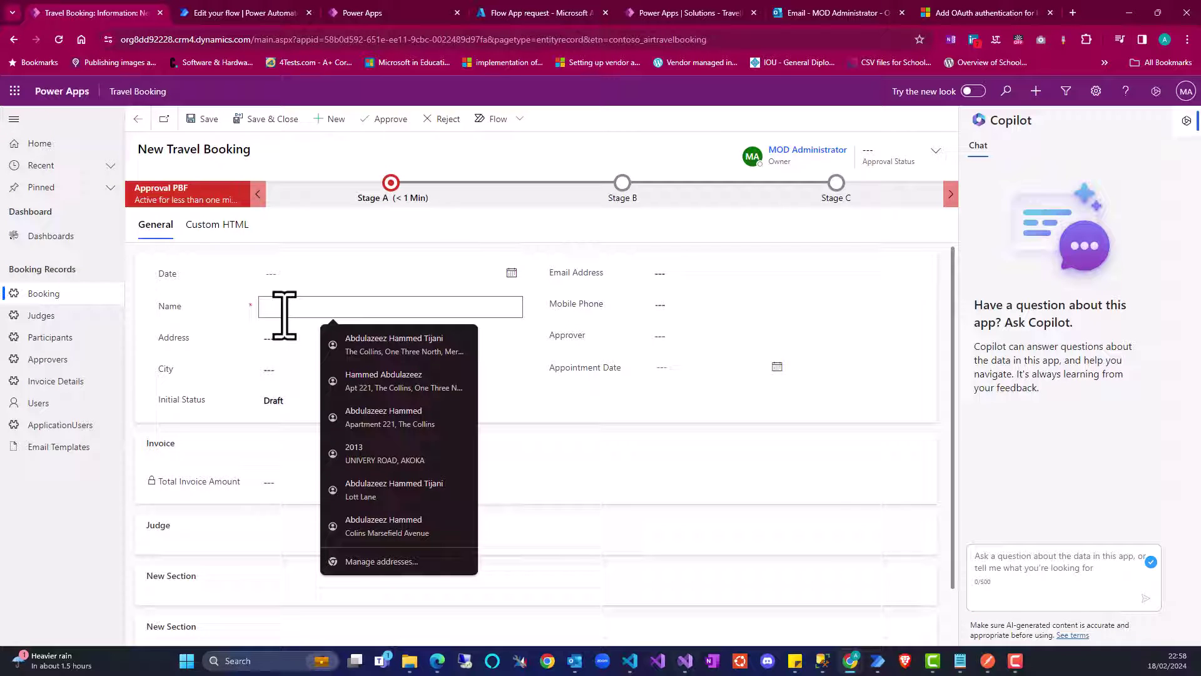
text(Contoso & Co)
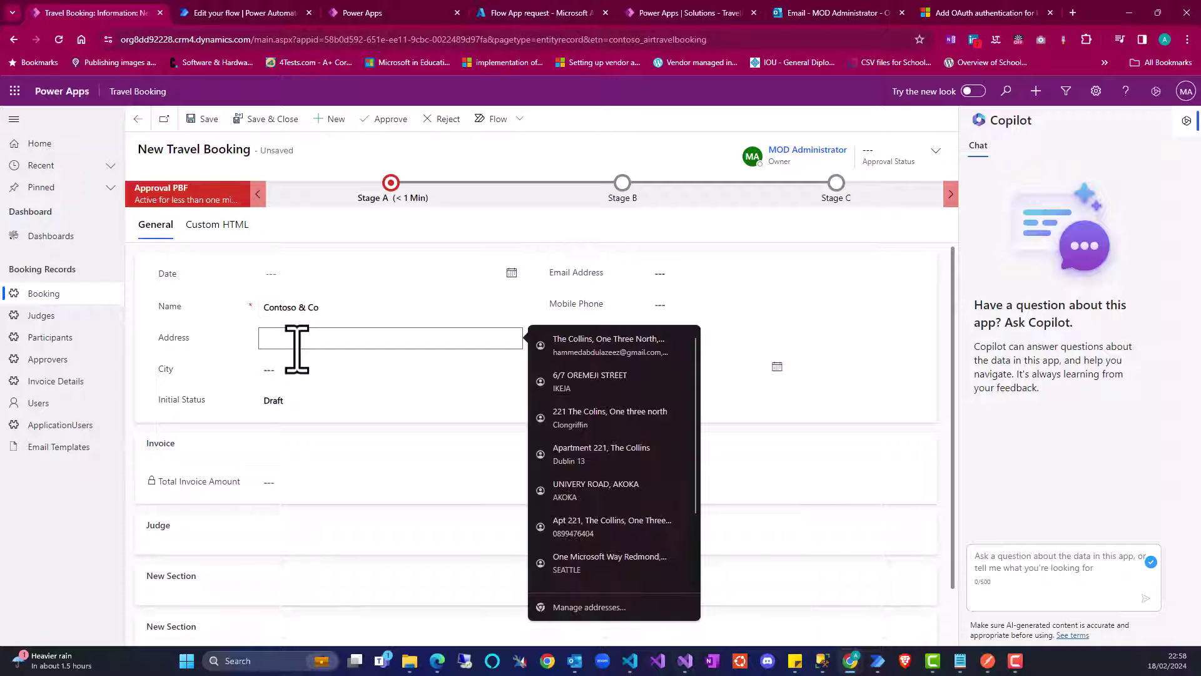
text(123 Sample street)
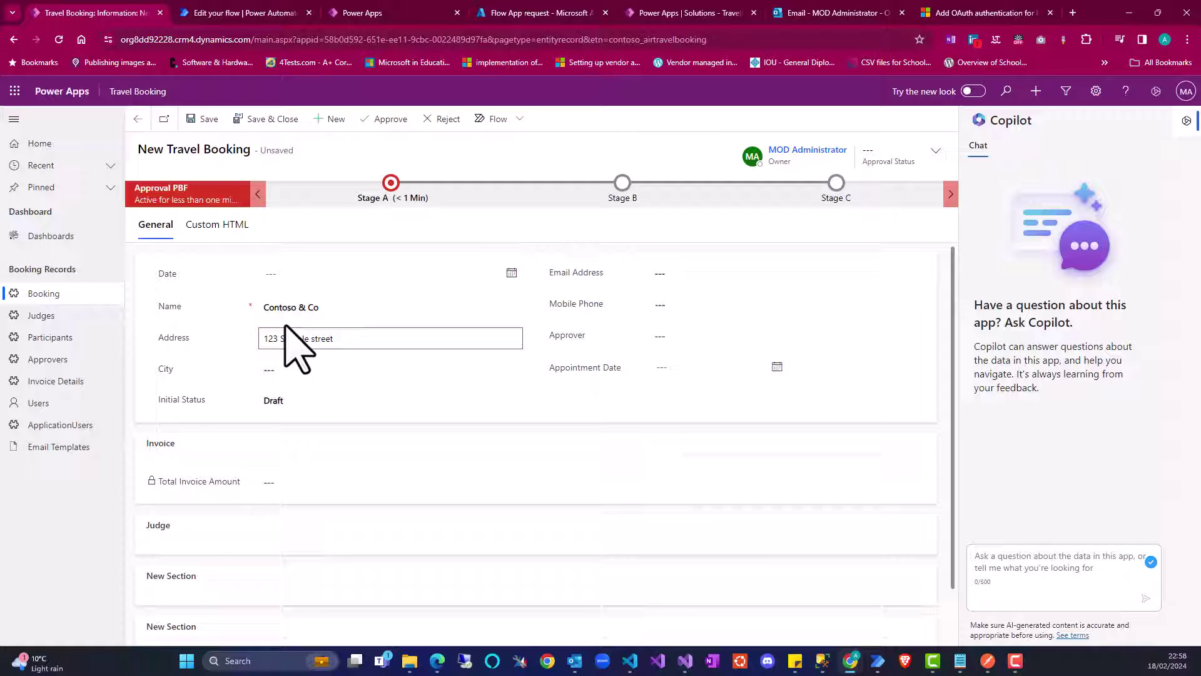
click(230, 115)
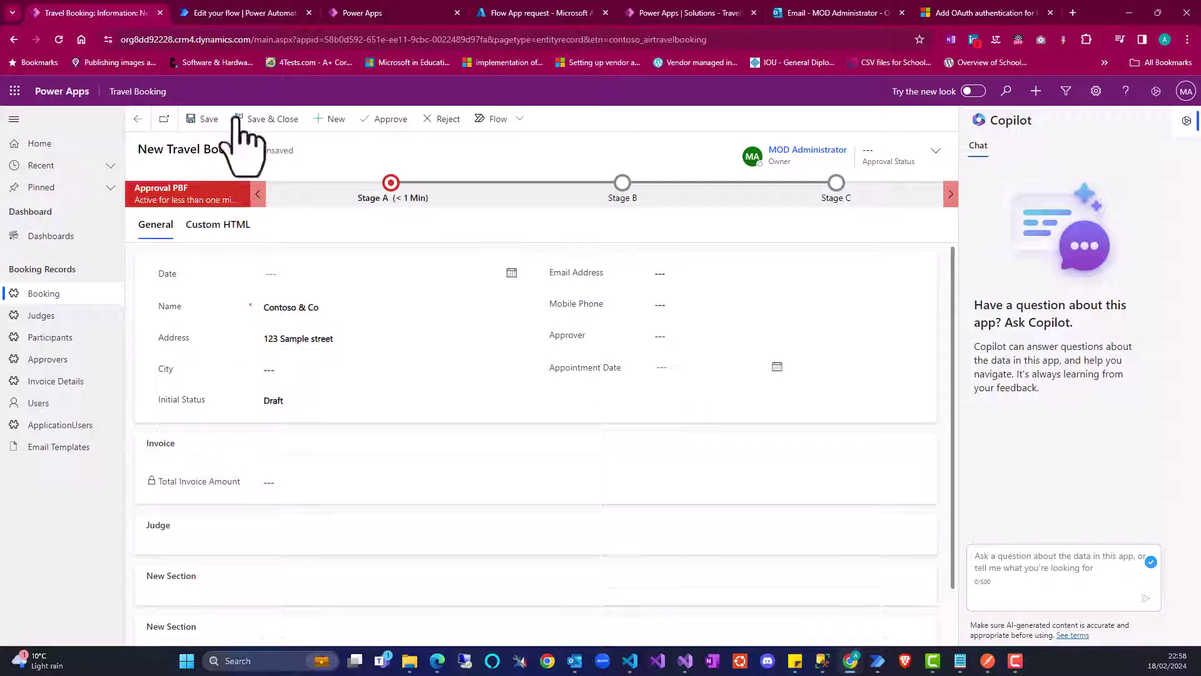
click(194, 119)
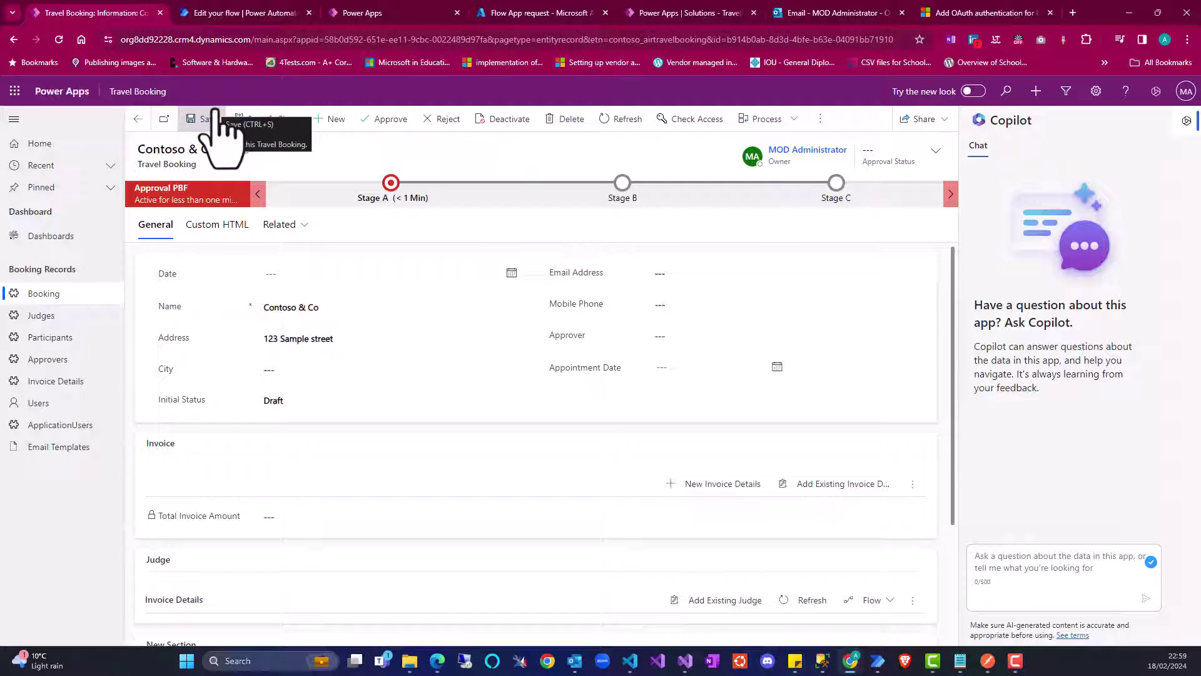
click(247, 12)
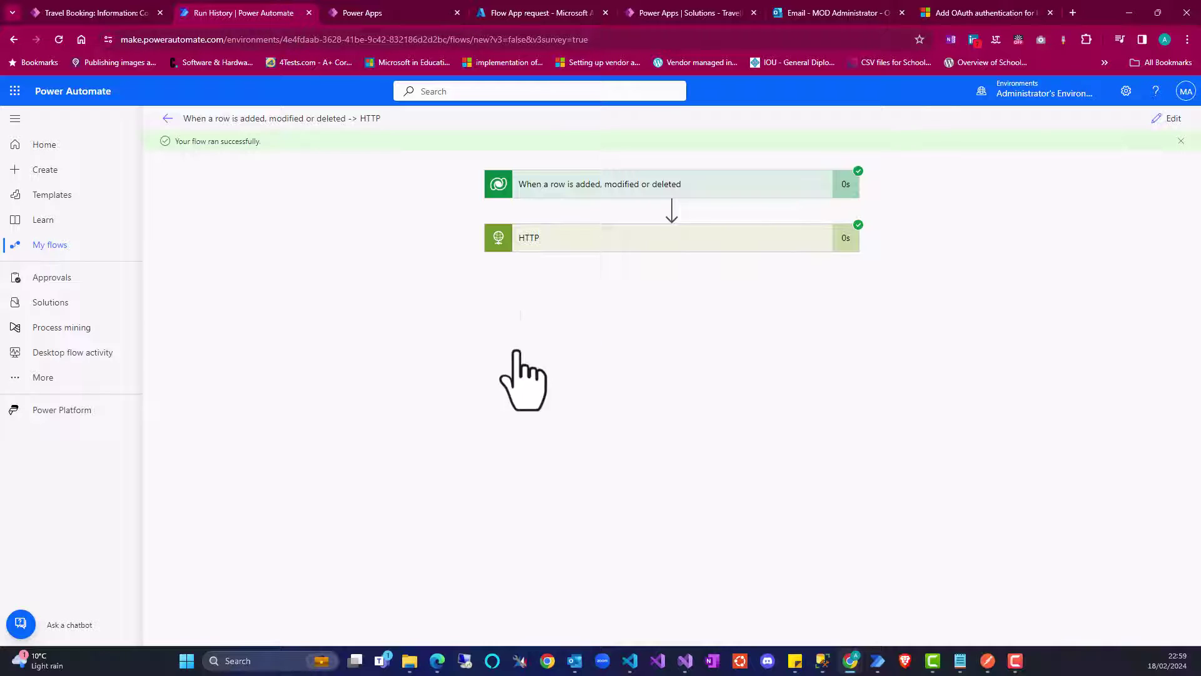
Expand the HTTP and trigger steps of the successful run to review the POST and 202 response
click(542, 238)
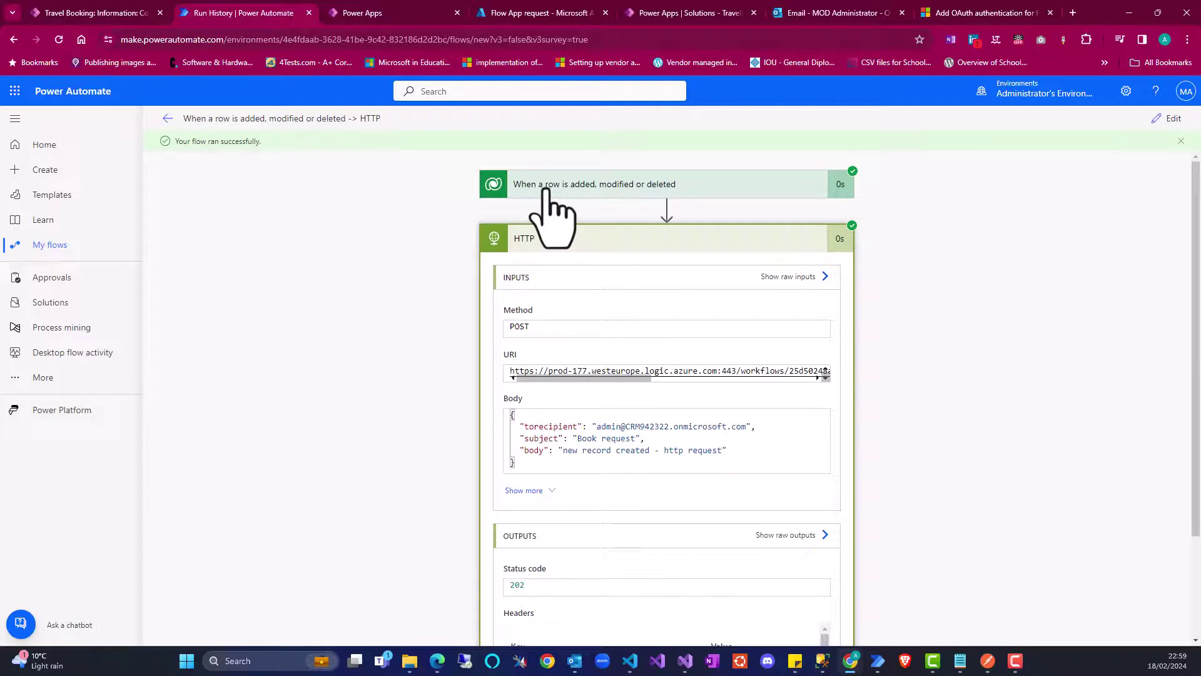
click(549, 185)
click(821, 17)
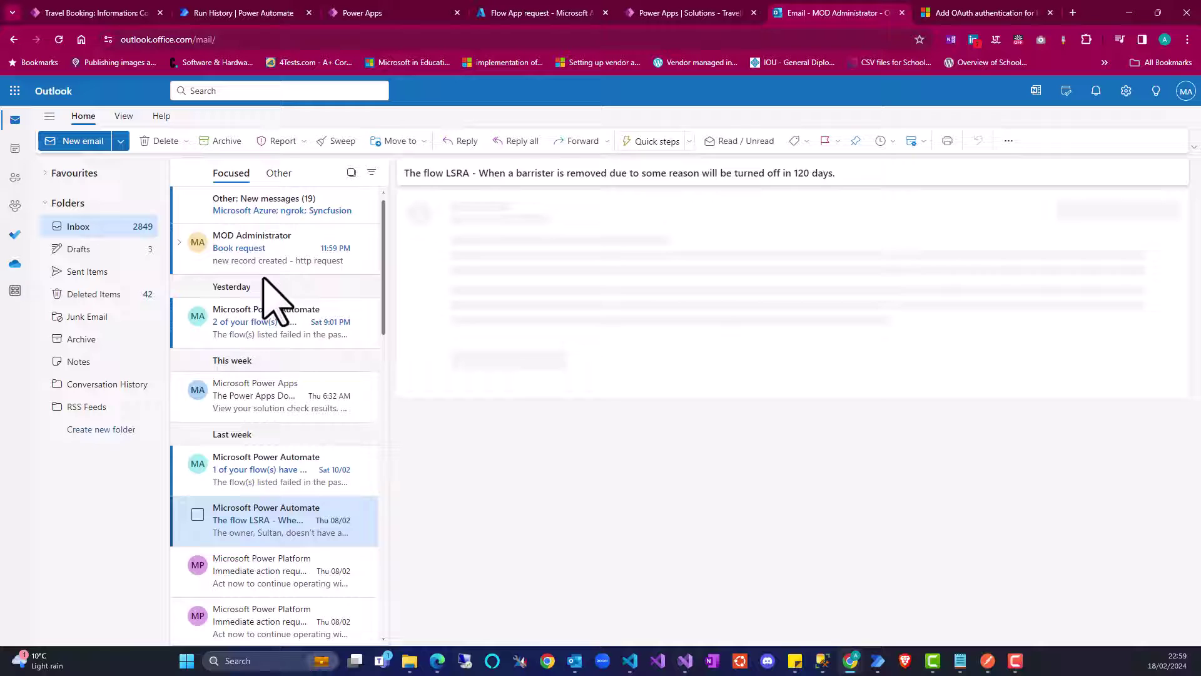
Open the Book request email and highlight its 'new record created - http request' body
click(232, 251)
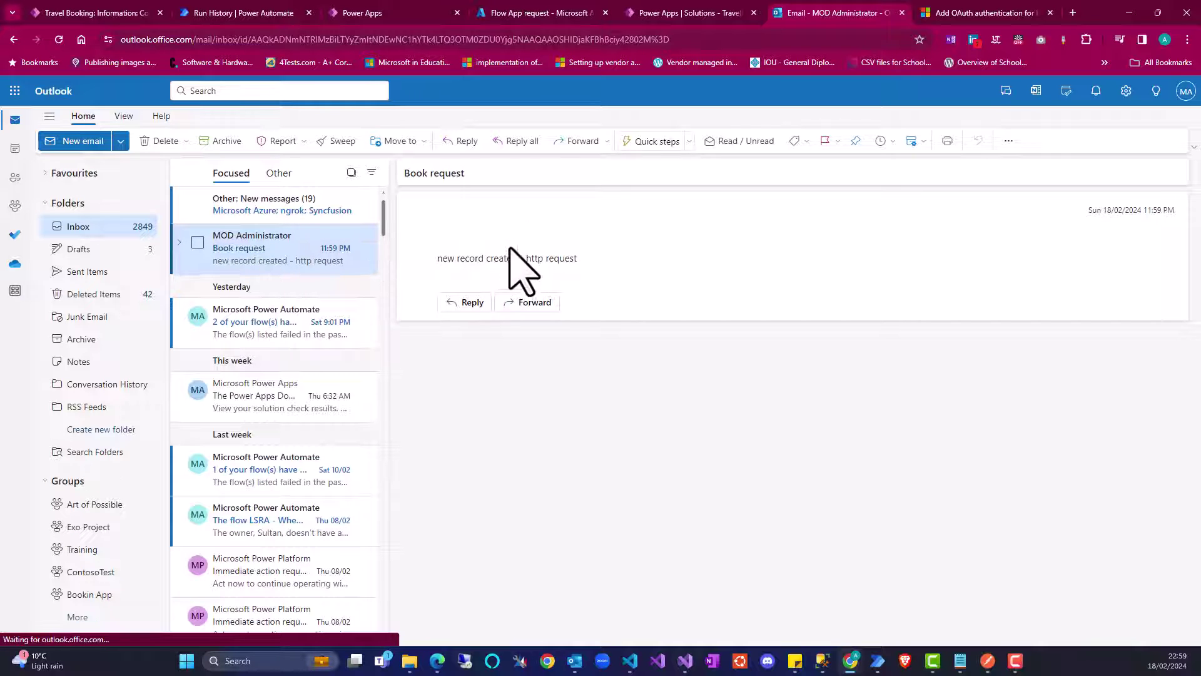
drag(585, 260, 441, 259)
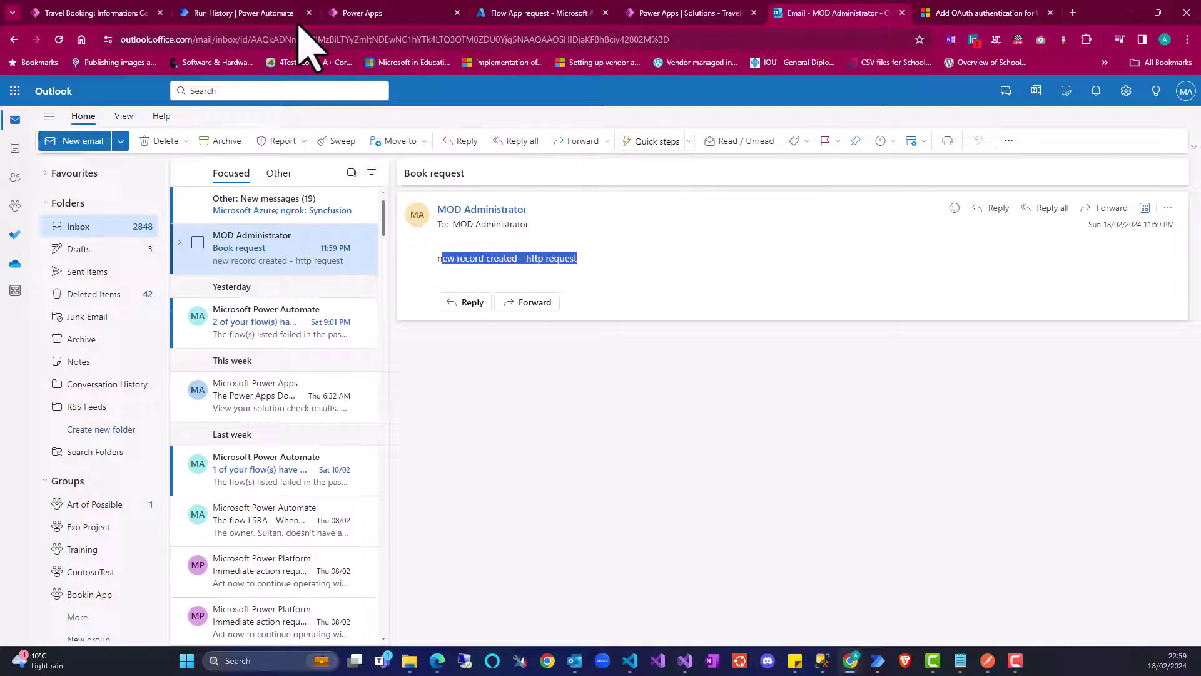
click(269, 14)
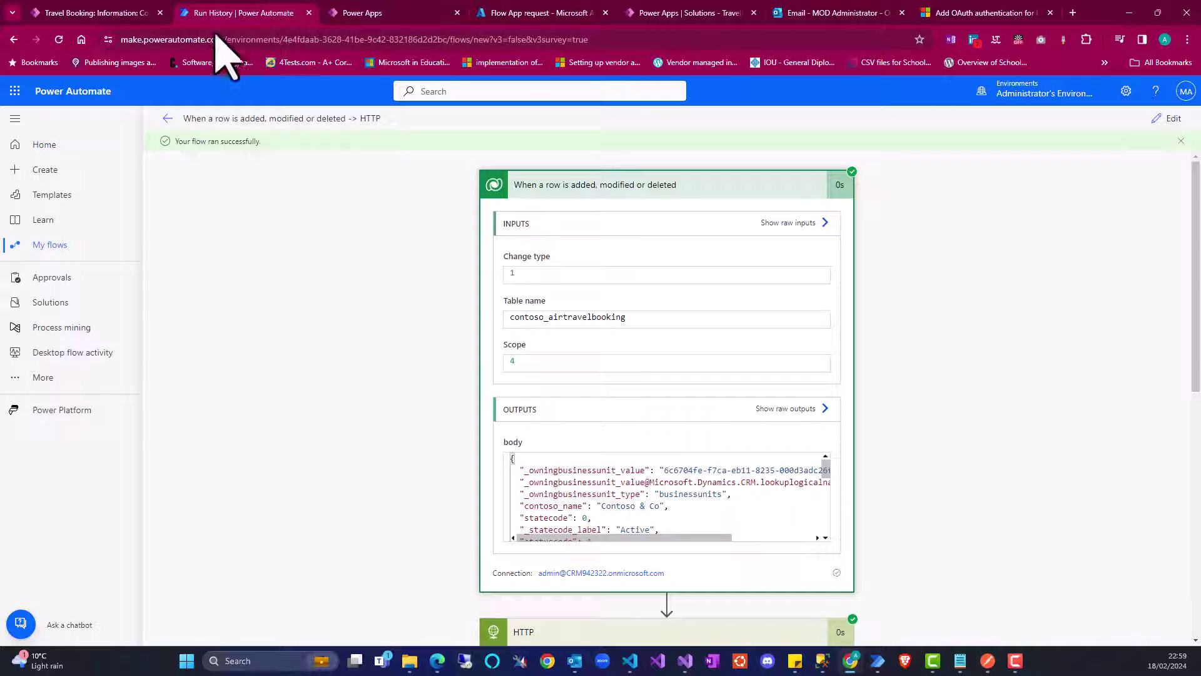
In a duplicated tab, open the latest successful run of the http request demo flow
right_click(221, 12)
click(260, 119)
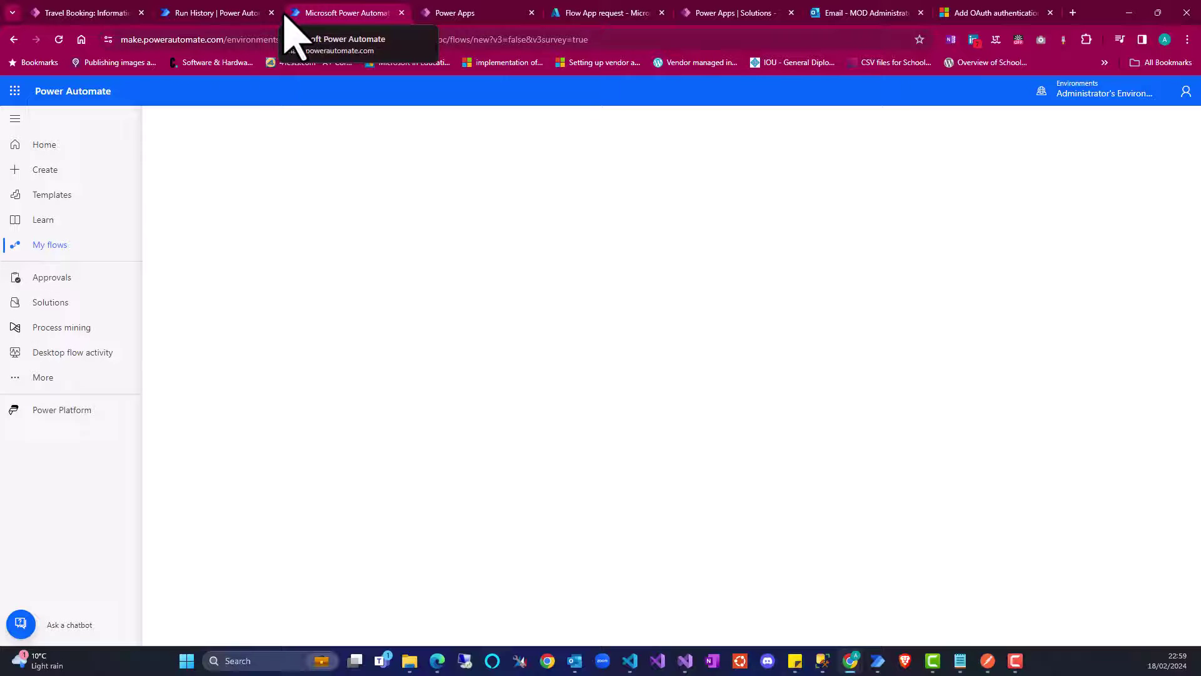
click(50, 246)
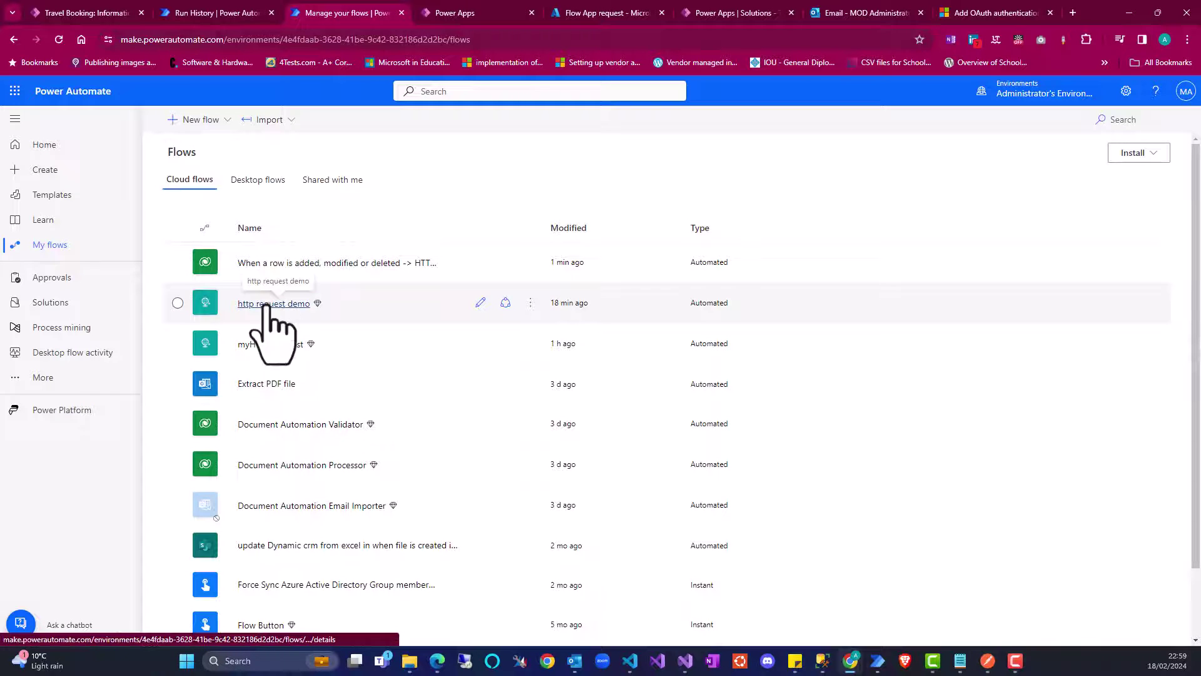
click(273, 304)
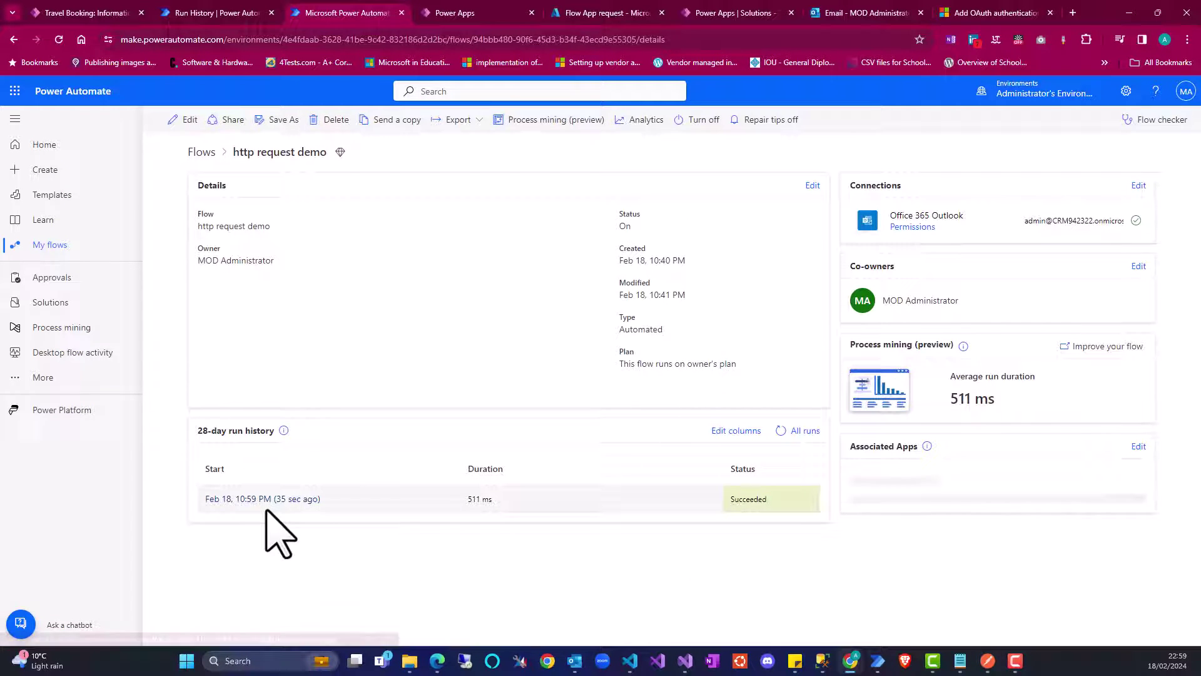
click(258, 498)
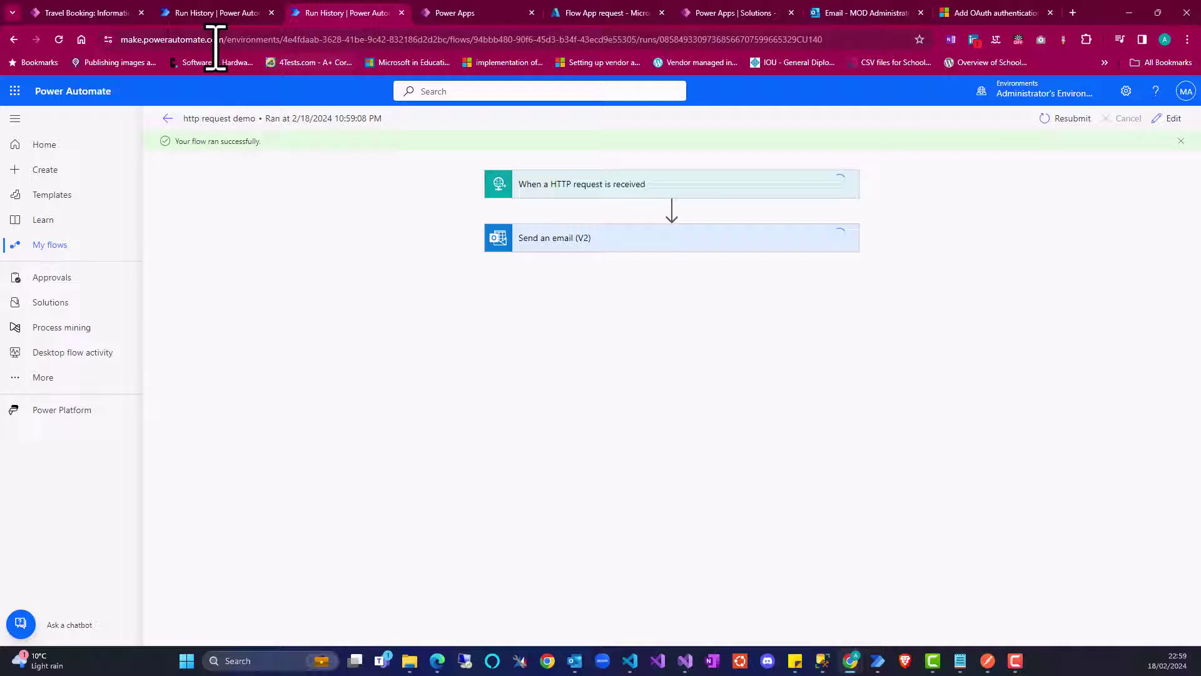
Expand the HTTP request trigger and highlight the recipient and 'Book request' subject outputs
click(627, 186)
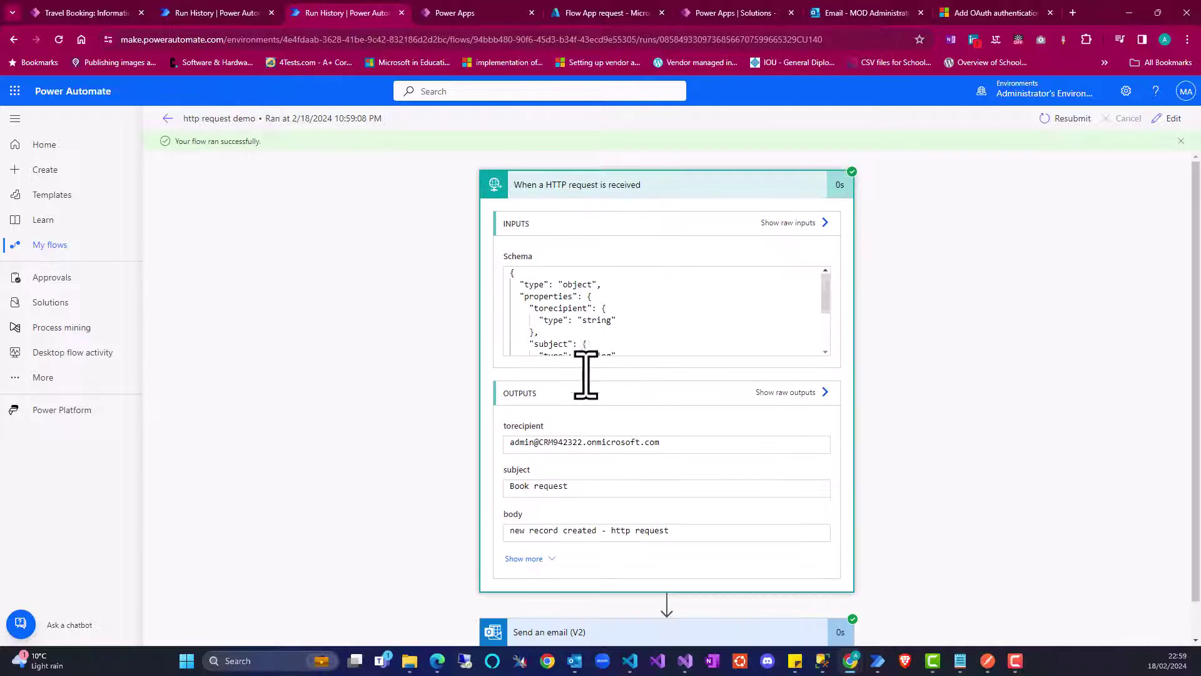
scroll(557, 338, down, 3)
scroll(651, 321, up, 3)
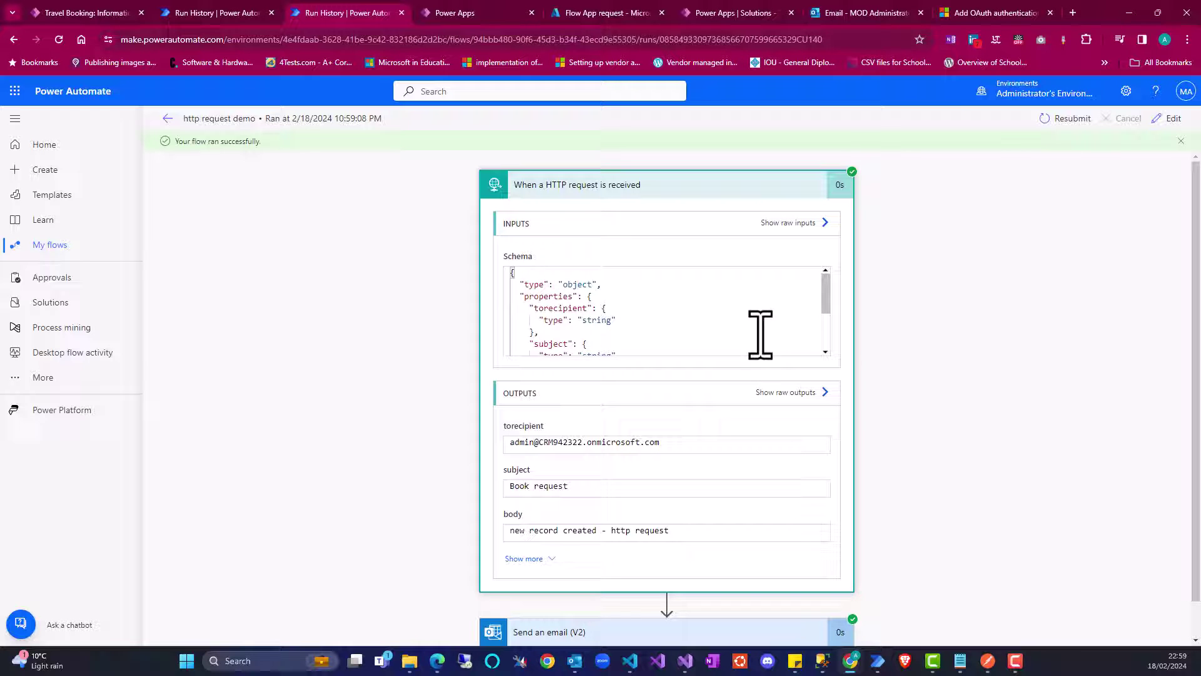
scroll(758, 332, down, 1)
scroll(925, 410, down, 1)
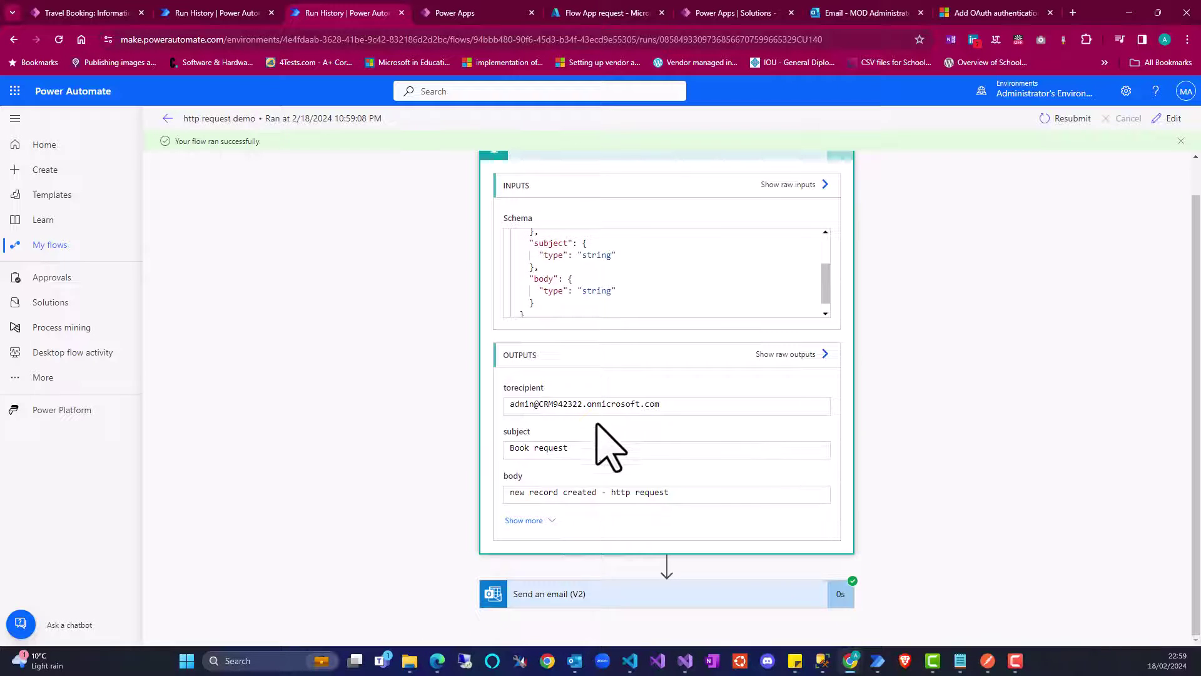
drag(695, 405, 507, 403)
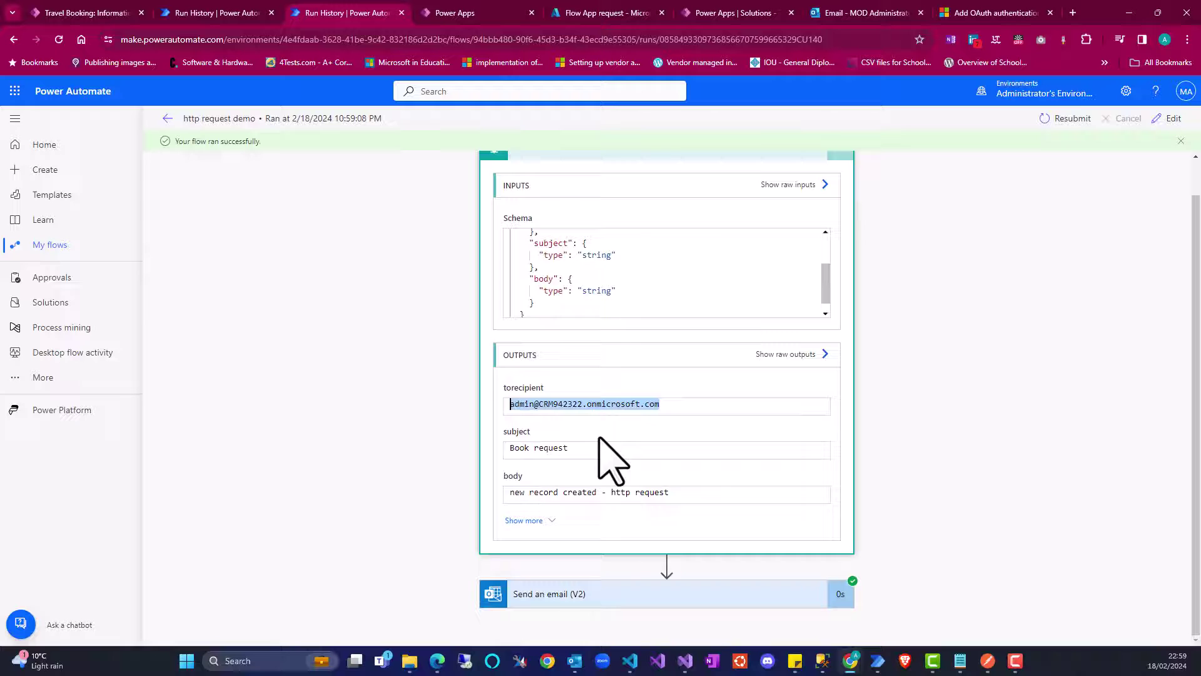
drag(595, 450, 506, 448)
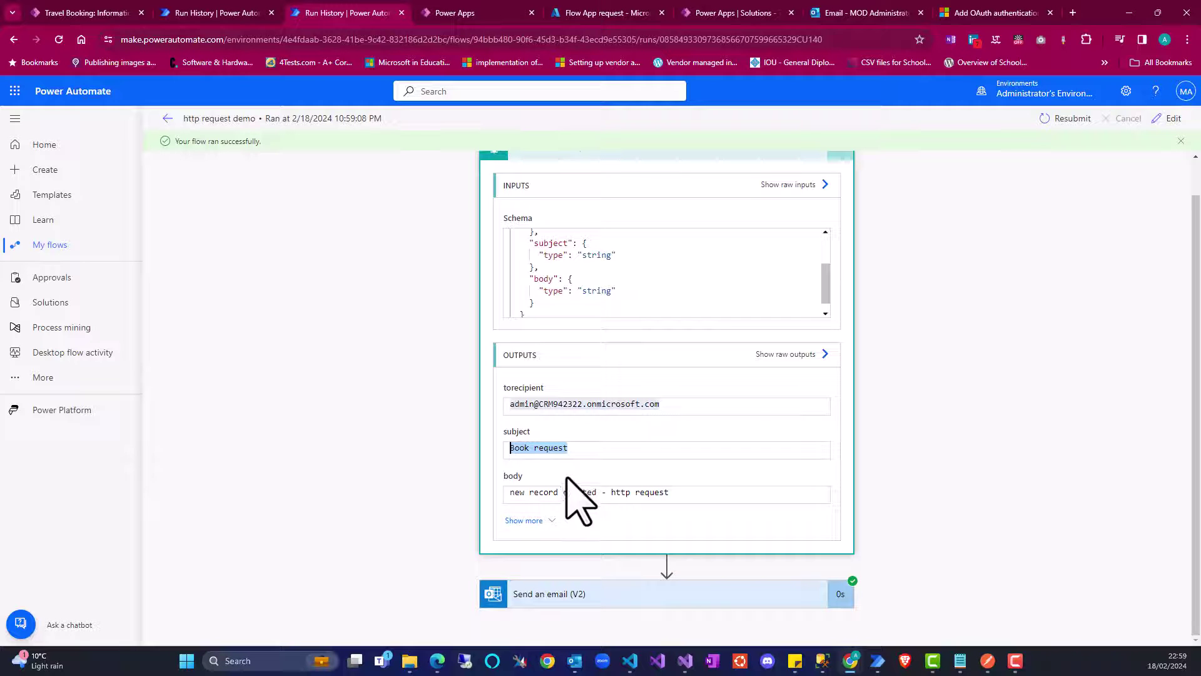
Review the trigger's request headers and the Send an email (V2) step details
click(531, 520)
scroll(545, 523, down, 4)
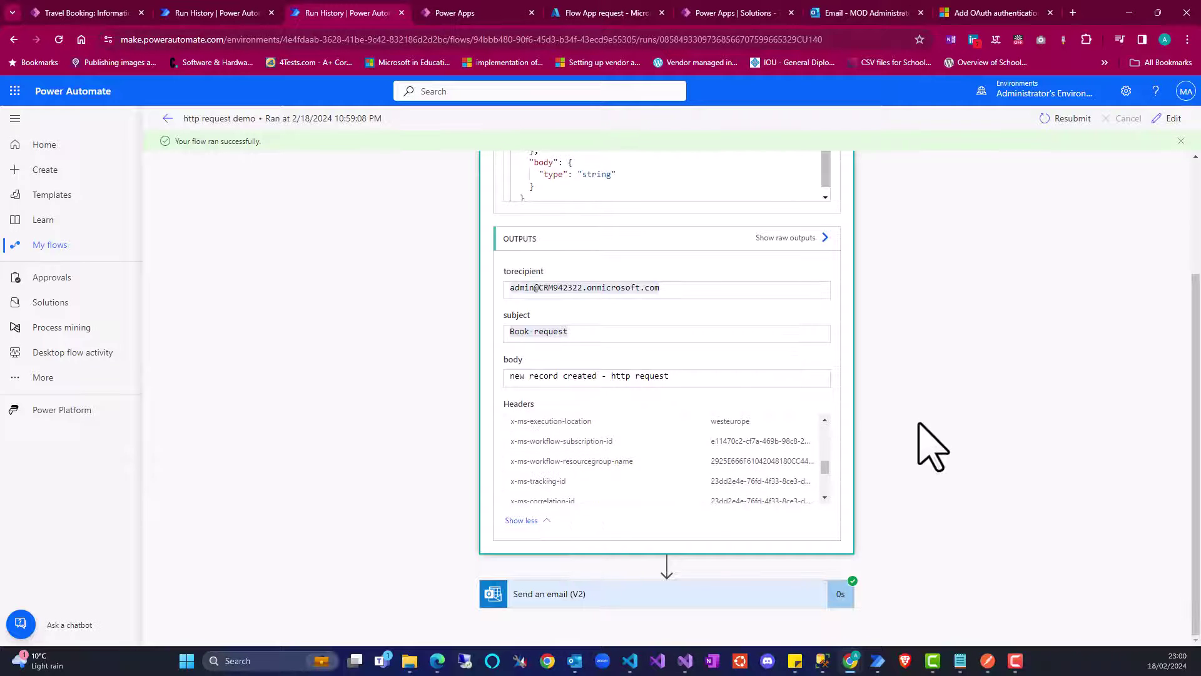
click(665, 591)
scroll(729, 461, down, 3)
scroll(813, 494, down, 5)
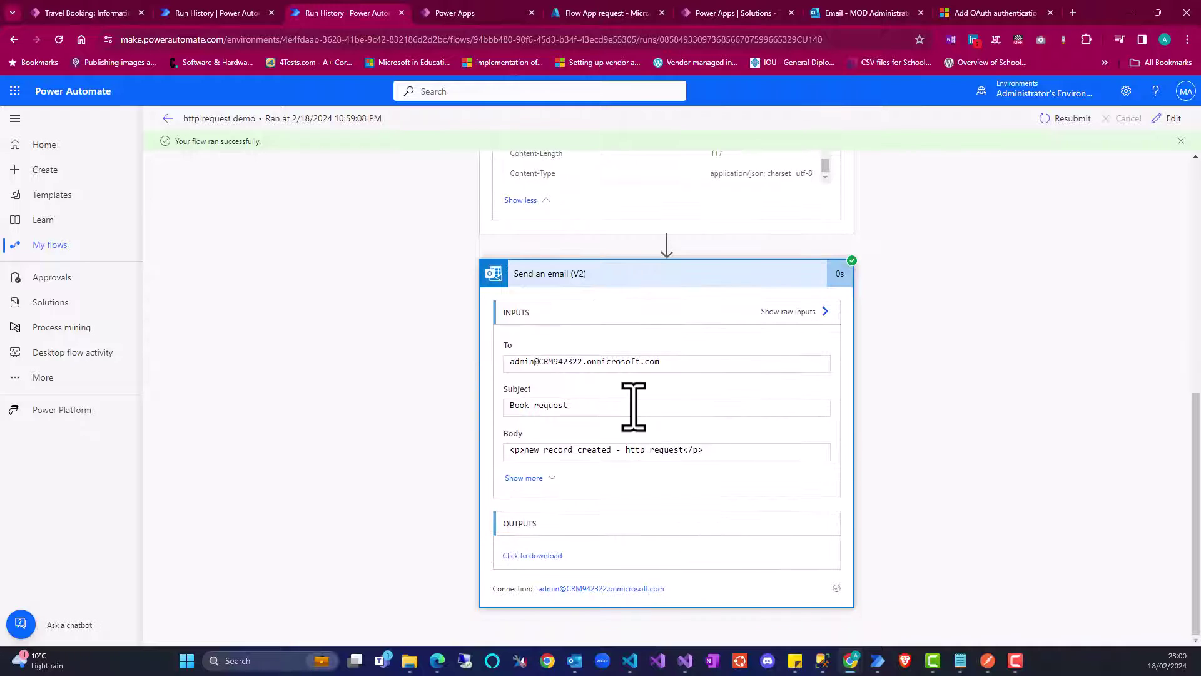
click(213, 13)
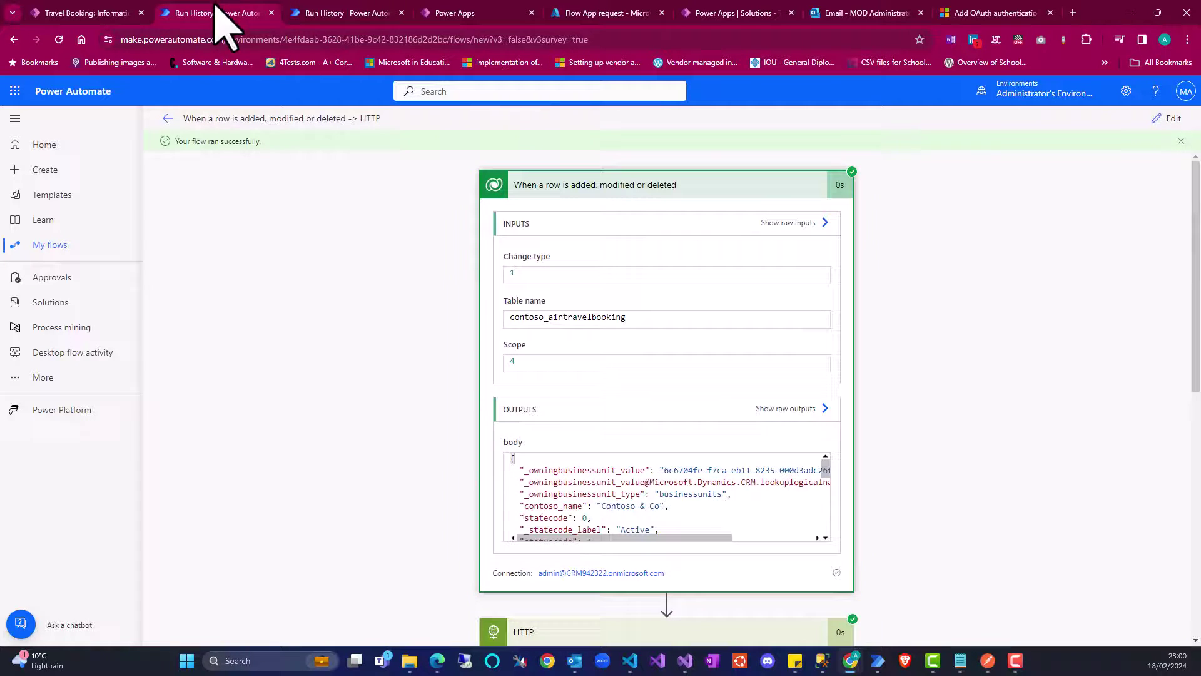